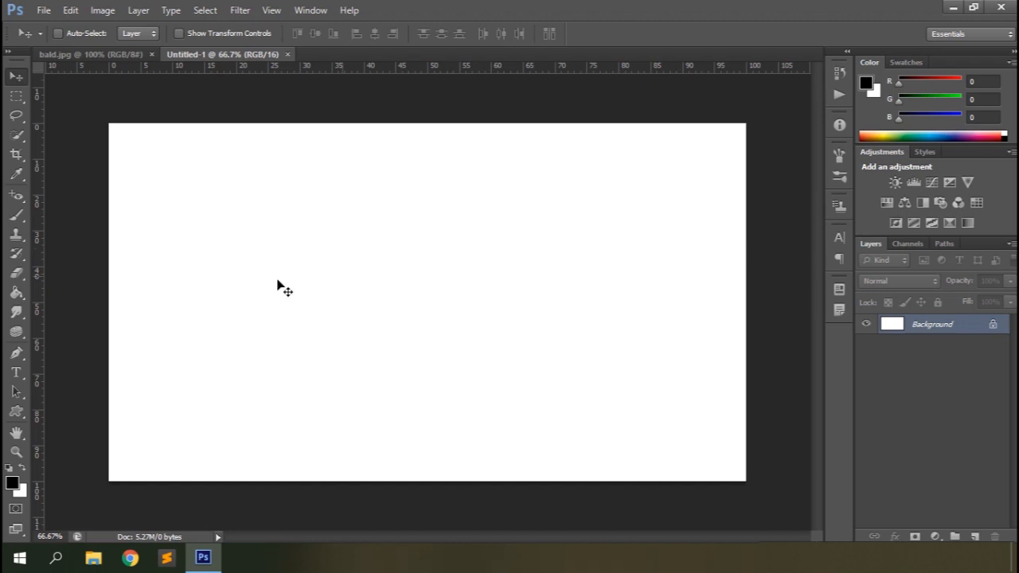
Activate the Brush tool and set the soft round brush's size to 178 px
click(17, 215)
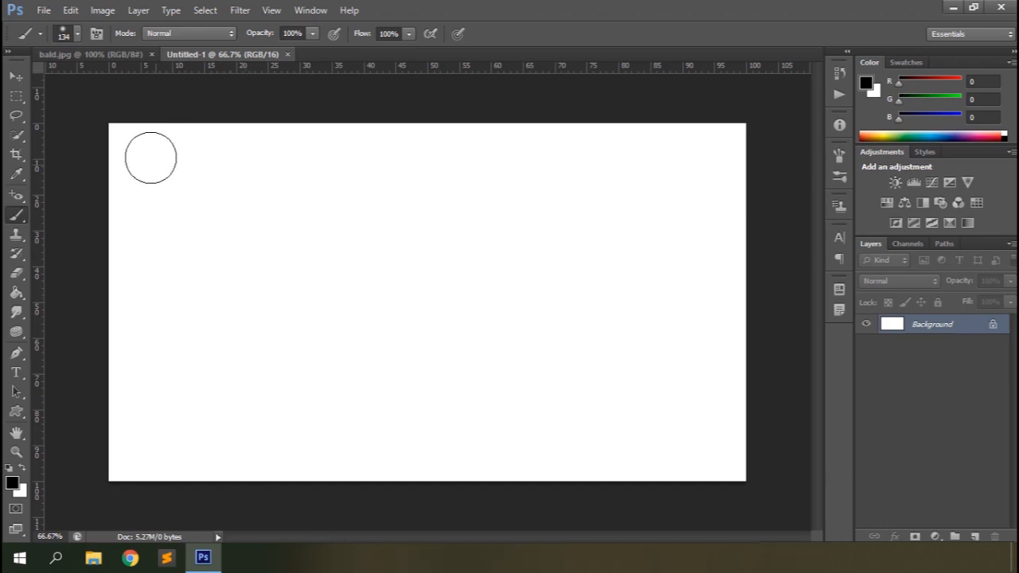
click(77, 34)
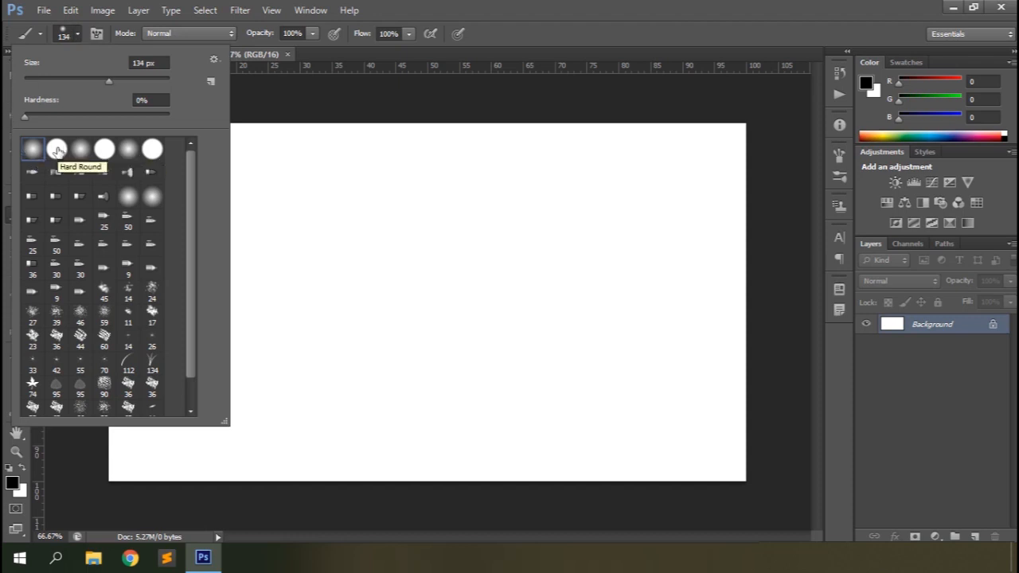
scroll(81, 302, down, 1)
scroll(82, 302, up, 1)
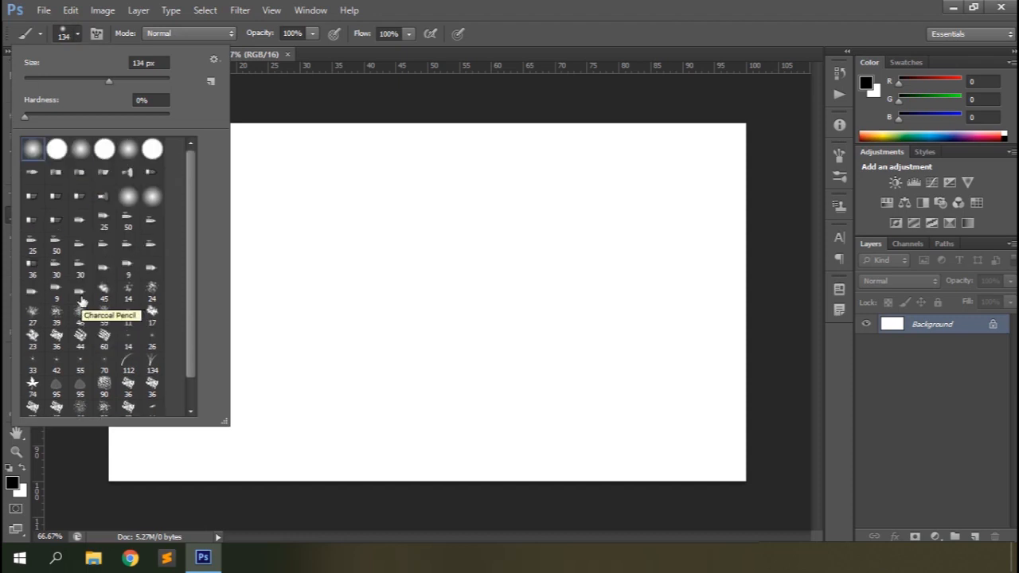
mouse_move(108, 80)
mouse_down()
mouse_move(37, 83)
mouse_move(125, 80)
mouse_up()
Paint a soft black test stroke across the middle of the canvas and undo it
click(539, 237)
drag(539, 233, 330, 323)
key(ctrl+z)
Increase the round brush's hardness, paint a curved test stroke across the canvas and undo it
click(78, 33)
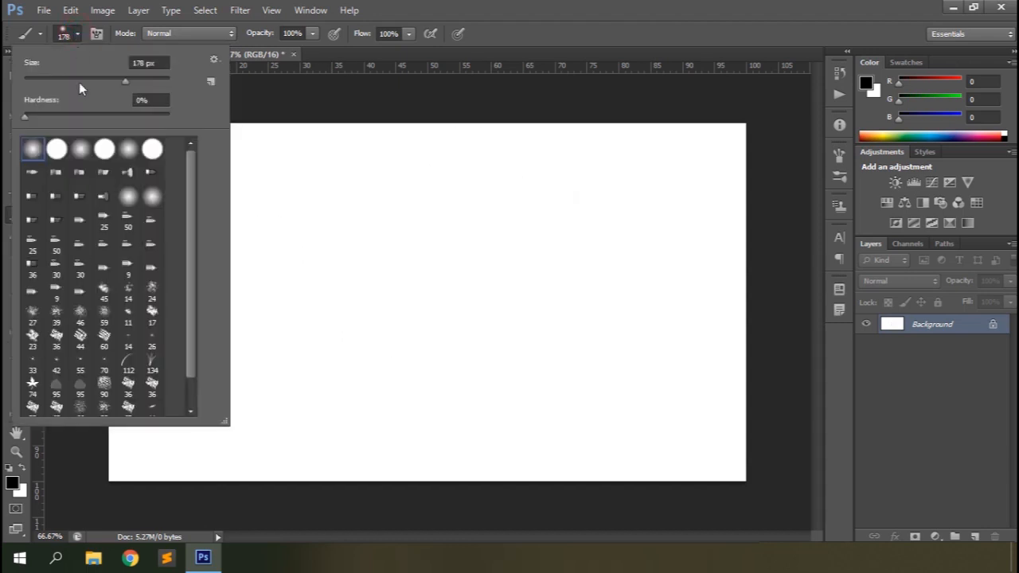
drag(27, 120, 94, 120)
mouse_move(520, 215)
mouse_down()
mouse_move(459, 221)
mouse_move(383, 251)
mouse_move(338, 288)
mouse_move(313, 341)
mouse_move(277, 381)
mouse_move(207, 220)
mouse_up()
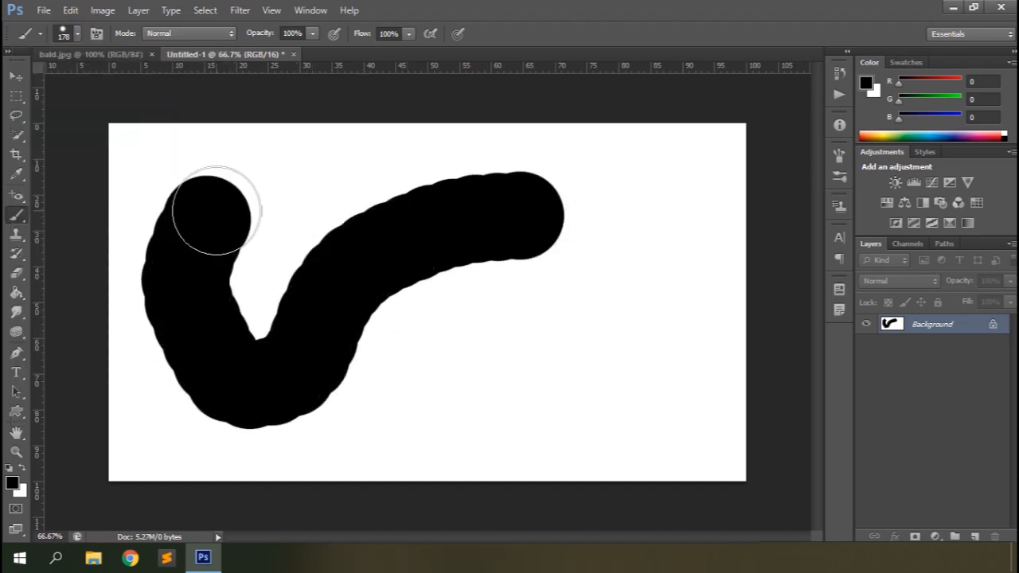
key(ctrl+z)
Lower the round brush's hardness to its minimum, paint another test stroke and undo it
click(77, 33)
drag(169, 119, 18, 121)
mouse_move(590, 188)
mouse_down()
mouse_move(516, 201)
mouse_move(408, 250)
mouse_move(336, 334)
mouse_move(301, 400)
mouse_move(271, 422)
mouse_up()
key(ctrl+z)
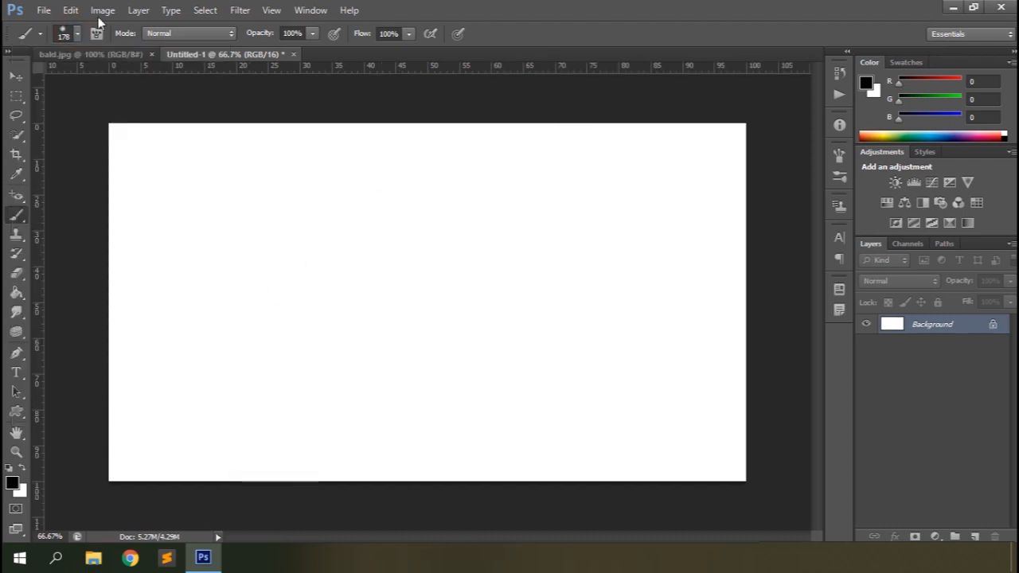
Choose a textured 36 px brush preset, paint a short test stroke with it and undo the stroke
click(79, 35)
scroll(83, 263, down, 2)
click(153, 355)
click(538, 242)
mouse_move(540, 240)
mouse_down()
mouse_move(397, 291)
mouse_move(412, 348)
mouse_move(477, 421)
mouse_move(357, 190)
mouse_move(416, 210)
mouse_up()
key(ctrl+z)
Look through the available brush libraries and select the first soft round brush preset
click(79, 34)
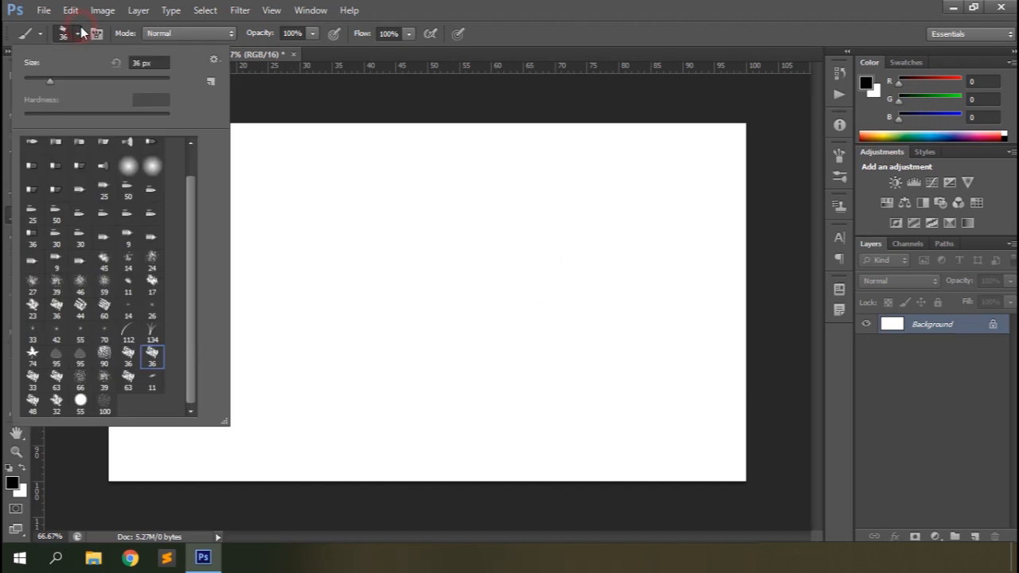
click(214, 60)
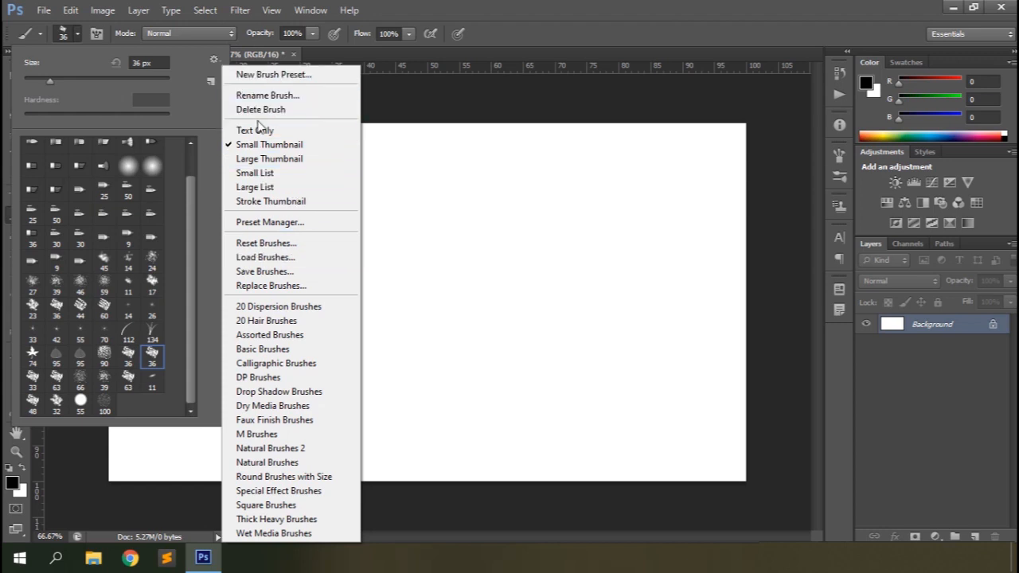
click(188, 55)
scroll(95, 250, up, 1)
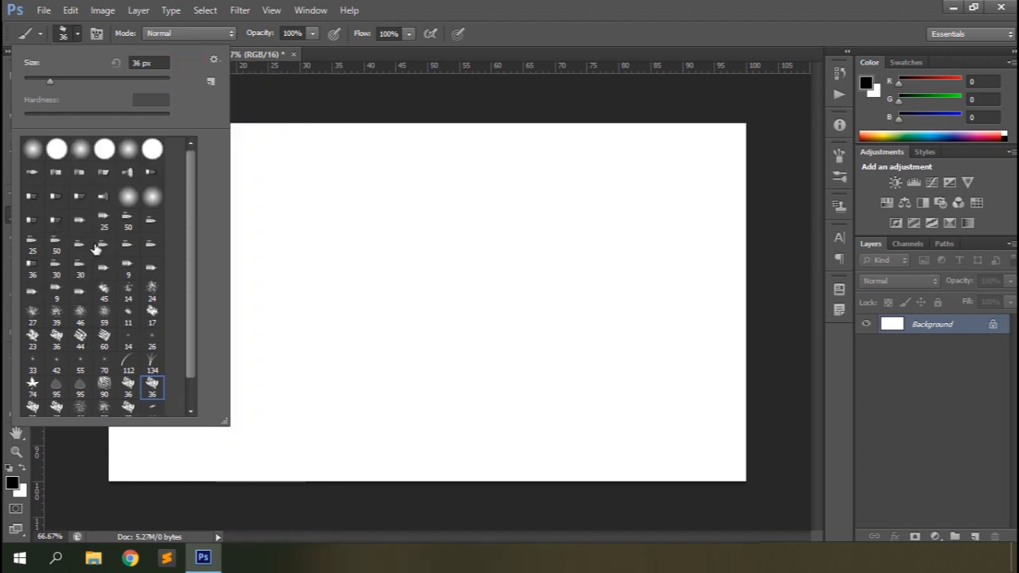
click(33, 152)
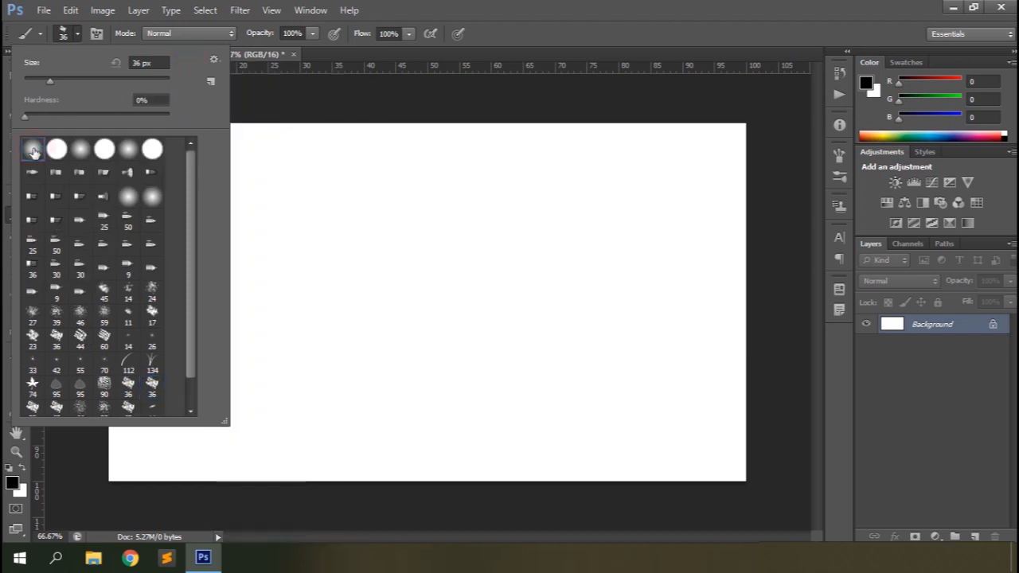
click(523, 5)
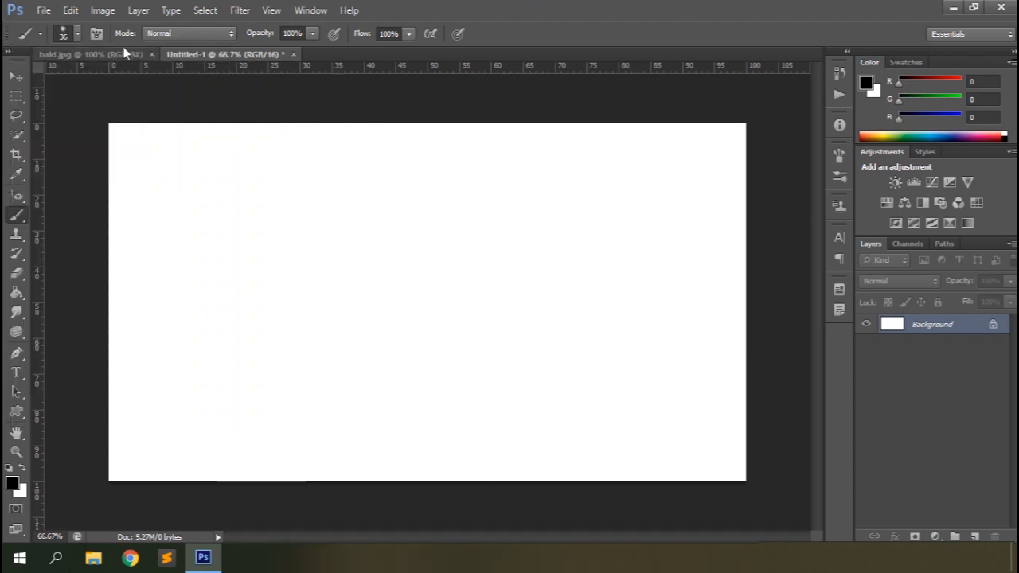
Select the 134 px grass tip in the brush tip shape settings and paint a short row of grass
click(96, 32)
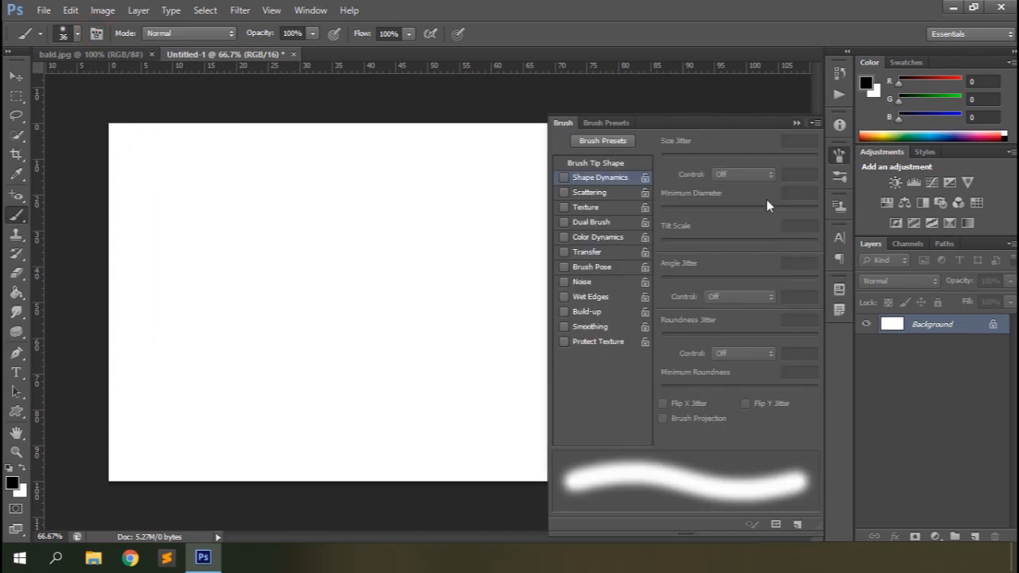
click(589, 163)
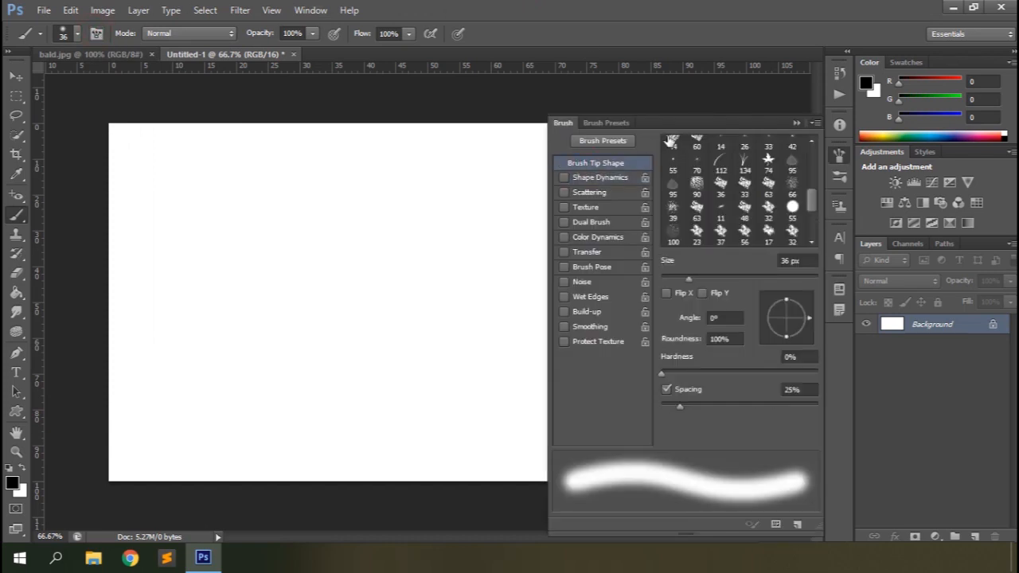
scroll(720, 186, down, 2)
scroll(721, 185, up, 3)
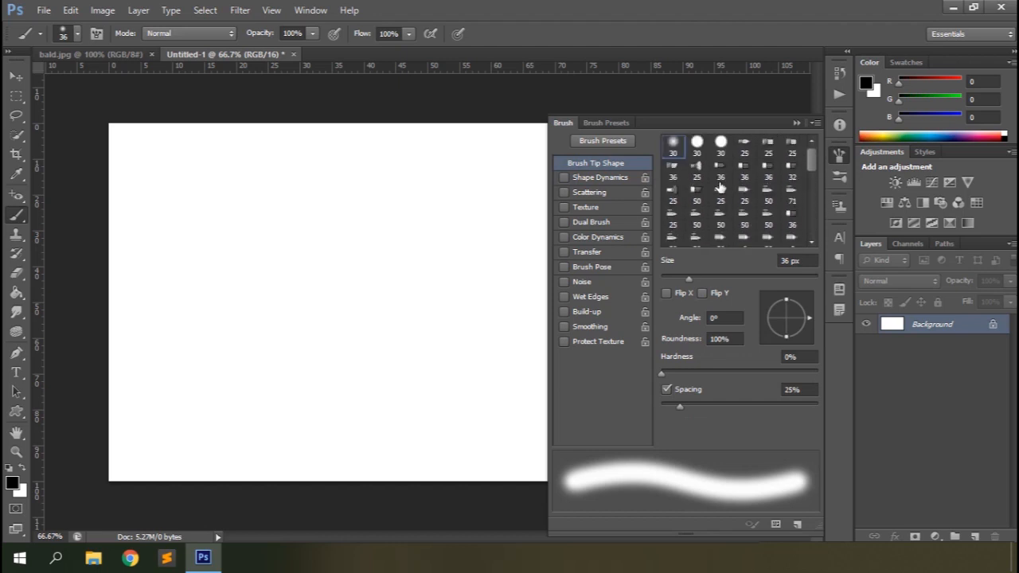
scroll(721, 187, down, 5)
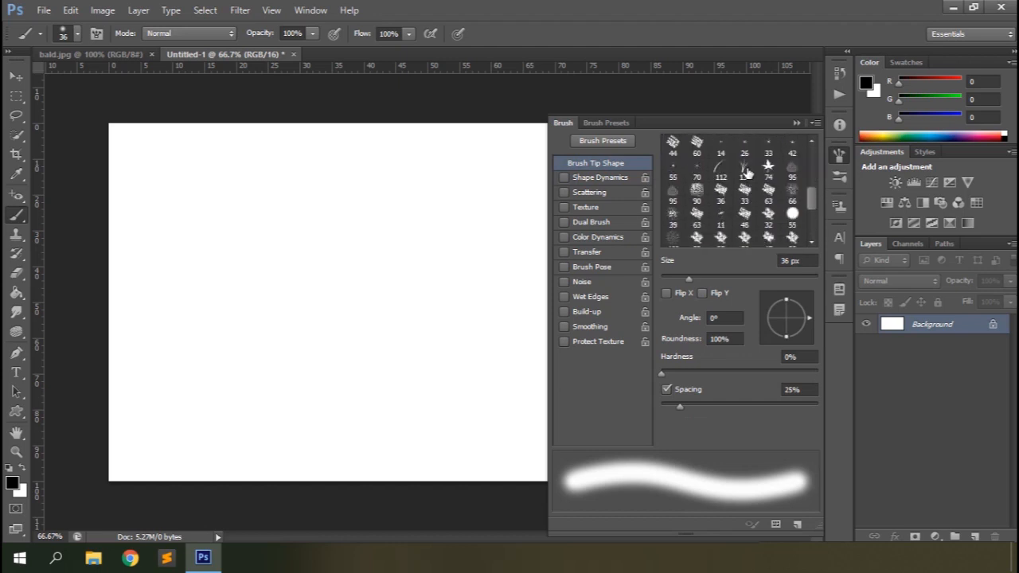
click(745, 167)
drag(204, 274, 367, 253)
Paint a smaller grass stroke below the first with the tip at 43 px, and restore the tip's original size
drag(753, 278, 694, 278)
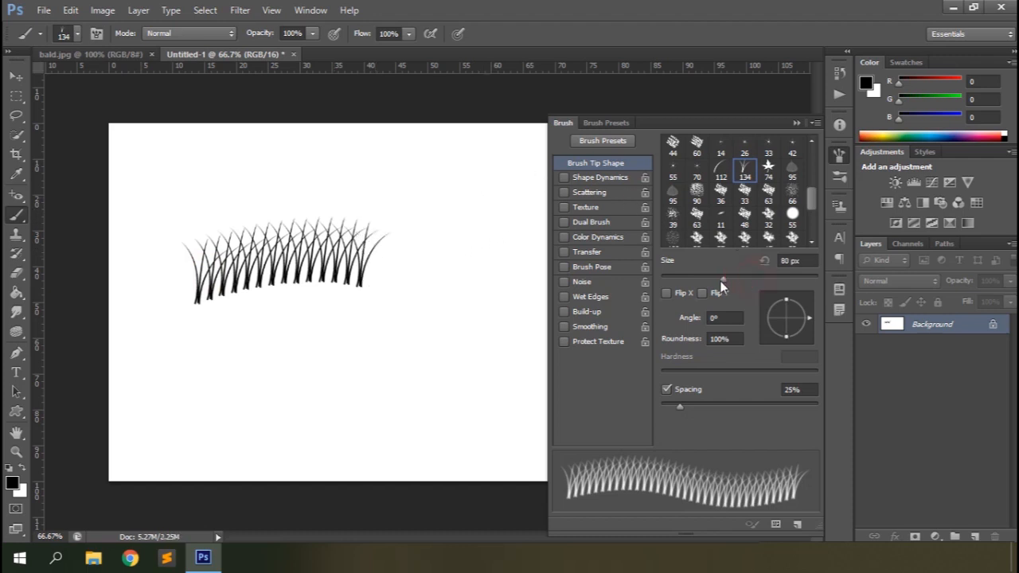
click(399, 330)
drag(399, 330, 279, 364)
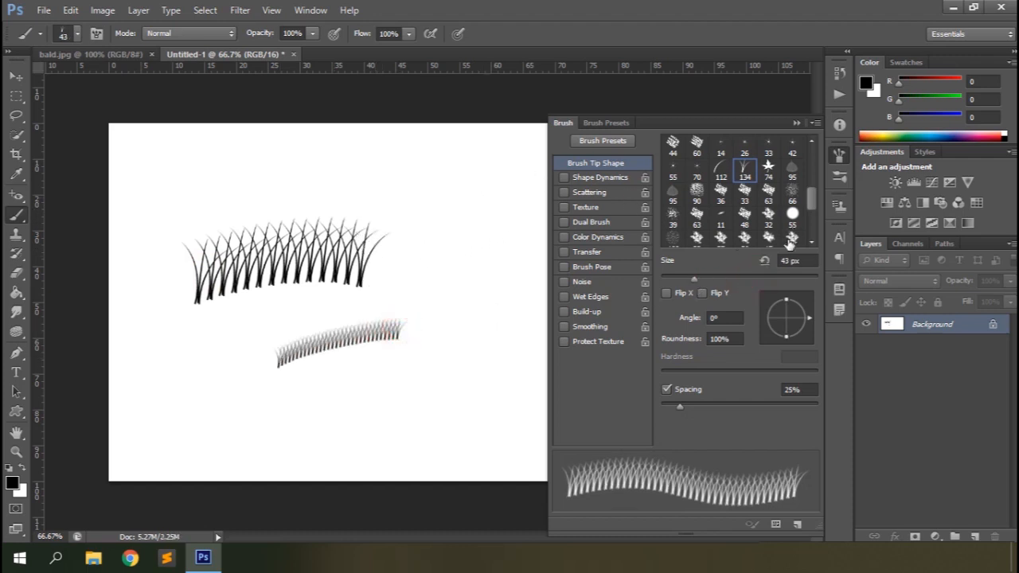
click(763, 260)
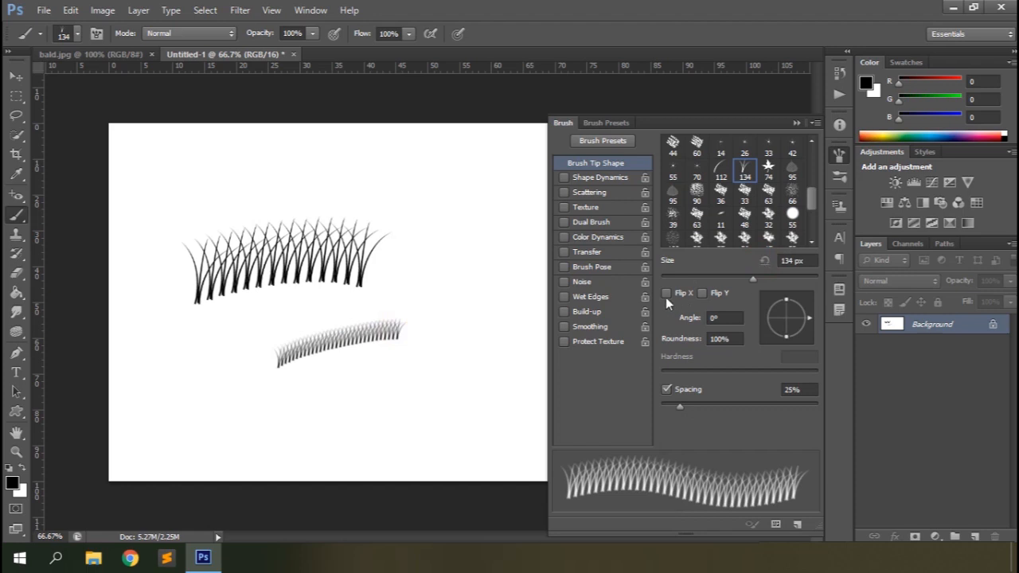
Try Flip X and Flip Y on the grass tip, turning each one off again
click(667, 293)
click(666, 293)
click(700, 294)
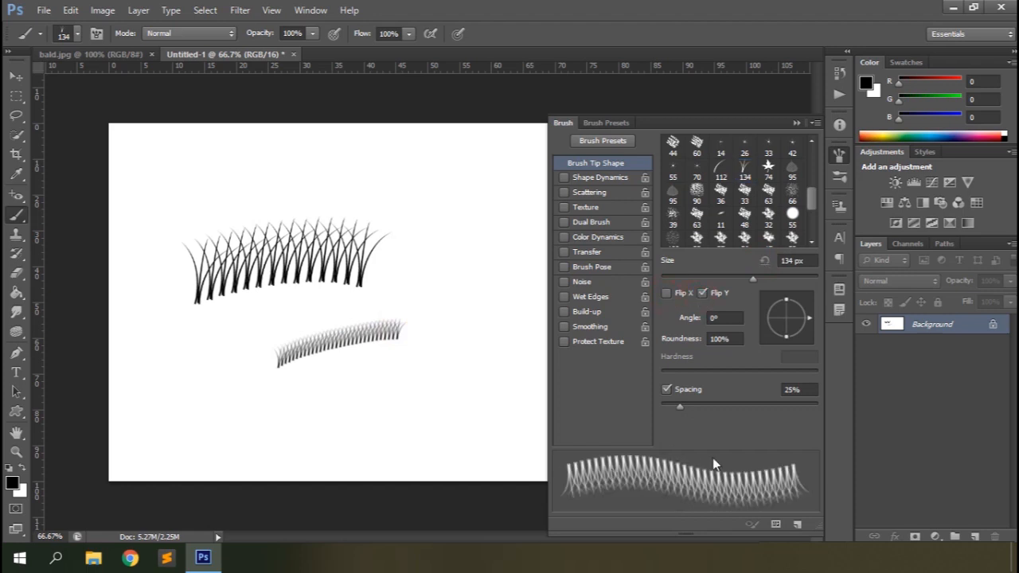
click(703, 294)
Rotate the grass tip to 83° and reduce its roundness to 48%, painting a test stroke after each change
mouse_move(808, 319)
mouse_down()
mouse_move(809, 340)
mouse_move(789, 297)
mouse_up()
mouse_move(509, 371)
mouse_down()
mouse_move(311, 418)
mouse_move(249, 414)
mouse_move(175, 370)
mouse_move(274, 343)
mouse_move(405, 273)
mouse_move(401, 242)
mouse_up()
drag(682, 342, 643, 342)
drag(522, 199, 374, 185)
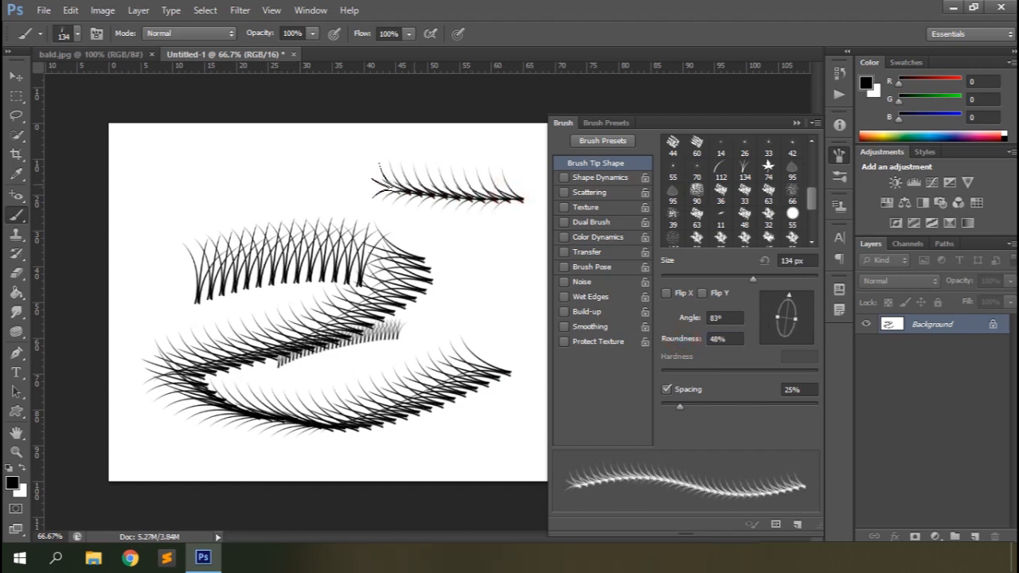
Restore the tip's roundness to 100%, paint a test stroke at 98% spacing and set the spacing to 20%
drag(671, 338, 717, 338)
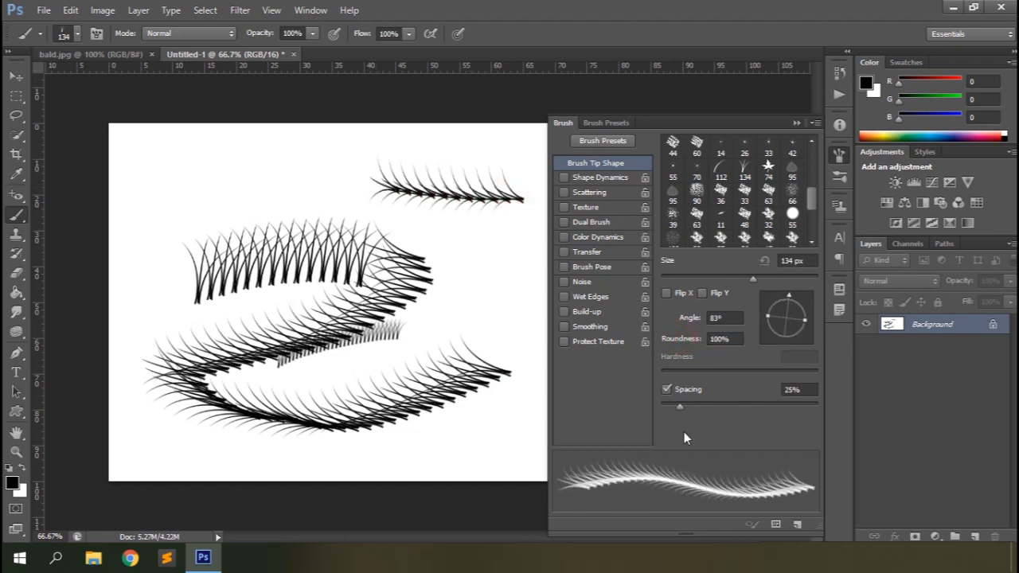
mouse_move(679, 402)
mouse_down()
mouse_move(792, 402)
mouse_move(737, 404)
mouse_up()
mouse_move(525, 261)
mouse_down()
mouse_move(331, 190)
mouse_move(188, 195)
mouse_move(171, 262)
mouse_move(317, 301)
mouse_up()
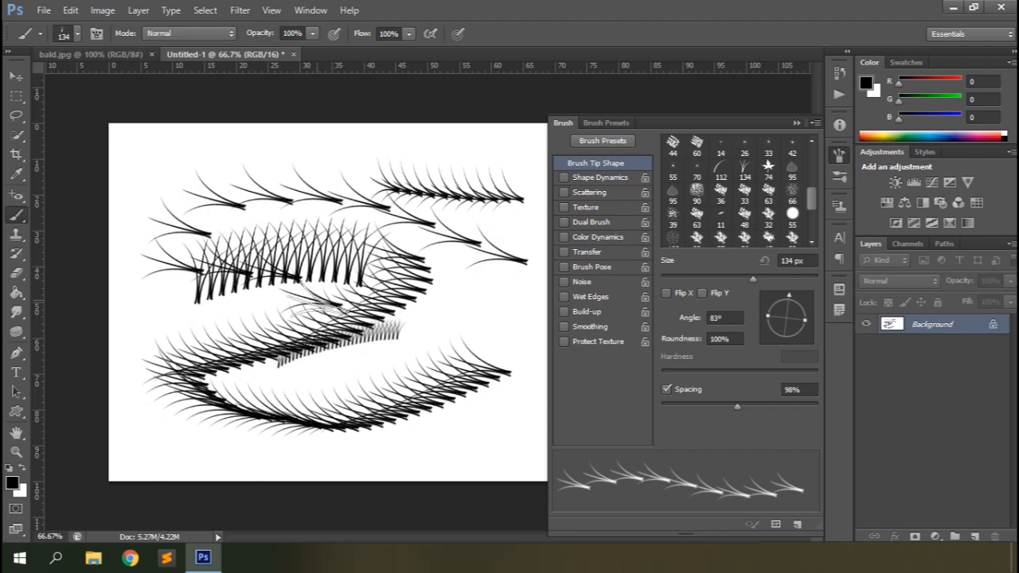
drag(737, 405, 676, 406)
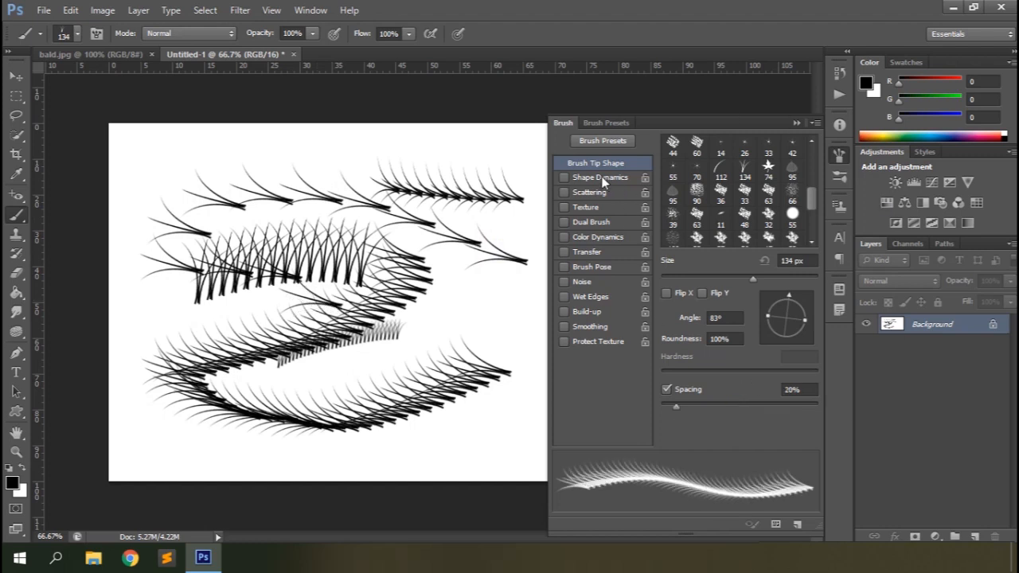
Enable Shape Dynamics for the brush and undo all the grass test strokes on the canvas
click(601, 179)
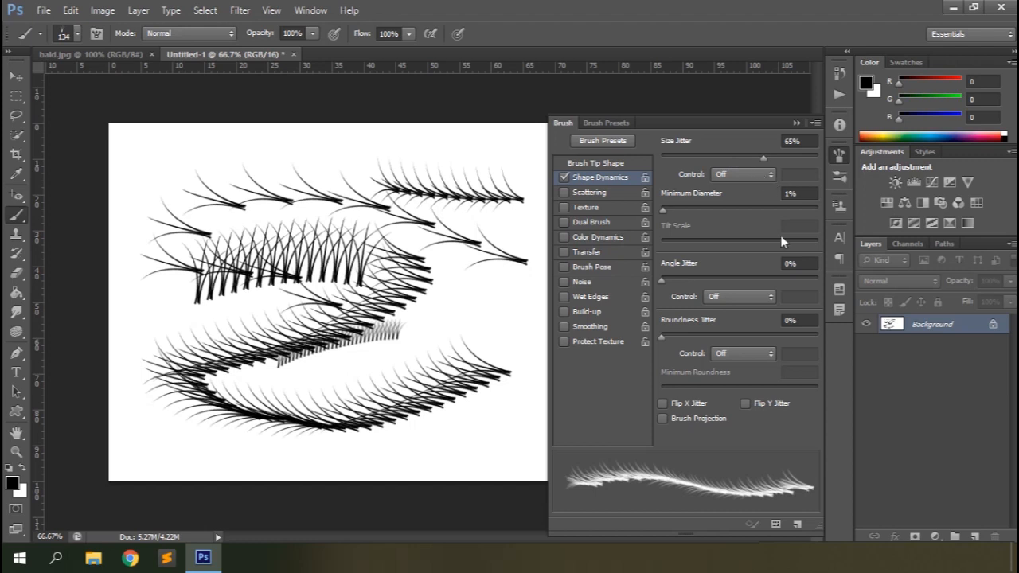
key(ctrl+alt+z)
key(ctrl+alt+z)
key(ctrl+alt+z)
key(ctrl+alt+z)
key(ctrl+alt+z)
key(ctrl+alt+z)
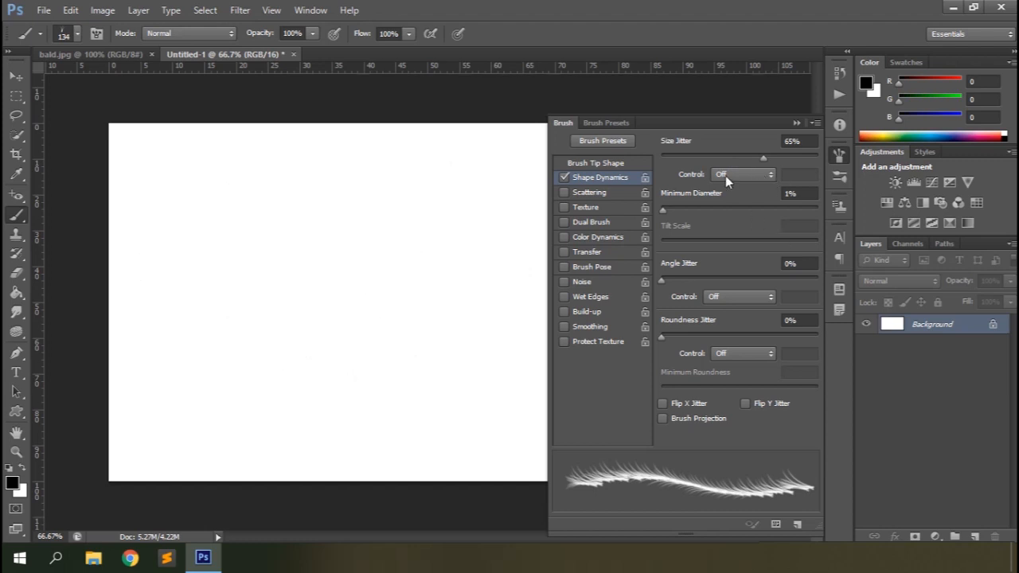
Set the size jitter to 36% and return the brush tip's angle to 0°
drag(762, 156, 718, 159)
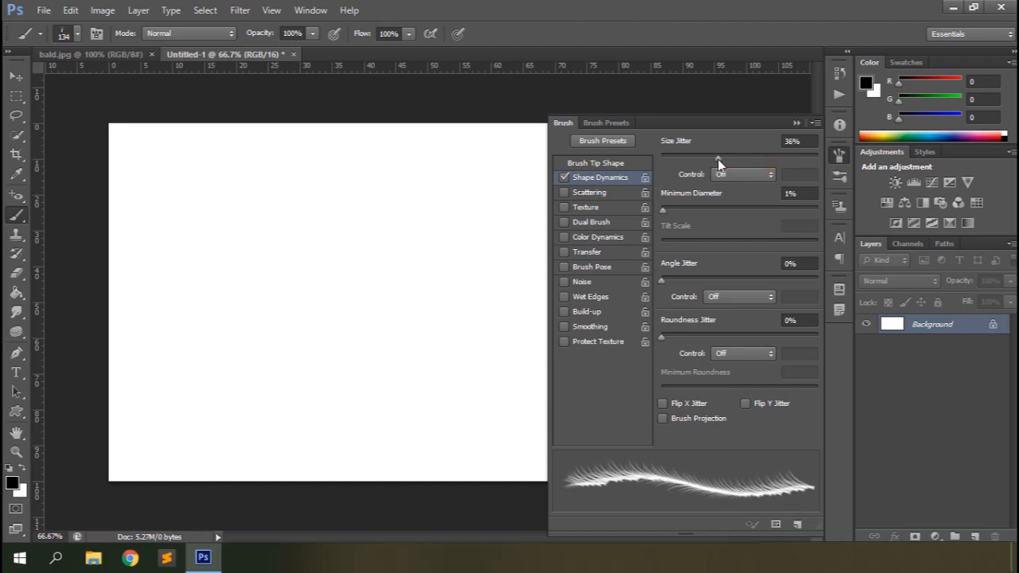
click(612, 163)
drag(790, 294, 810, 317)
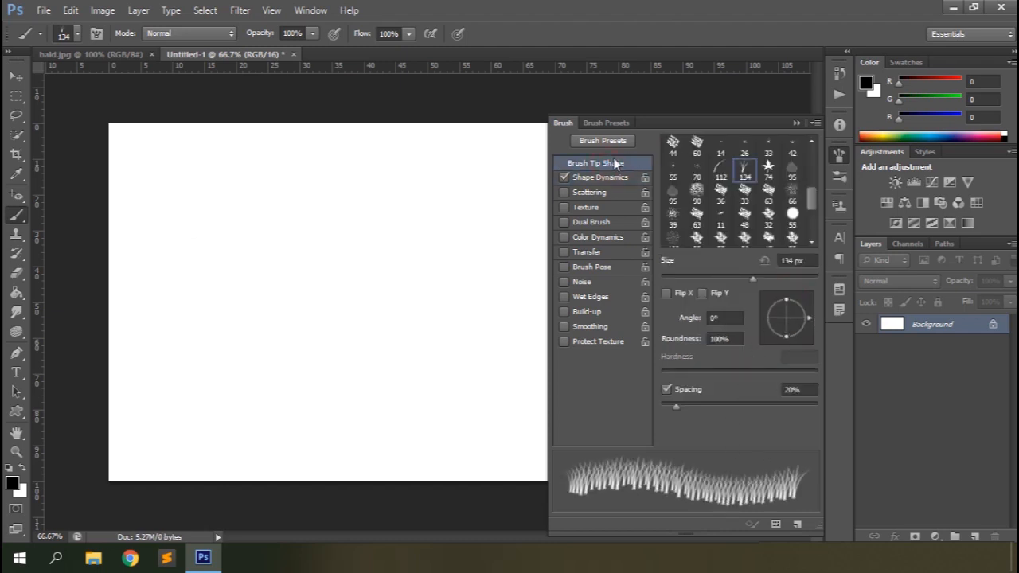
Set the size jitter to 0%, paint a horizontal grass stroke and undo it
click(598, 180)
drag(717, 159, 661, 158)
mouse_move(481, 245)
mouse_down()
mouse_move(506, 191)
mouse_move(501, 215)
mouse_move(285, 222)
mouse_move(237, 248)
mouse_up()
key(ctrl+z)
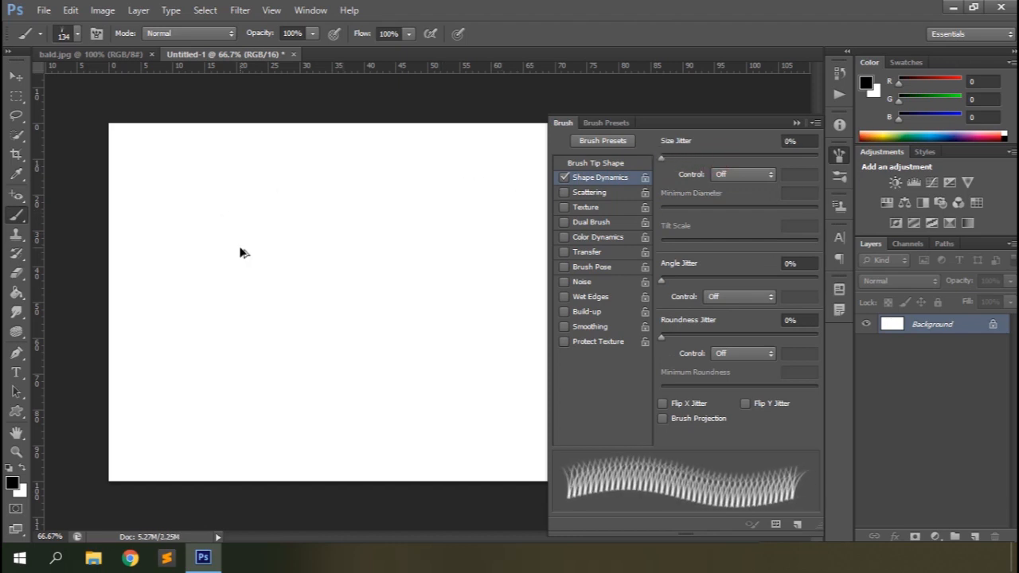
Paint a grass stroke with size jitter at 65%, and set the minimum diameter to 6%
drag(661, 156, 763, 154)
mouse_move(463, 212)
mouse_down()
mouse_move(343, 235)
mouse_move(262, 269)
mouse_move(207, 261)
mouse_up()
mouse_move(662, 210)
mouse_down()
mouse_move(807, 212)
mouse_move(671, 212)
mouse_up()
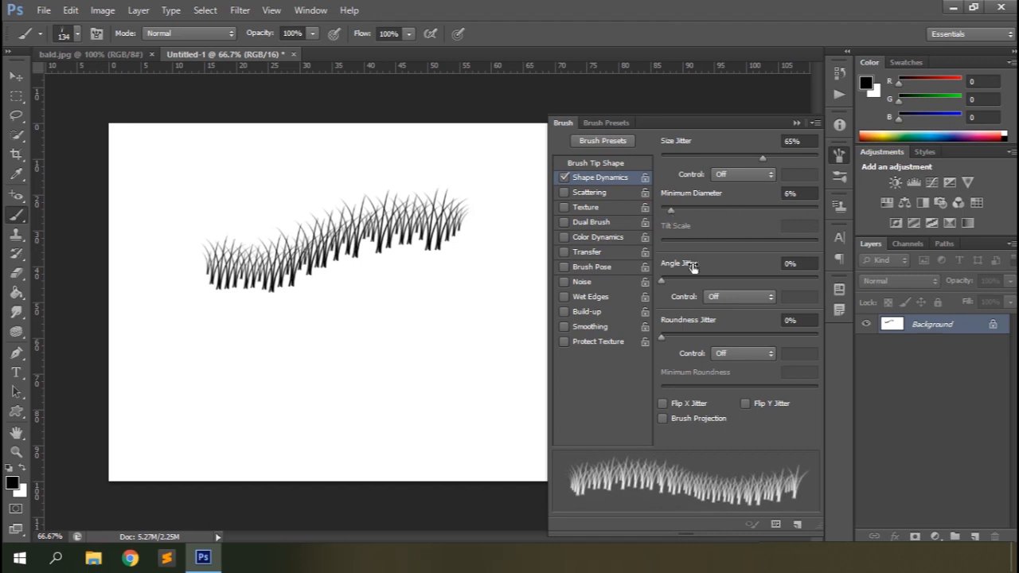
Try the angle and roundness jitter, returning both to 0%, and review the size jitter's control options
mouse_move(659, 278)
mouse_down()
mouse_move(721, 277)
mouse_move(661, 278)
mouse_up()
mouse_move(658, 341)
mouse_down()
mouse_move(777, 339)
mouse_move(660, 337)
mouse_up()
click(766, 177)
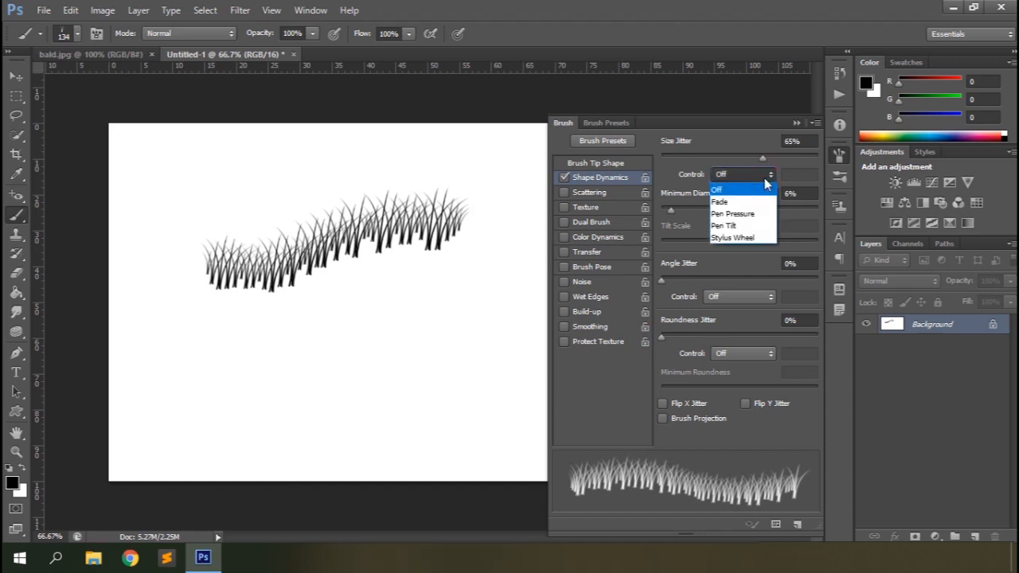
click(764, 178)
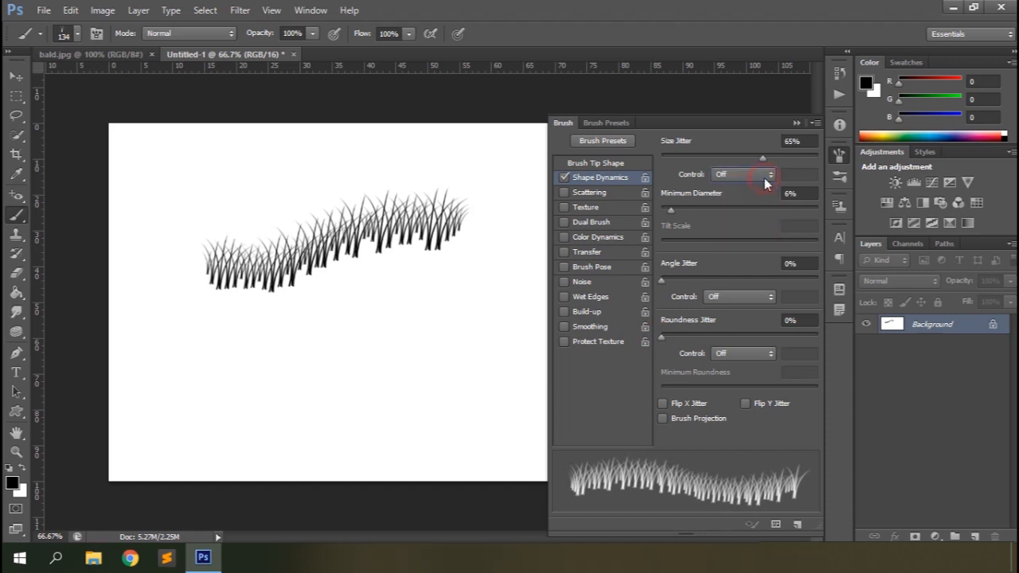
Set the angle control to Direction with increased angle jitter, and paint grass strokes in four directions around the canvas
click(758, 297)
click(726, 391)
drag(660, 280, 744, 279)
drag(466, 322, 251, 339)
mouse_move(171, 390)
mouse_down()
mouse_move(291, 407)
mouse_move(410, 395)
mouse_up()
mouse_move(510, 225)
mouse_down()
mouse_move(516, 356)
mouse_move(511, 398)
mouse_up()
mouse_move(163, 339)
mouse_down()
mouse_move(148, 318)
mouse_move(156, 151)
mouse_up()
Undo all the grass strokes on the canvas and disable Shape Dynamics
key(ctrl+alt+z)
key(ctrl+alt+z)
key(ctrl+alt+z)
key(ctrl+alt+z)
key(ctrl+alt+z)
key(ctrl+alt+z)
key(ctrl+alt+z)
click(564, 177)
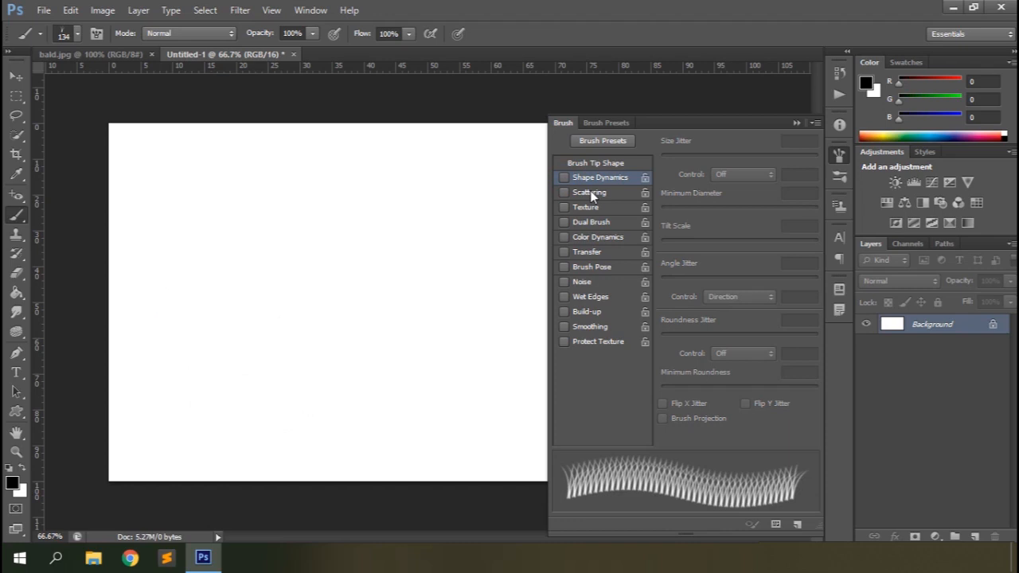
Enable Scattering, try 538% scatter with Both Axes switched off and on, and set the scatter to 0%
click(590, 192)
drag(664, 157, 745, 159)
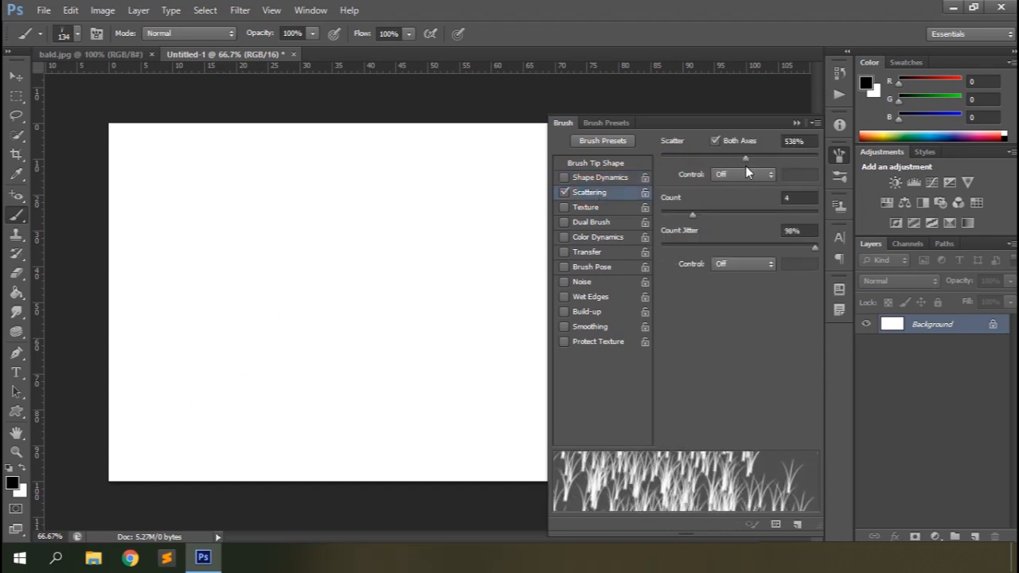
click(716, 141)
click(716, 141)
drag(747, 159, 661, 158)
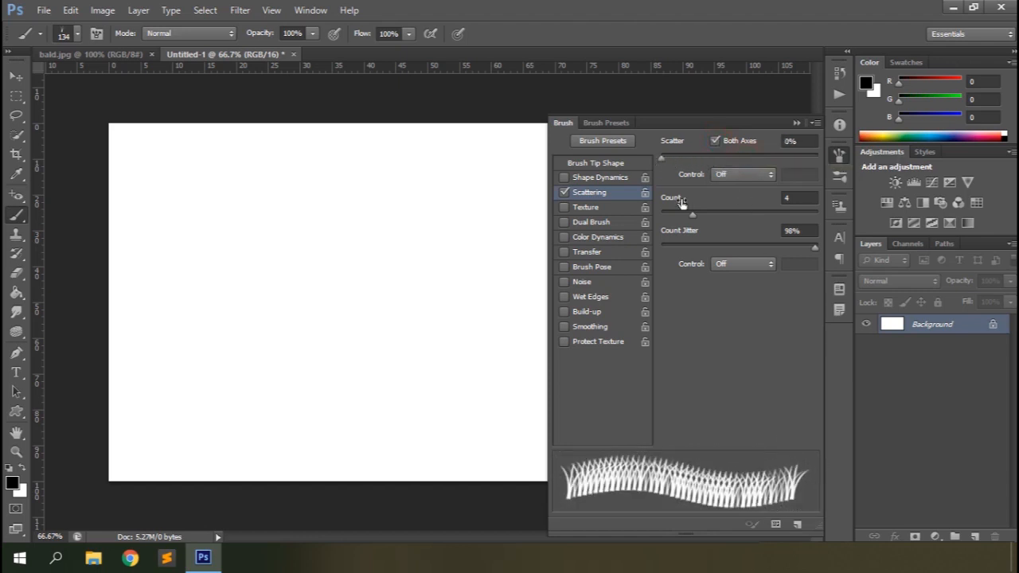
Keep the scattering count at 4 and paint a long grass stroke that doubles back above itself
mouse_move(693, 220)
mouse_down()
mouse_move(766, 222)
mouse_move(642, 228)
mouse_move(695, 221)
mouse_up()
mouse_move(470, 230)
mouse_down()
mouse_move(377, 237)
mouse_move(339, 253)
mouse_move(269, 325)
mouse_move(218, 255)
mouse_move(276, 238)
mouse_move(406, 162)
mouse_move(489, 211)
mouse_up()
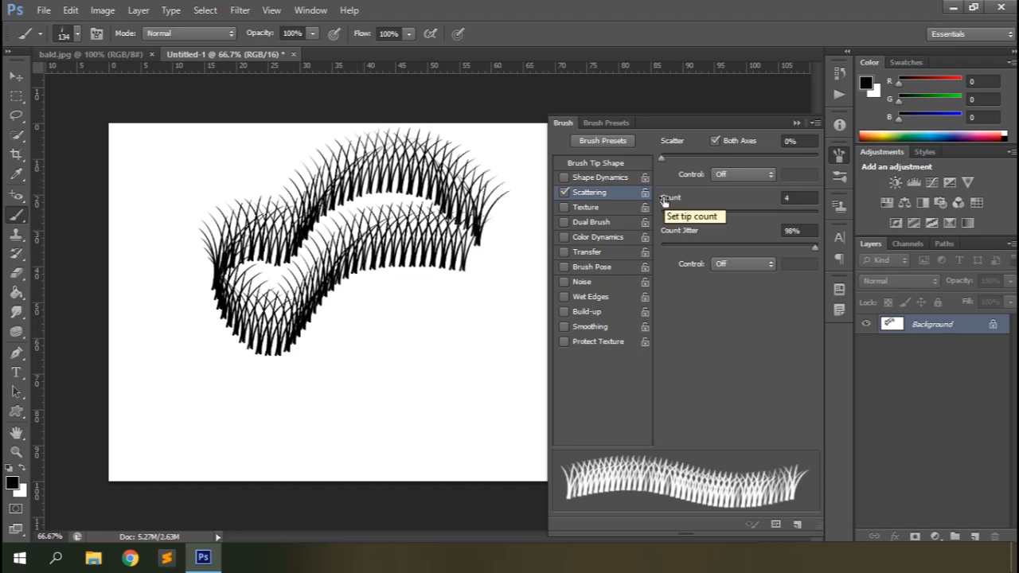
Adjust the count jitter, replace Scattering with Texture, and paint a textured grass stroke across the lower part of the canvas
mouse_move(782, 254)
mouse_down()
mouse_move(770, 248)
mouse_move(834, 252)
mouse_up()
click(763, 263)
click(565, 193)
click(583, 208)
drag(535, 362, 219, 434)
drag(163, 343, 225, 419)
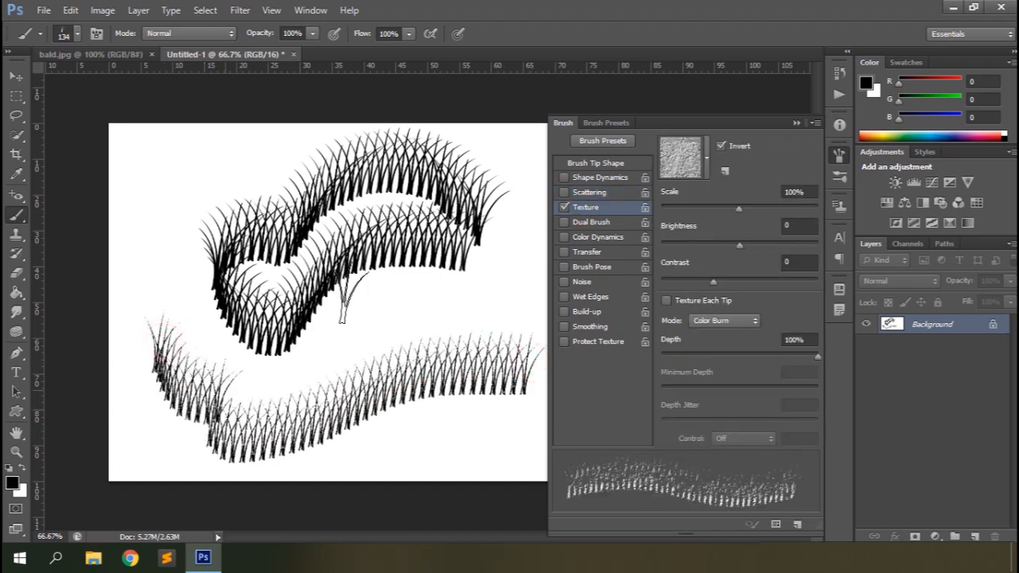
Browse the texture patterns, keep the current one, and set its scale to 82%, brightness to -40 and contrast to -37
click(705, 152)
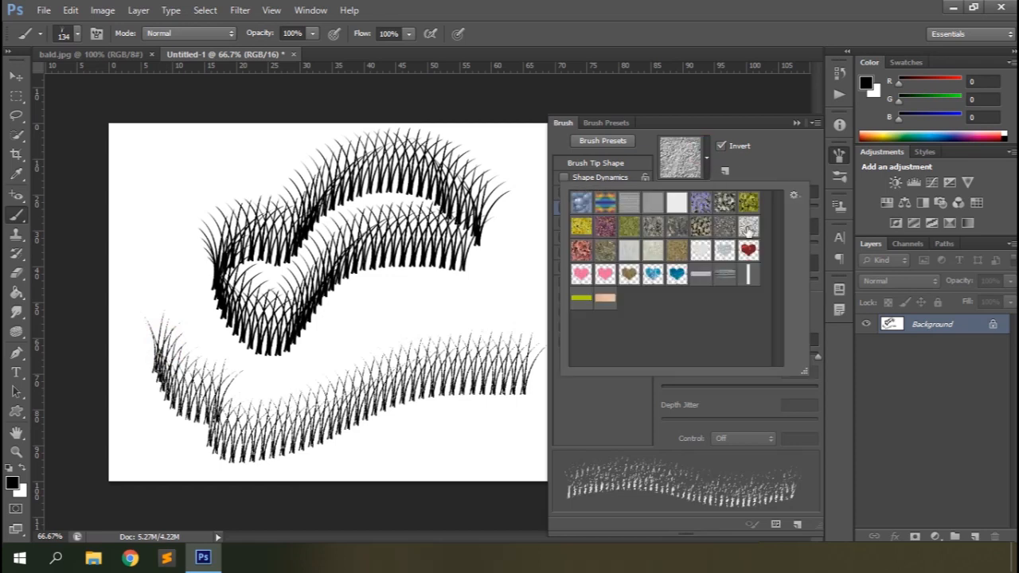
click(704, 154)
mouse_move(741, 208)
mouse_down()
mouse_move(680, 208)
mouse_move(785, 210)
mouse_move(725, 209)
mouse_up()
mouse_move(726, 245)
mouse_down()
mouse_move(694, 247)
mouse_move(718, 246)
mouse_up()
drag(712, 282, 675, 282)
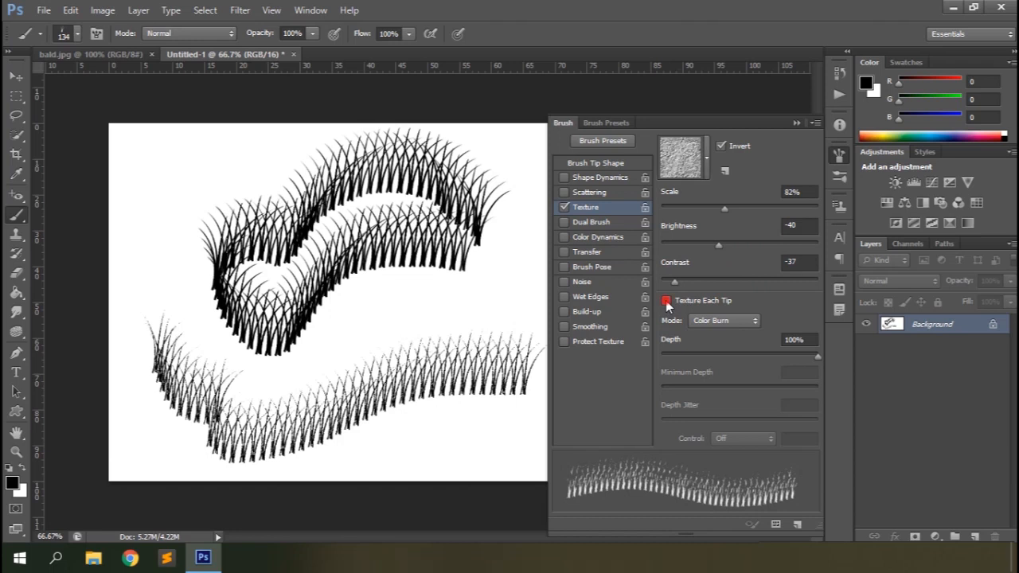
Toggle Texture Each Tip on and off, cycle the texture mode to Multiply, and set the depth to 90%
click(665, 301)
click(665, 301)
click(724, 320)
click(715, 334)
key(Down)
key(Down)
key(Down)
key(Down)
key(Down)
key(Down)
key(Down)
key(Down)
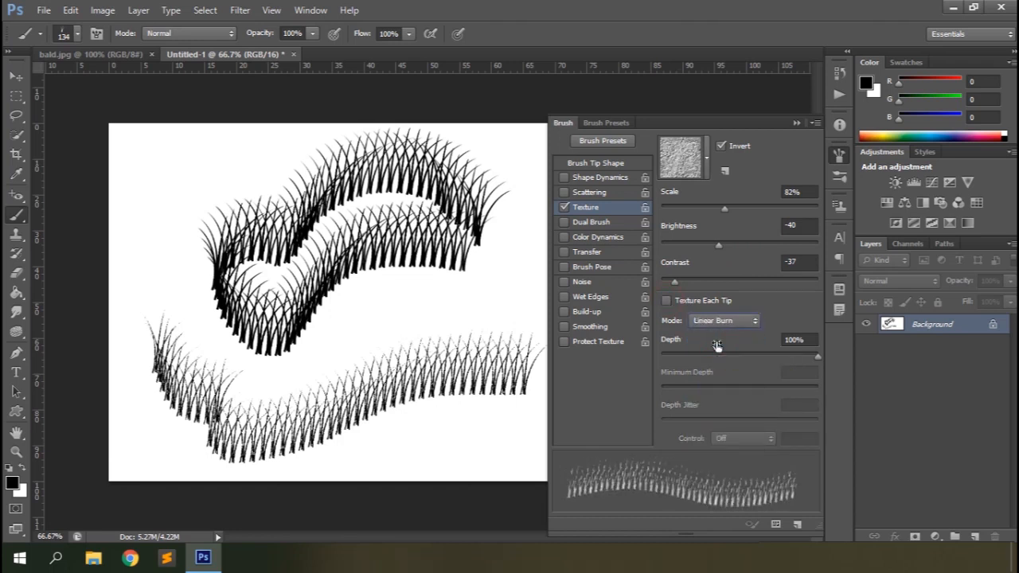
key(Down)
key(Down)
mouse_move(816, 358)
mouse_down()
mouse_move(631, 377)
mouse_move(781, 376)
mouse_up()
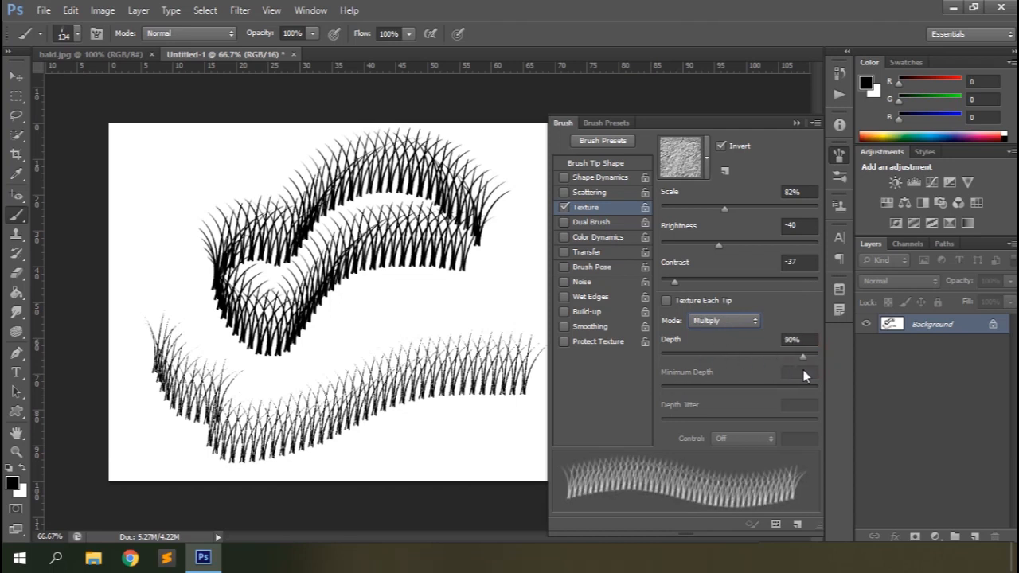
Replace Texture with Dual Brush using the 74 px star tip, and paint a stroke between the existing grass strokes
click(564, 208)
click(599, 226)
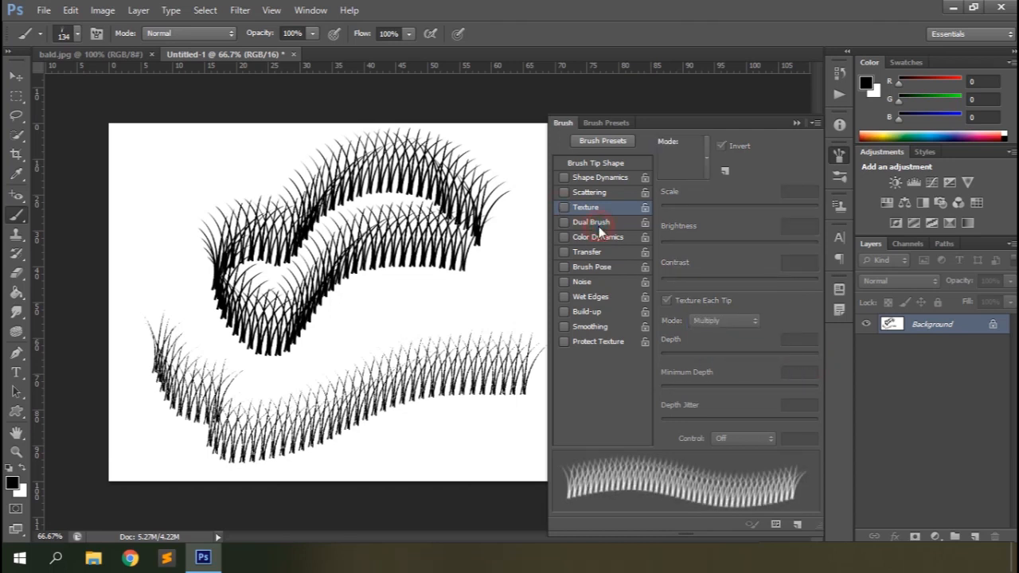
click(811, 194)
drag(812, 198, 812, 242)
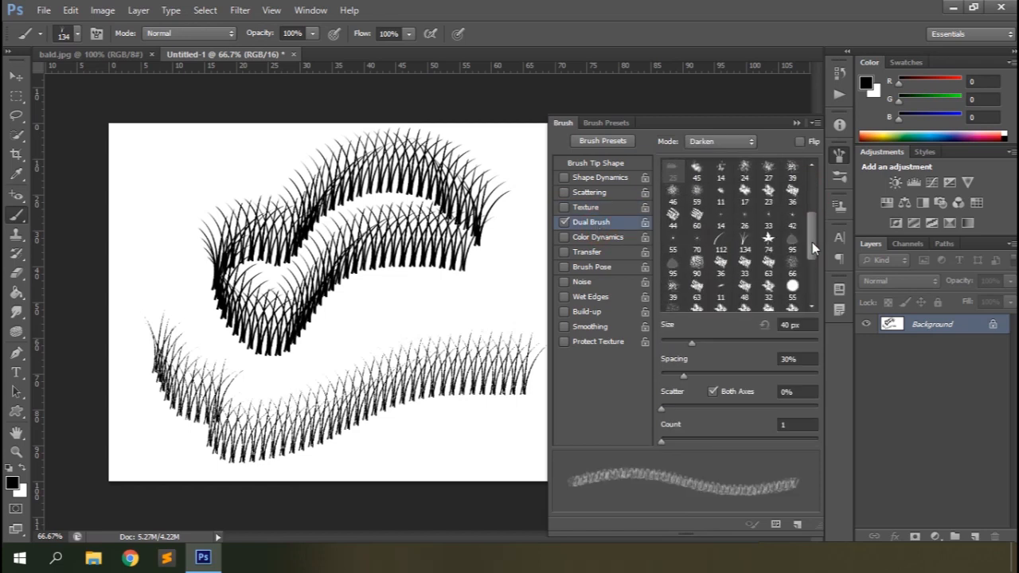
click(769, 239)
click(474, 318)
drag(311, 354, 293, 362)
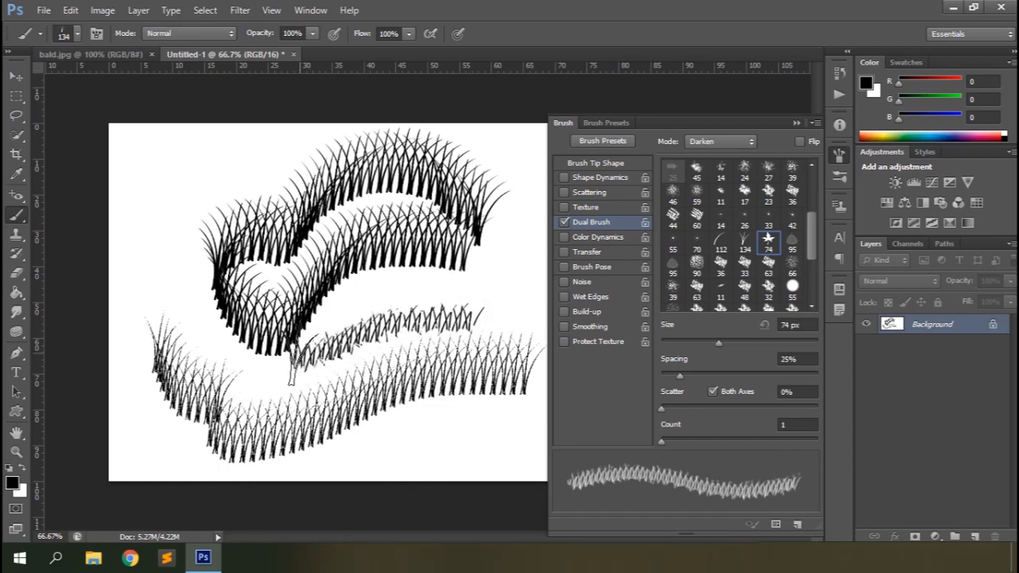
Set the dual brush size to 148 px, and switch from Dual Brush to Color Dynamics
drag(719, 343, 758, 344)
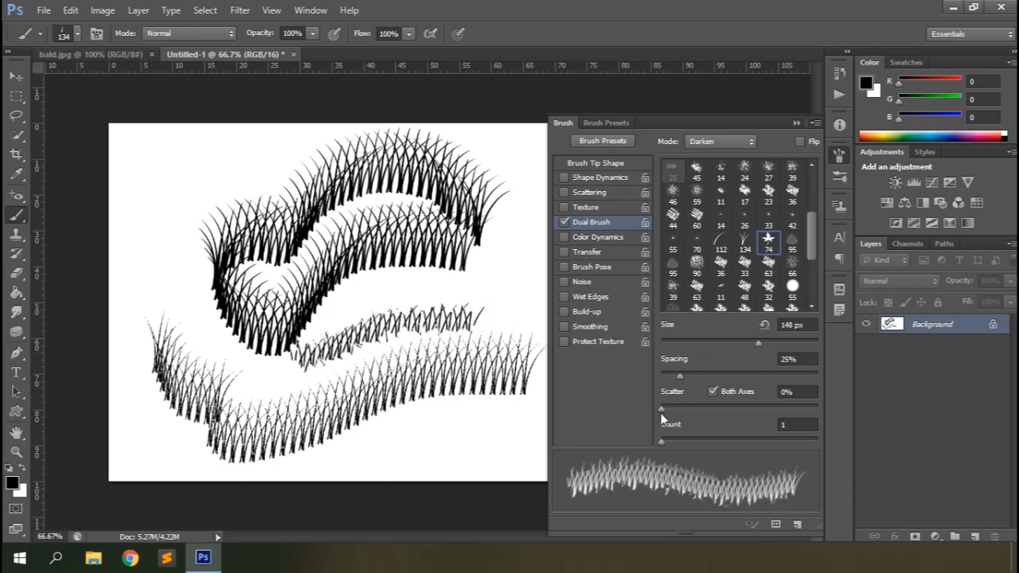
click(597, 238)
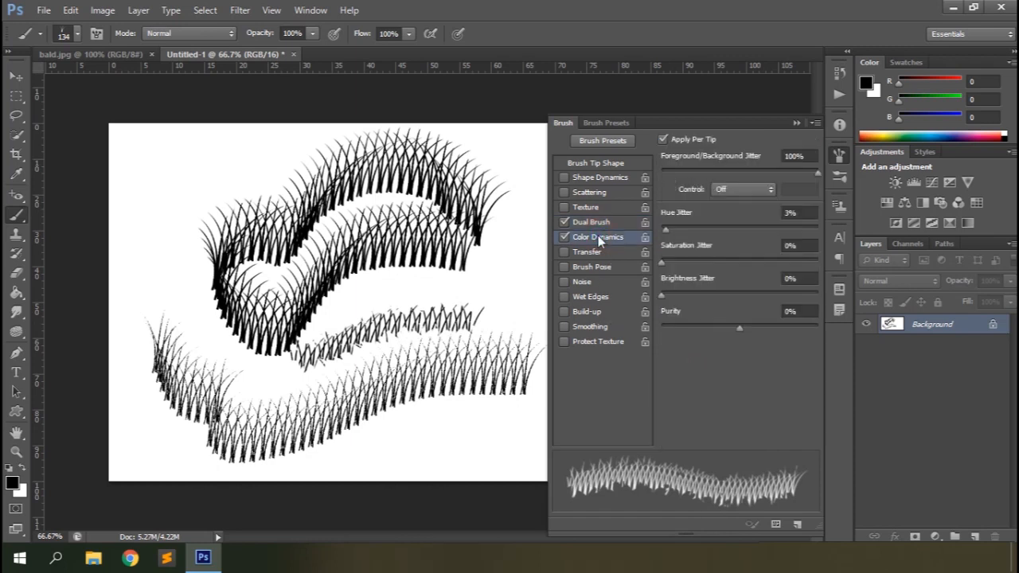
click(564, 223)
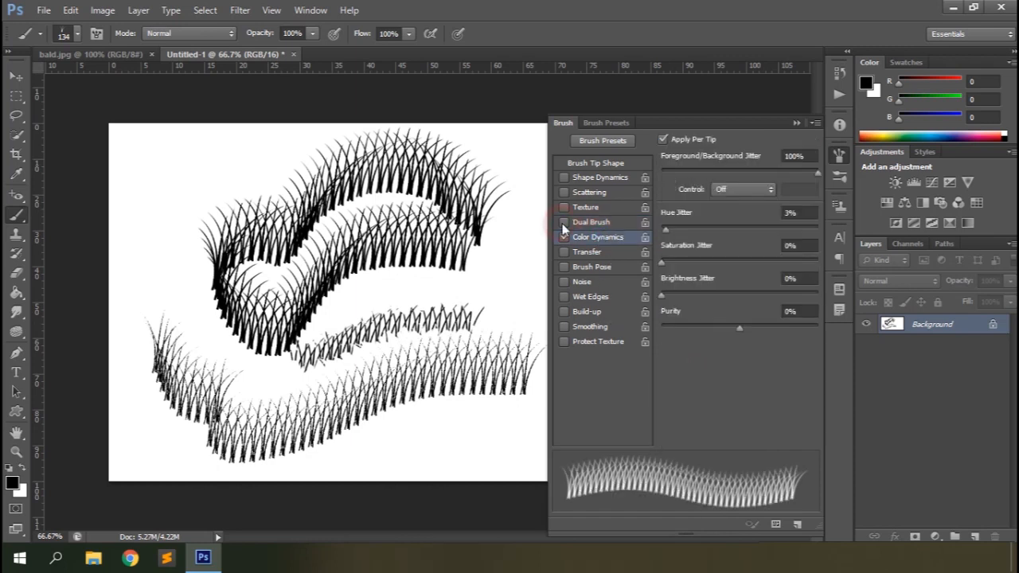
Set the foreground color to red (230, 54, 54) and the background color to green (#16c111)
click(12, 483)
click(720, 238)
click(929, 210)
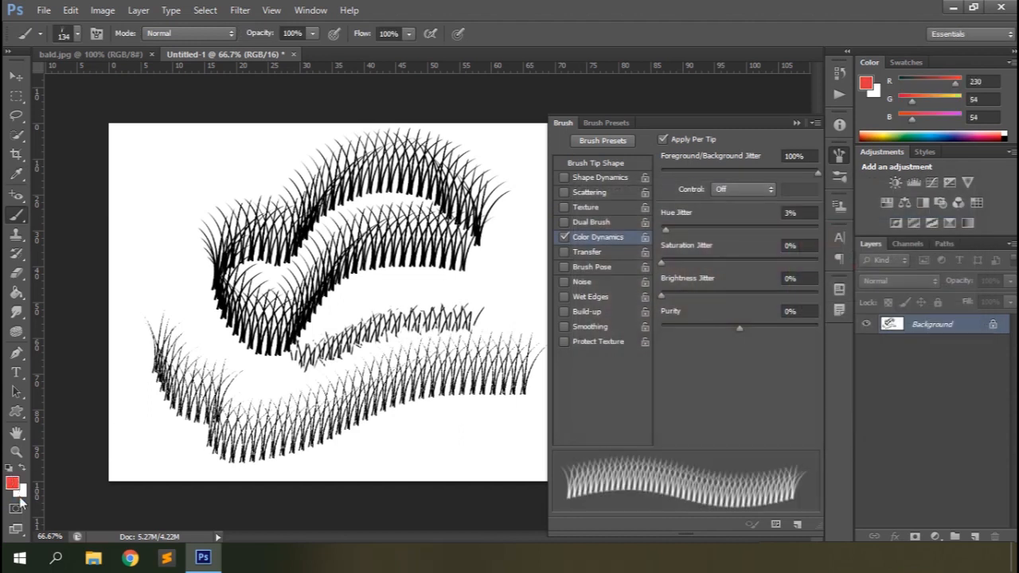
click(19, 491)
click(786, 353)
click(747, 265)
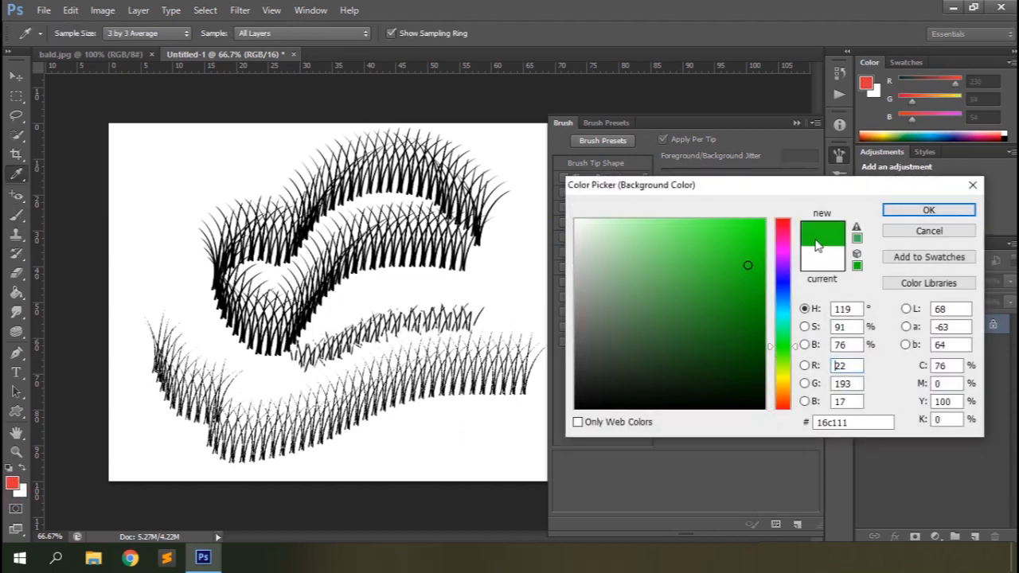
click(928, 210)
Paint one grass stroke with Color Dynamics on and another with it off, and re-enable Color Dynamics
mouse_move(527, 274)
mouse_down()
mouse_move(446, 287)
mouse_move(386, 315)
mouse_move(344, 291)
mouse_move(301, 291)
mouse_move(144, 271)
mouse_up()
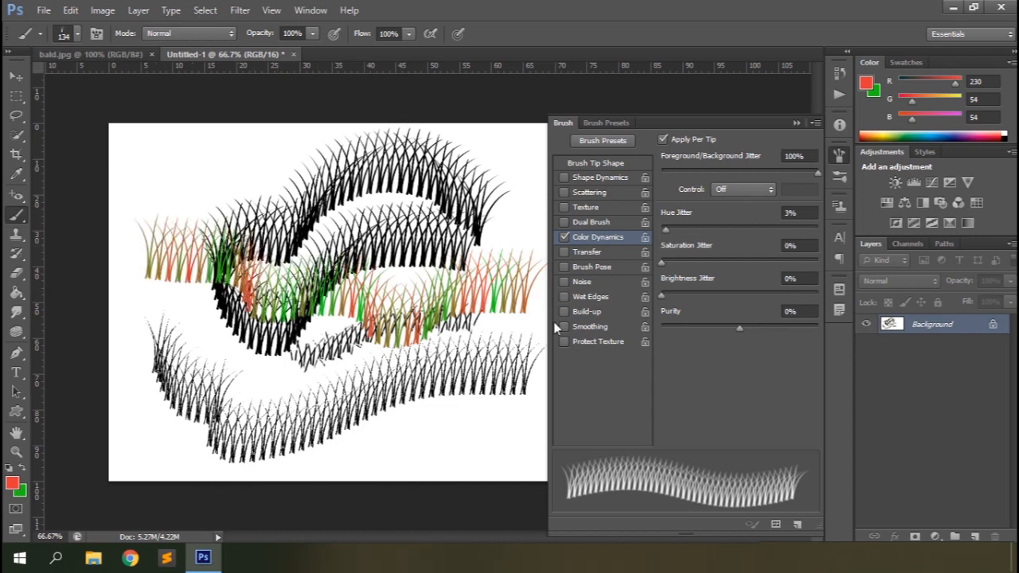
click(565, 238)
mouse_move(541, 189)
mouse_down()
mouse_move(522, 203)
mouse_move(271, 175)
mouse_move(190, 188)
mouse_up()
click(564, 237)
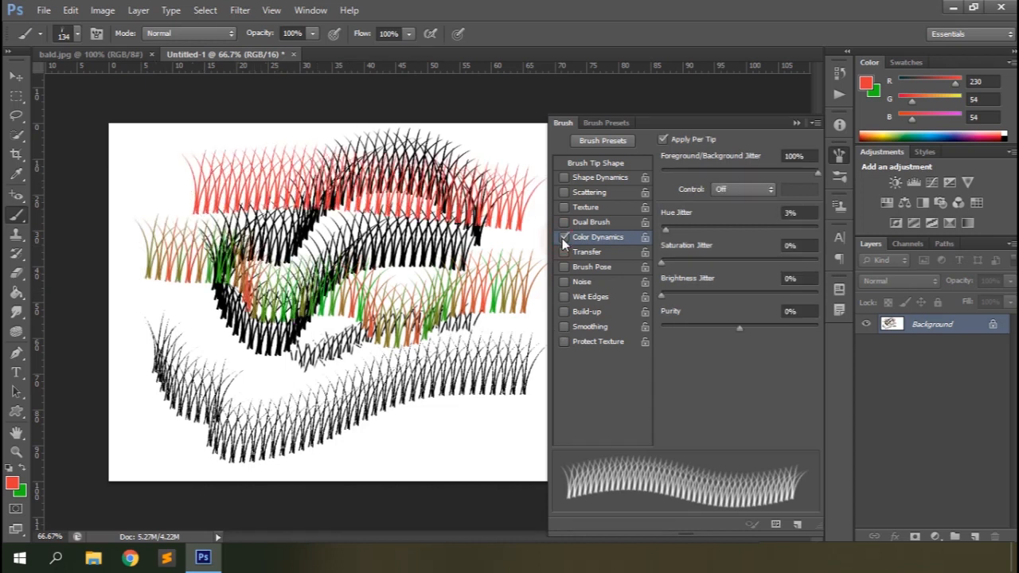
Set the Hue Jitter to 34% and paint a multicolored grass stroke across the lower canvas
click(665, 231)
drag(665, 236, 715, 230)
mouse_move(513, 418)
mouse_down()
mouse_move(391, 422)
mouse_move(303, 406)
mouse_move(171, 363)
mouse_move(120, 326)
mouse_up()
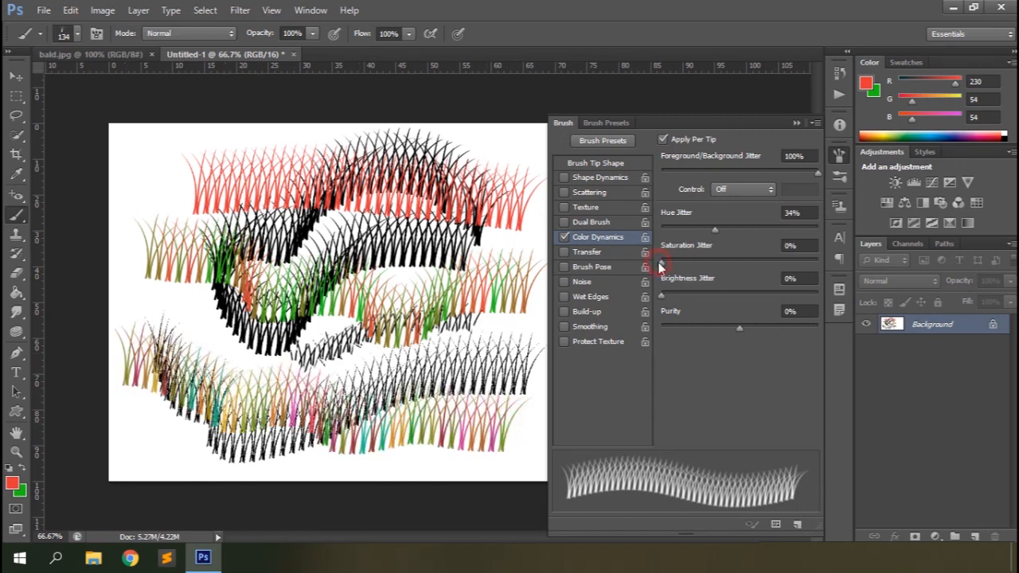
Set Saturation Jitter to 29%, Brightness Jitter to 37% and Purity to +100%, painting test strokes between the changes
mouse_move(532, 370)
mouse_down()
mouse_move(451, 360)
mouse_move(293, 366)
mouse_move(208, 335)
mouse_up()
drag(661, 295, 719, 297)
mouse_move(525, 446)
mouse_down()
mouse_move(344, 460)
mouse_move(216, 451)
mouse_up()
drag(543, 171, 195, 176)
drag(661, 327, 749, 328)
mouse_move(541, 304)
mouse_down()
mouse_move(199, 334)
mouse_move(283, 398)
mouse_up()
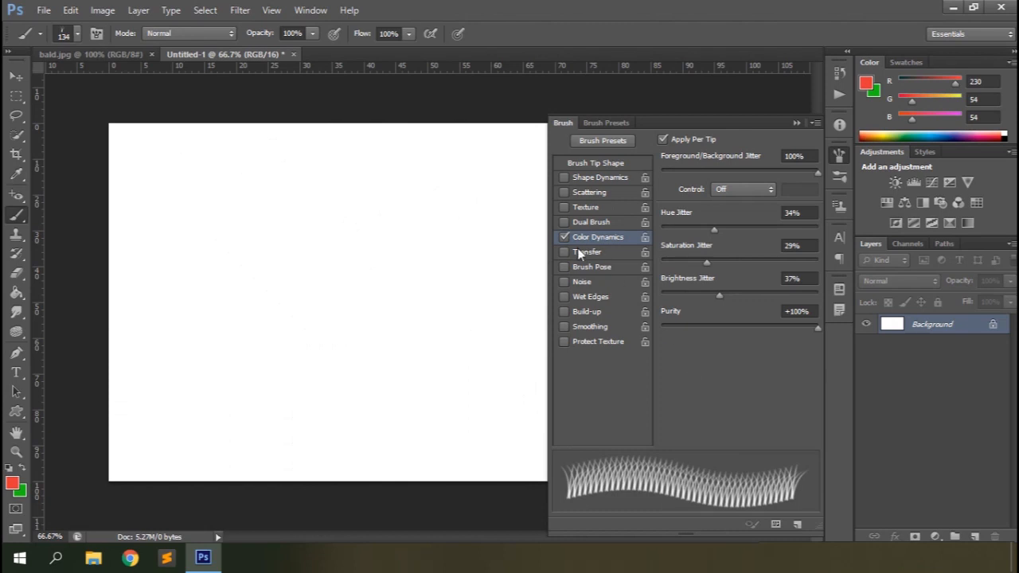
Replace Color Dynamics with Transfer, set the Opacity Jitter to 47%, and paint long red grass strokes on the canvas
click(579, 253)
click(564, 237)
mouse_move(510, 247)
mouse_down()
mouse_move(408, 240)
mouse_move(333, 261)
mouse_up()
key(ctrl+z)
drag(661, 157, 734, 159)
mouse_move(519, 244)
mouse_down()
mouse_move(325, 271)
mouse_move(244, 323)
mouse_move(231, 352)
mouse_up()
mouse_move(482, 379)
mouse_down()
mouse_move(199, 420)
mouse_move(284, 232)
mouse_move(263, 203)
mouse_up()
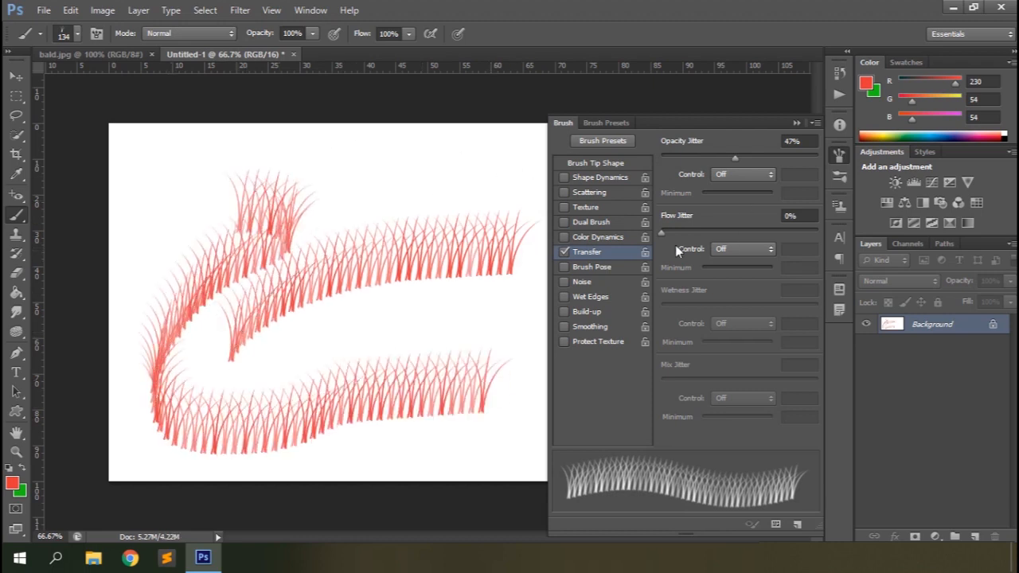
Increase the Flow Jitter, paint a short grass stroke near the top of the canvas, and undo the strokes
drag(661, 232, 730, 232)
mouse_move(527, 184)
mouse_down()
mouse_move(432, 171)
mouse_move(345, 183)
mouse_move(423, 179)
mouse_move(491, 191)
mouse_move(463, 172)
mouse_move(362, 167)
mouse_move(294, 205)
mouse_move(316, 169)
mouse_move(443, 209)
mouse_up()
key(ctrl+alt+z)
key(ctrl+alt+z)
key(ctrl+alt+z)
key(ctrl+alt+z)
key(ctrl+alt+z)
key(ctrl+alt+z)
Reset the Flow Jitter to 0%, paint overlapping red grass strokes in the upper canvas, and undo them
drag(730, 232, 661, 232)
mouse_move(466, 193)
mouse_down()
mouse_move(255, 262)
mouse_move(184, 337)
mouse_move(369, 223)
mouse_move(462, 222)
mouse_move(327, 206)
mouse_move(179, 260)
mouse_move(387, 245)
mouse_move(315, 187)
mouse_move(227, 284)
mouse_up()
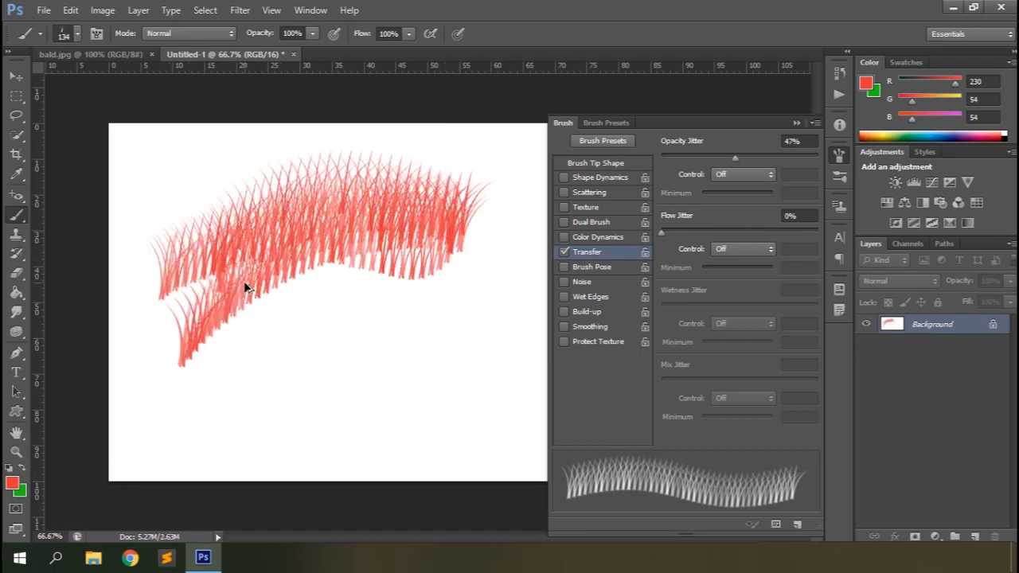
key(ctrl+alt+z)
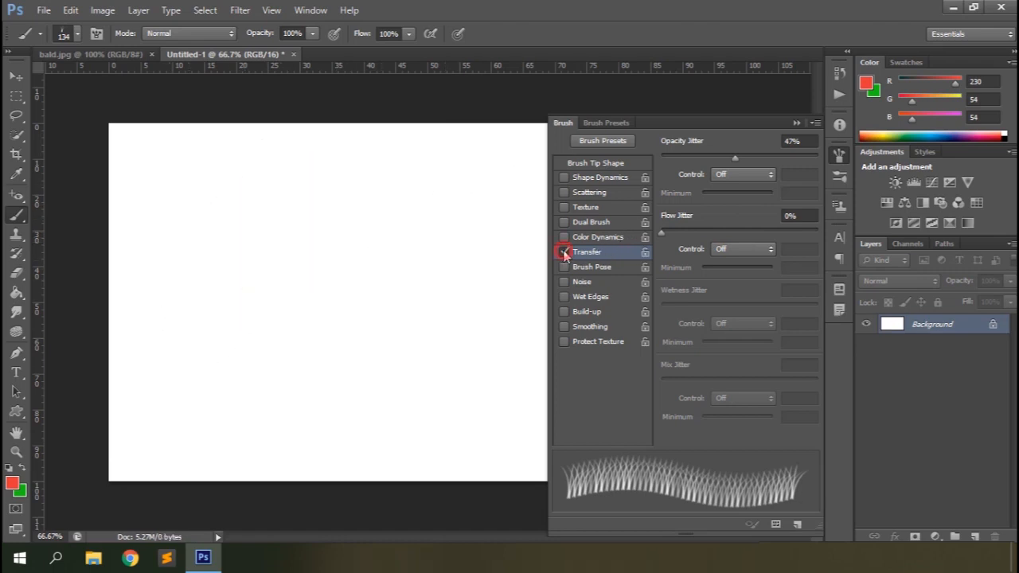
Disable Transfer, turn on Noise, and switch Brush Pose on and off again to show its settings
click(564, 252)
click(589, 268)
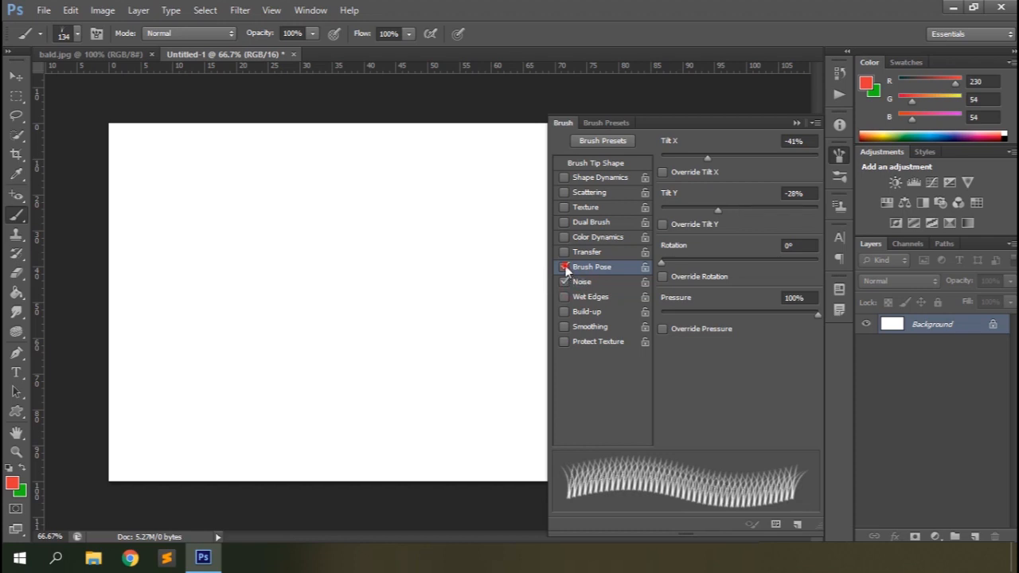
click(564, 267)
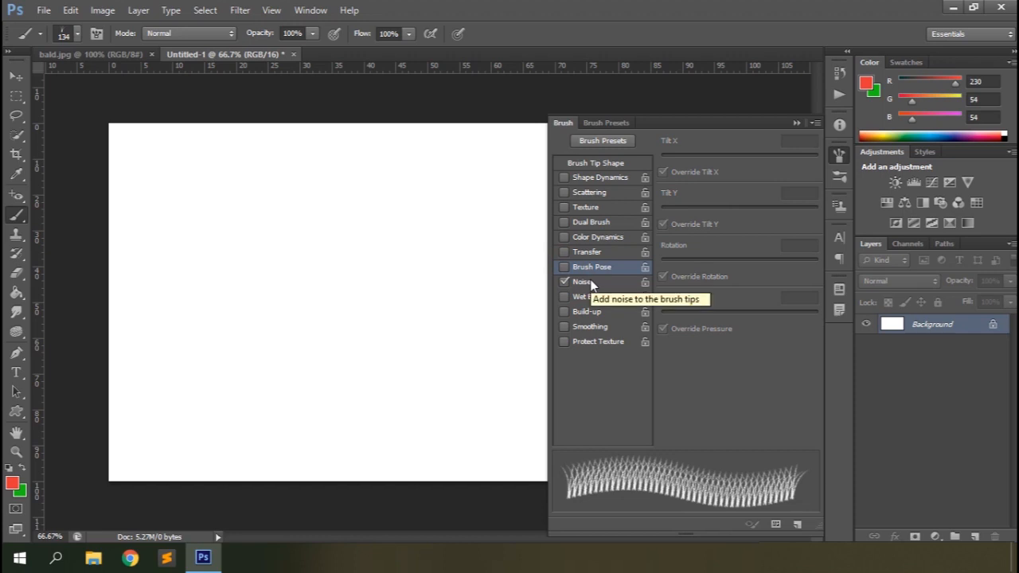
Select the soft round brush, enable Noise for it, and paint a test stroke and undo it
click(77, 34)
click(31, 149)
click(561, 6)
click(577, 282)
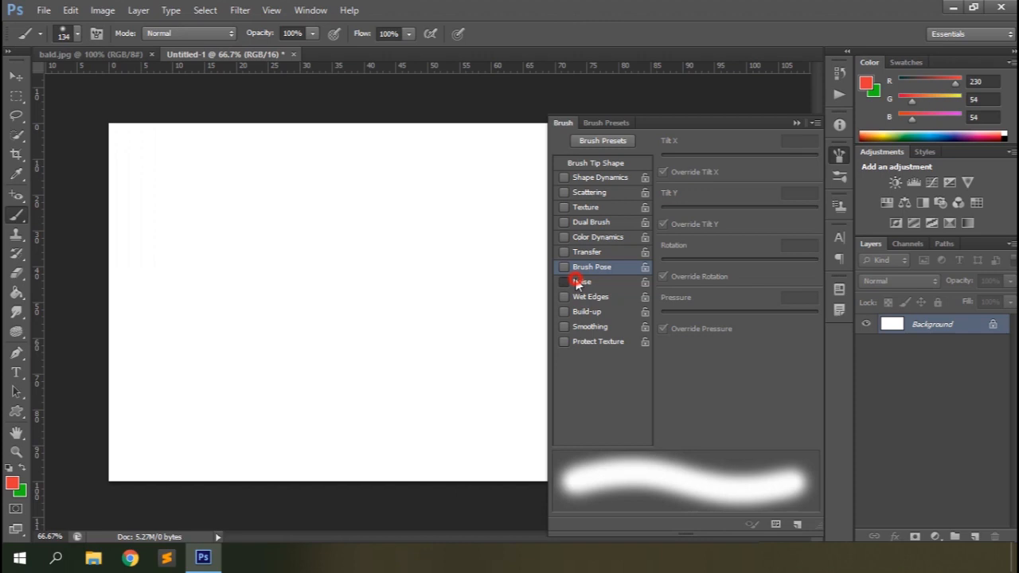
mouse_move(482, 292)
mouse_down()
mouse_move(387, 271)
mouse_move(296, 283)
mouse_move(239, 344)
mouse_up()
key(ctrl+z)
Replace Noise with Wet Edges, and paint a test stroke and undo it
click(565, 296)
click(564, 282)
mouse_move(491, 261)
mouse_down()
mouse_move(266, 262)
mouse_move(297, 319)
mouse_move(218, 441)
mouse_move(275, 184)
mouse_move(456, 171)
mouse_up()
key(ctrl+z)
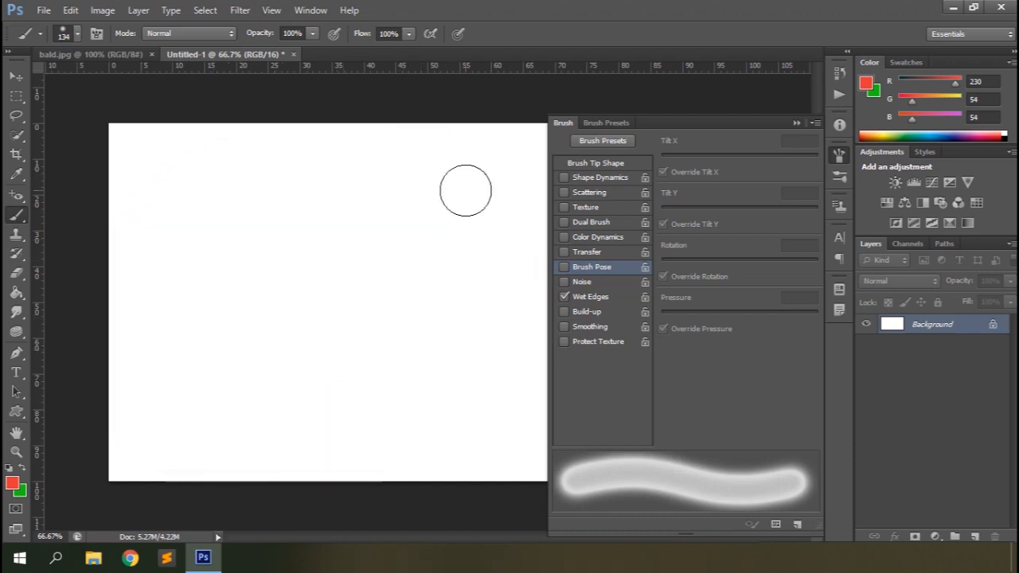
Replace Wet Edges with Build-up, and paint a test stroke and undo it
click(590, 315)
click(565, 296)
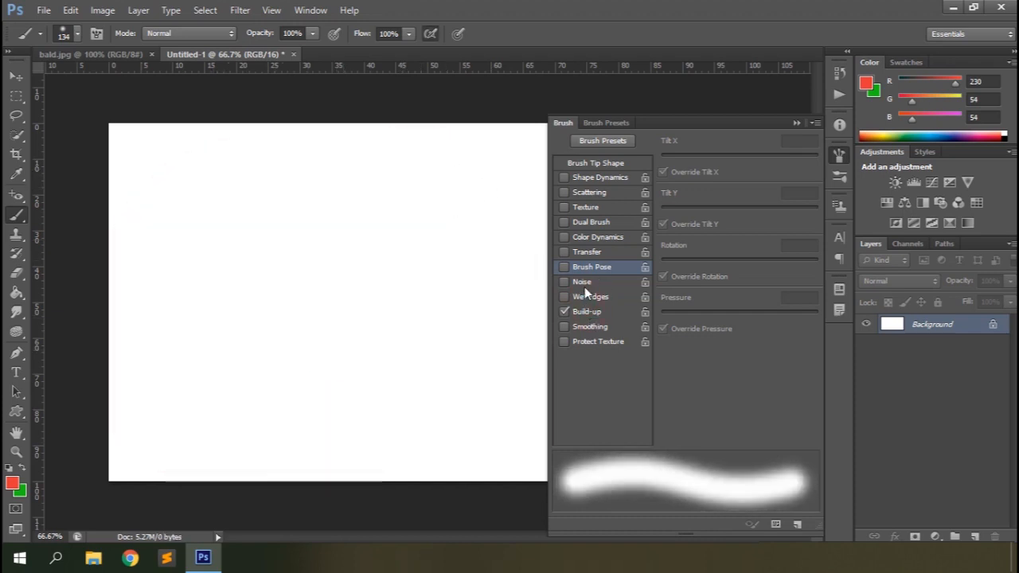
mouse_move(482, 229)
mouse_down()
mouse_move(281, 271)
mouse_move(427, 309)
mouse_move(168, 230)
mouse_move(231, 175)
mouse_up()
key(ctrl+z)
Replace Build-up with Smoothing, and paint a test stroke and undo it
click(565, 311)
click(595, 331)
mouse_move(485, 184)
mouse_down()
mouse_move(314, 191)
mouse_move(291, 243)
mouse_move(335, 313)
mouse_move(202, 291)
mouse_move(190, 361)
mouse_move(307, 388)
mouse_move(182, 444)
mouse_move(270, 455)
mouse_move(418, 423)
mouse_move(386, 377)
mouse_move(481, 268)
mouse_up()
key(ctrl+z)
Test Protect Texture together with Texture on an undone stroke, and leave only Protect Texture enabled, with Texture and Smoothing off
click(601, 343)
click(597, 210)
mouse_move(449, 213)
mouse_down()
mouse_move(309, 232)
mouse_move(368, 292)
mouse_move(198, 253)
mouse_move(482, 198)
mouse_move(279, 464)
mouse_move(247, 461)
mouse_up()
click(564, 342)
key(ctrl+z)
click(567, 328)
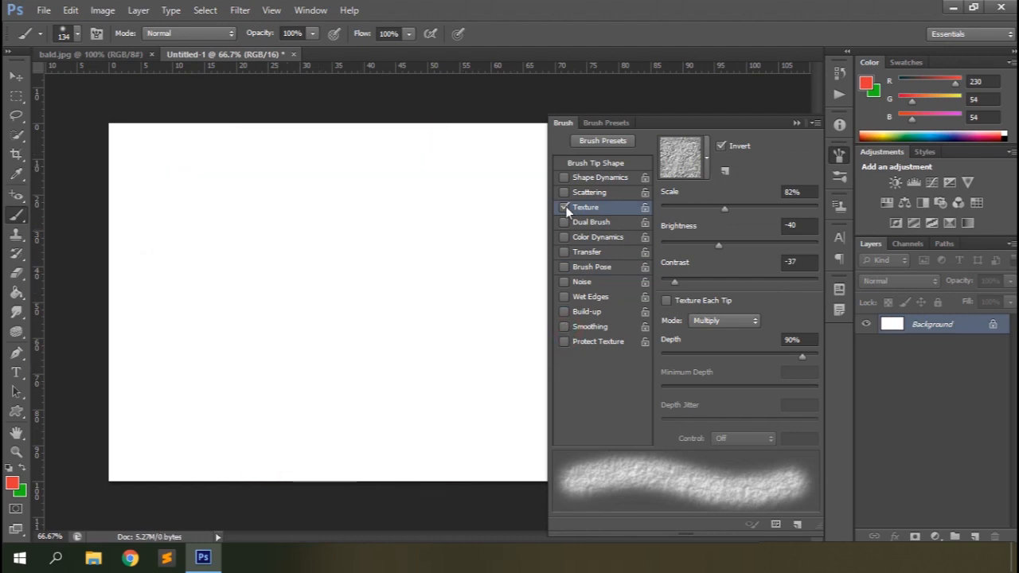
click(566, 207)
click(565, 341)
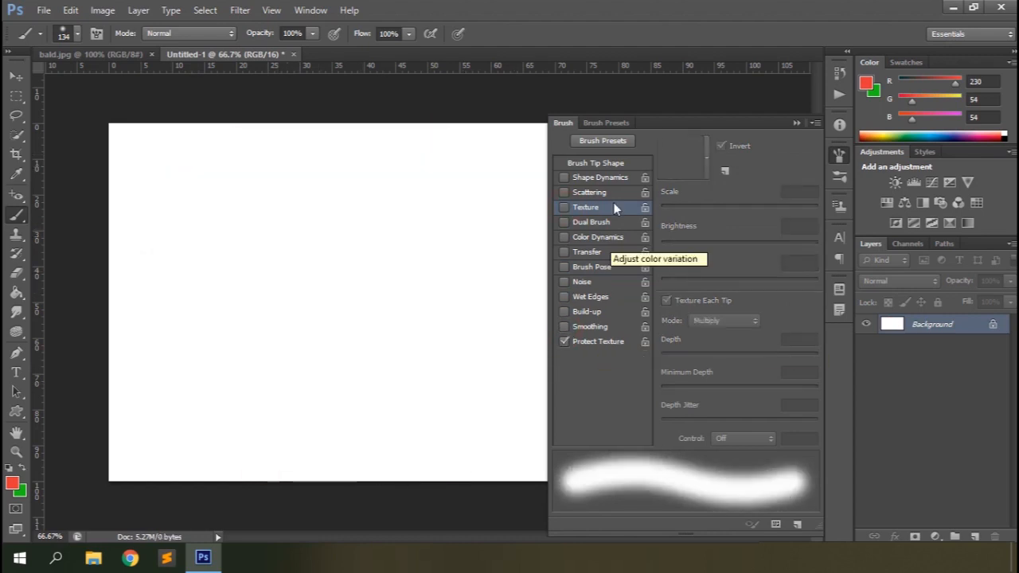
Paint overlapping red strokes across the canvas with the hard round preset and three different bristle brush presets
click(607, 123)
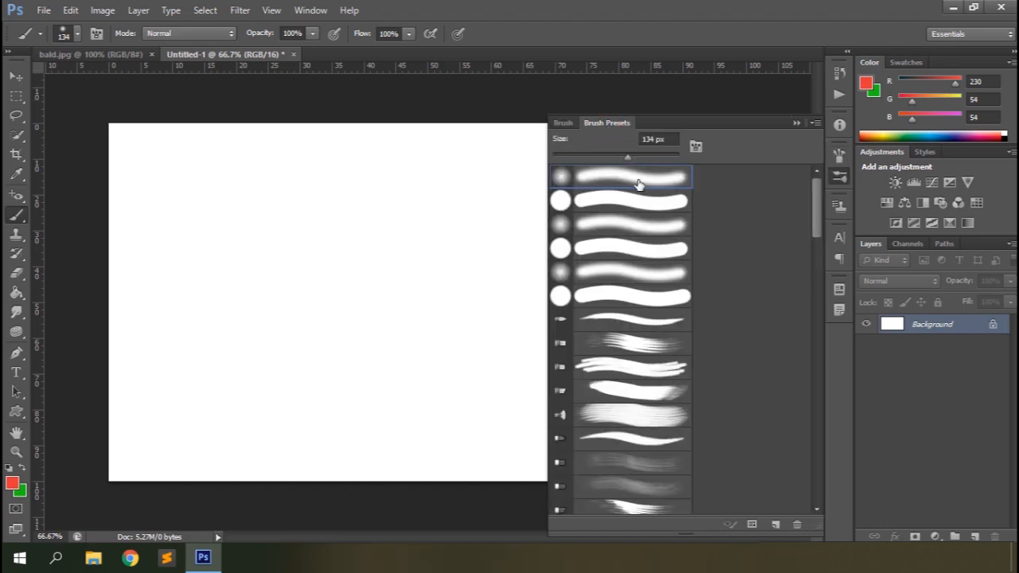
click(629, 200)
mouse_move(492, 221)
mouse_down()
mouse_move(443, 218)
mouse_move(195, 307)
mouse_up()
click(629, 343)
mouse_move(466, 283)
mouse_down()
mouse_move(275, 376)
mouse_move(144, 390)
mouse_up()
drag(466, 378, 274, 442)
click(629, 415)
mouse_move(467, 268)
mouse_down()
mouse_move(390, 224)
mouse_move(250, 257)
mouse_move(160, 311)
mouse_up()
click(625, 508)
mouse_move(500, 155)
mouse_down()
mouse_move(287, 163)
mouse_move(275, 319)
mouse_move(477, 402)
mouse_up()
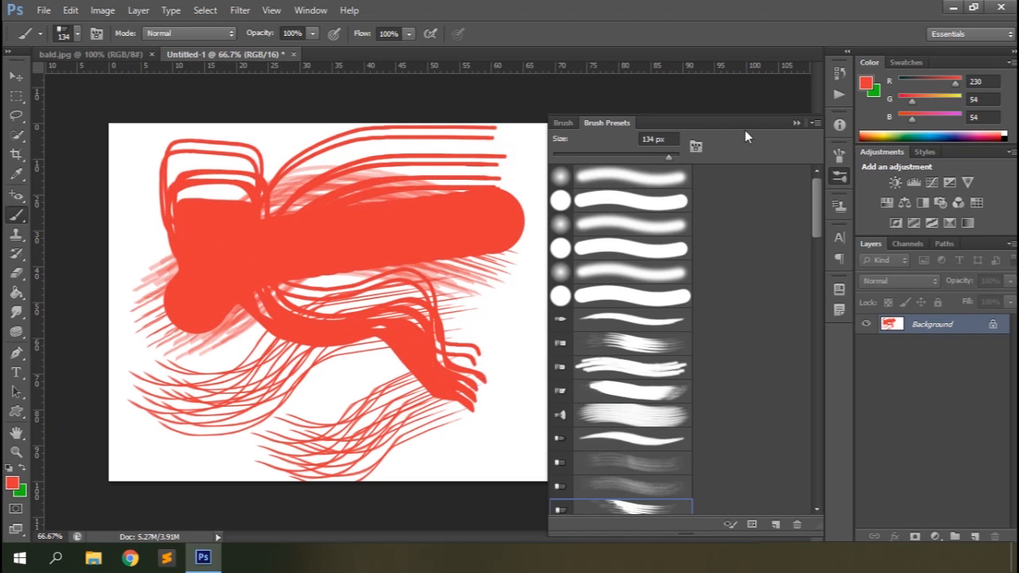
Choose the 112 px grass preset, paint a stroke and undo it, and show its Brush Tip Shape settings
scroll(719, 342, down, 10)
click(629, 309)
mouse_move(514, 439)
mouse_down()
mouse_move(291, 462)
mouse_move(239, 382)
mouse_up()
key(ctrl+z)
click(563, 124)
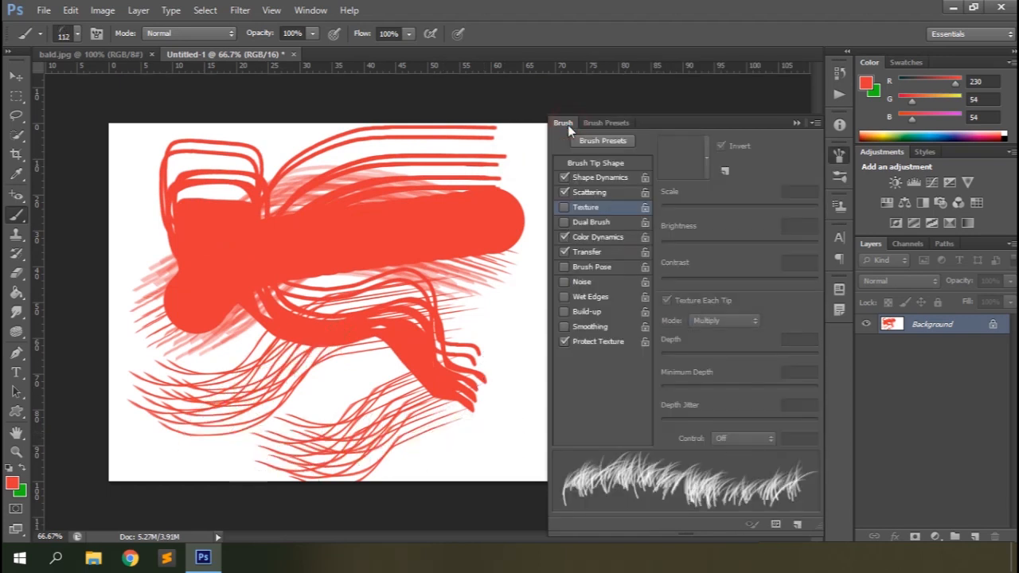
click(595, 163)
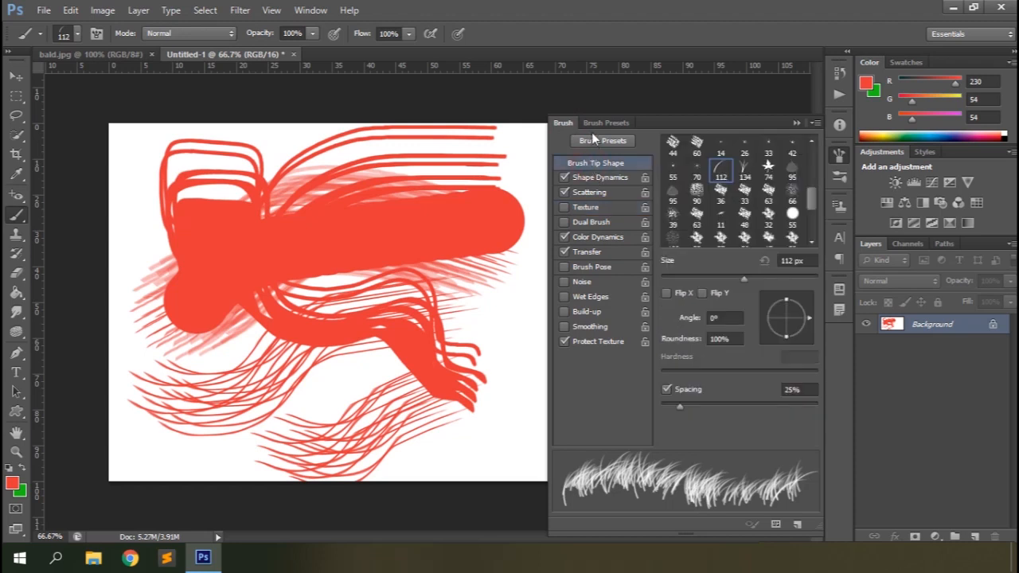
Collapse the brush settings and undo all the red preset strokes until the canvas is blank
click(795, 122)
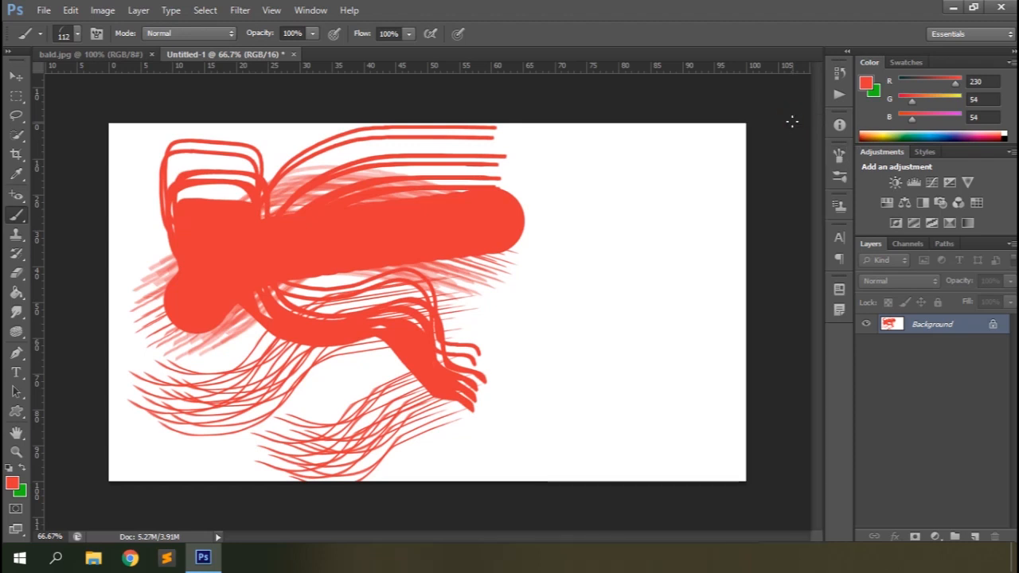
key(ctrl+alt+z)
key(ctrl+alt+z)
key(ctrl+alt+z)
key(ctrl+alt+z)
key(ctrl+alt+z)
key(ctrl+alt+z)
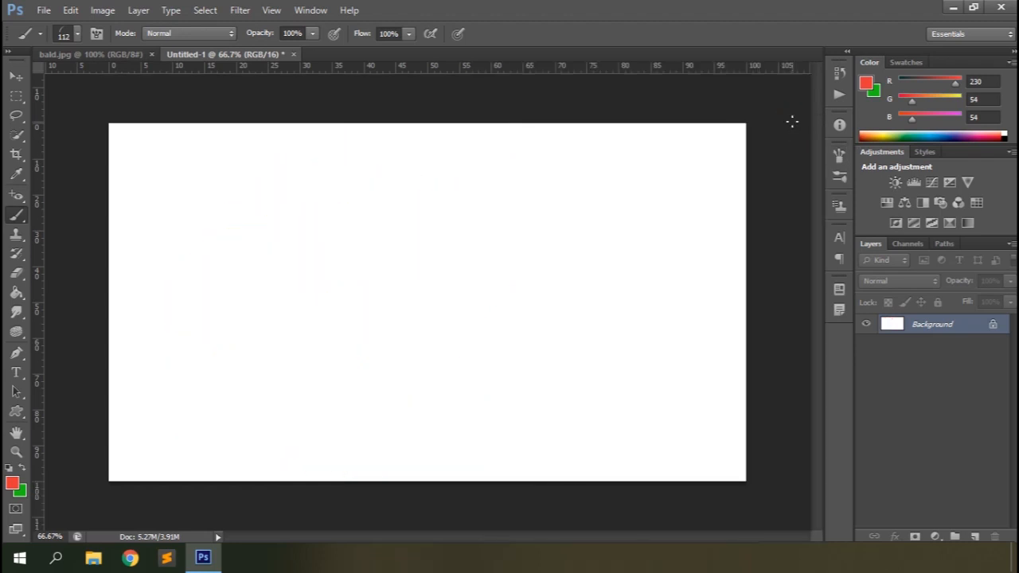
View the available brush blending modes and keep Normal
click(156, 33)
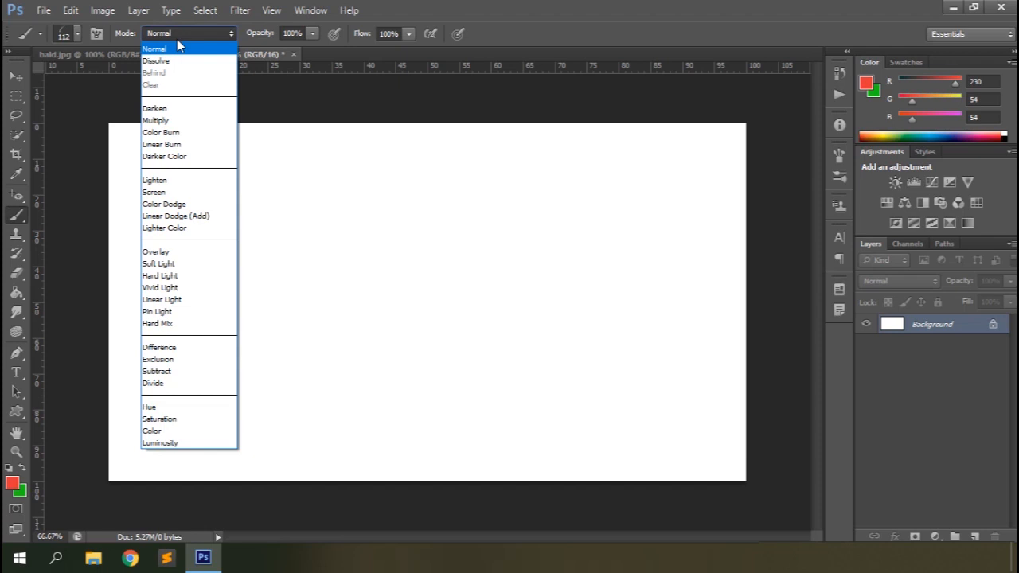
click(176, 39)
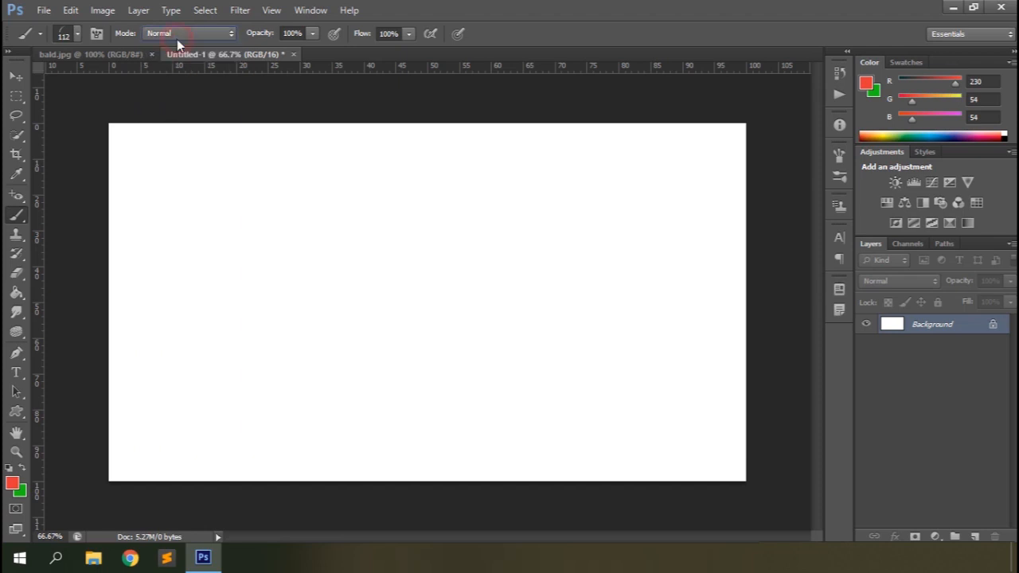
Switch to bald.jpg, choose the soft round brush preset at 112 px and 0% hardness, and add a new layer
click(109, 57)
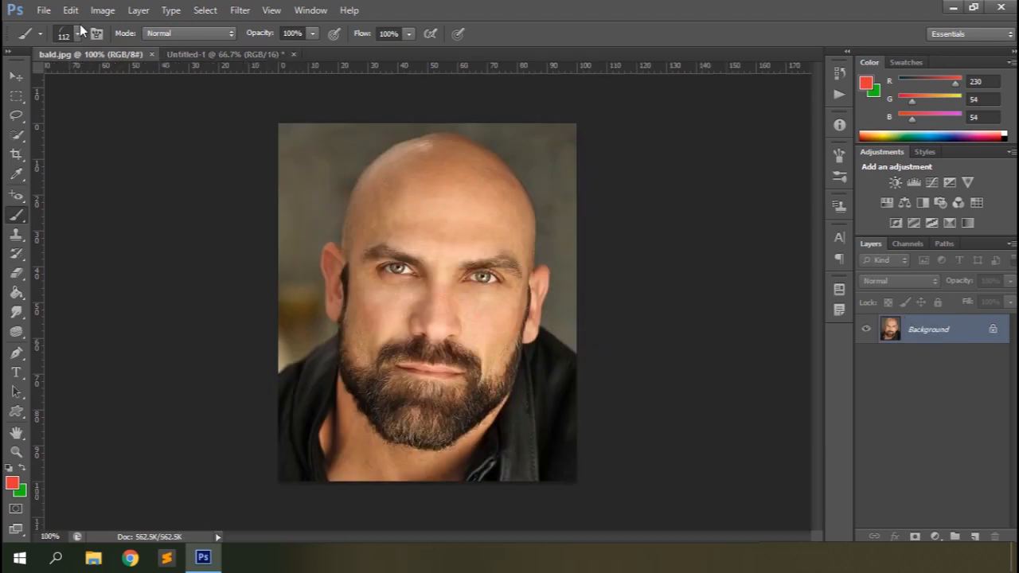
click(78, 33)
click(36, 156)
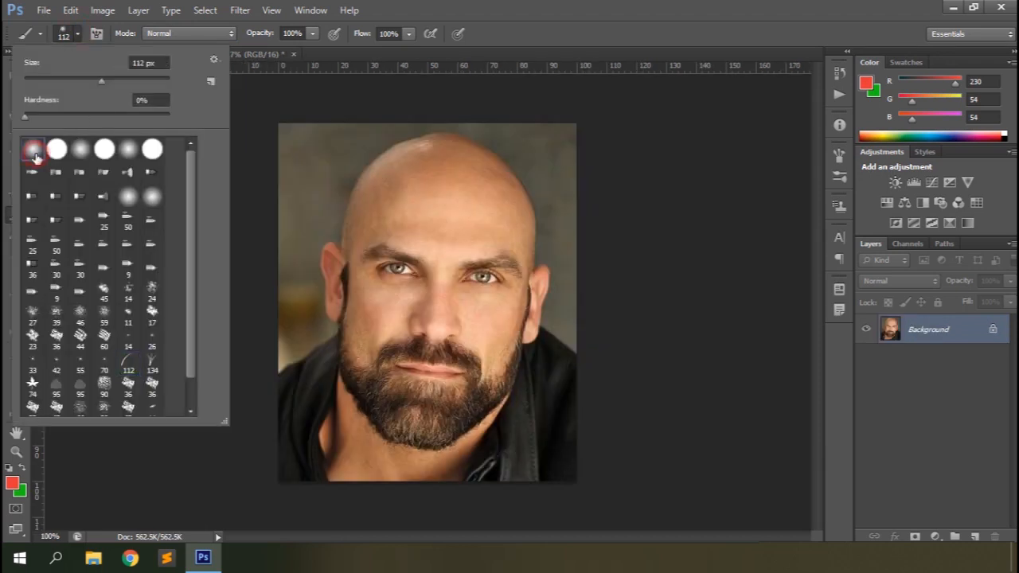
click(547, 6)
click(974, 537)
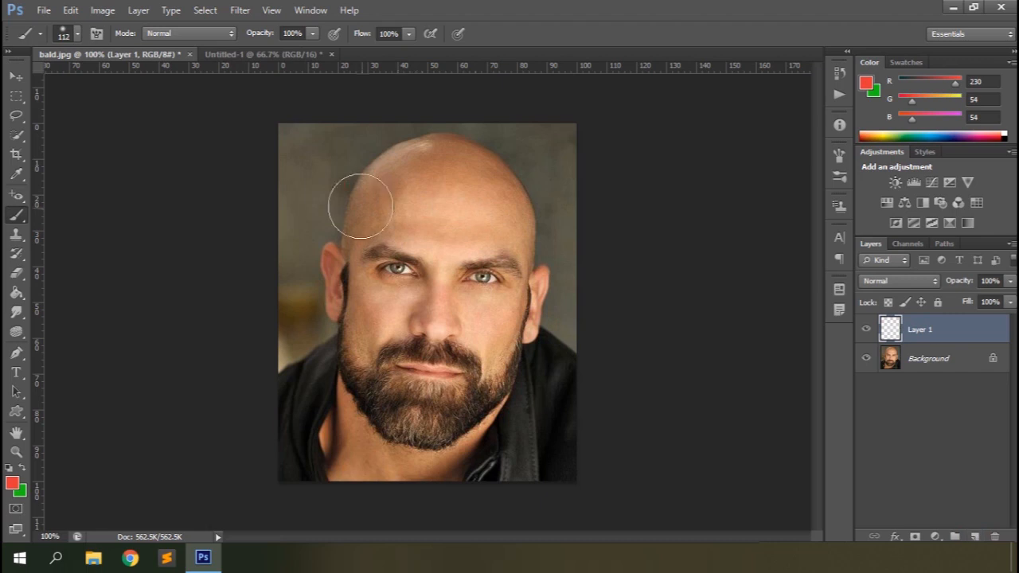
Test a red stroke across the bald head in Normal and Dissolve brush modes, undoing each stroke
mouse_move(346, 177)
mouse_down()
mouse_move(438, 184)
mouse_move(504, 204)
mouse_up()
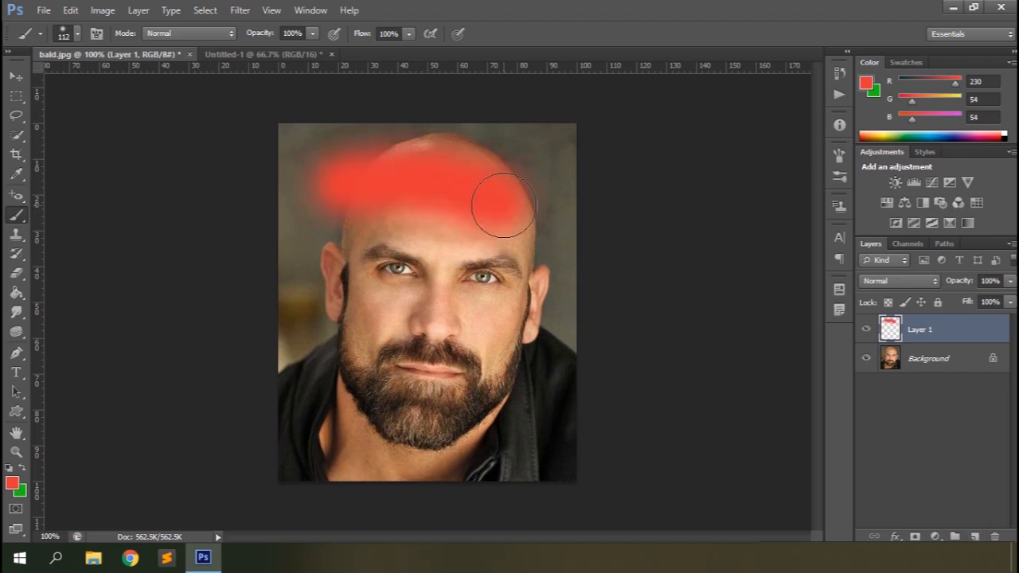
key(ctrl+z)
click(189, 32)
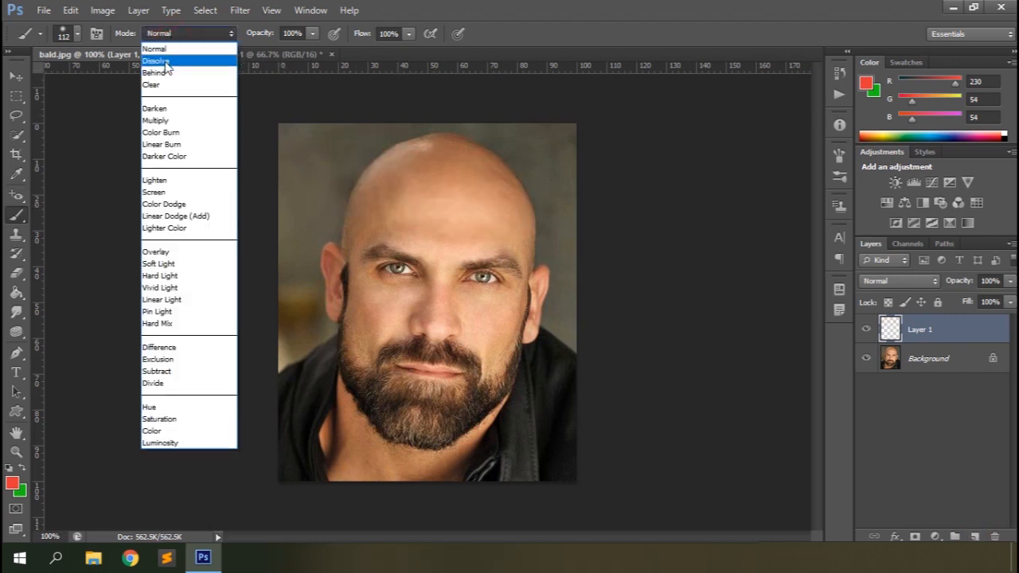
click(163, 61)
drag(368, 171, 478, 171)
key(ctrl+z)
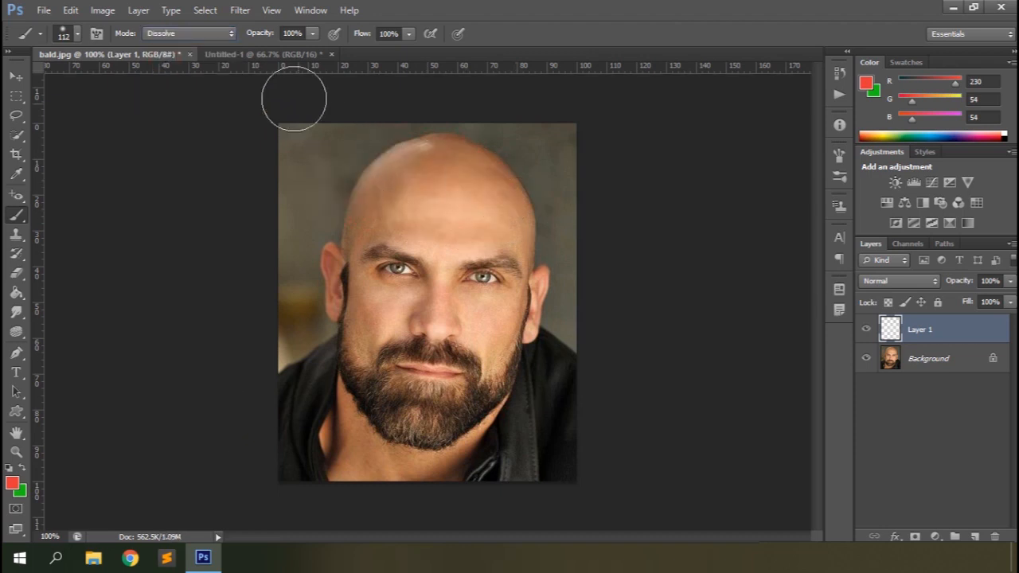
Set the brush mode to Normal and paint a soft red stroke across the top of the man's head on Layer 1
click(212, 33)
click(174, 50)
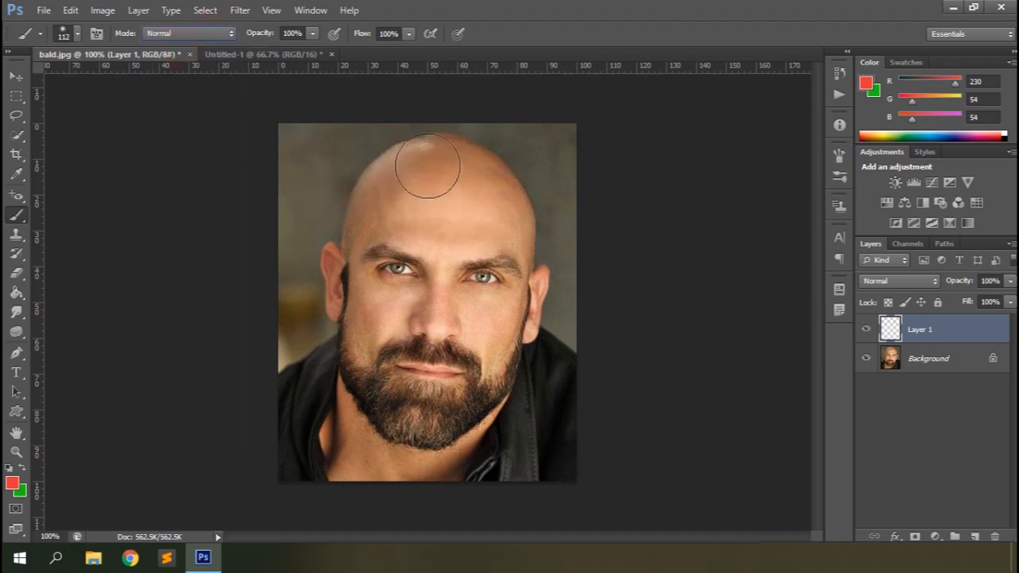
mouse_move(369, 178)
mouse_down()
mouse_move(469, 180)
mouse_move(505, 182)
mouse_up()
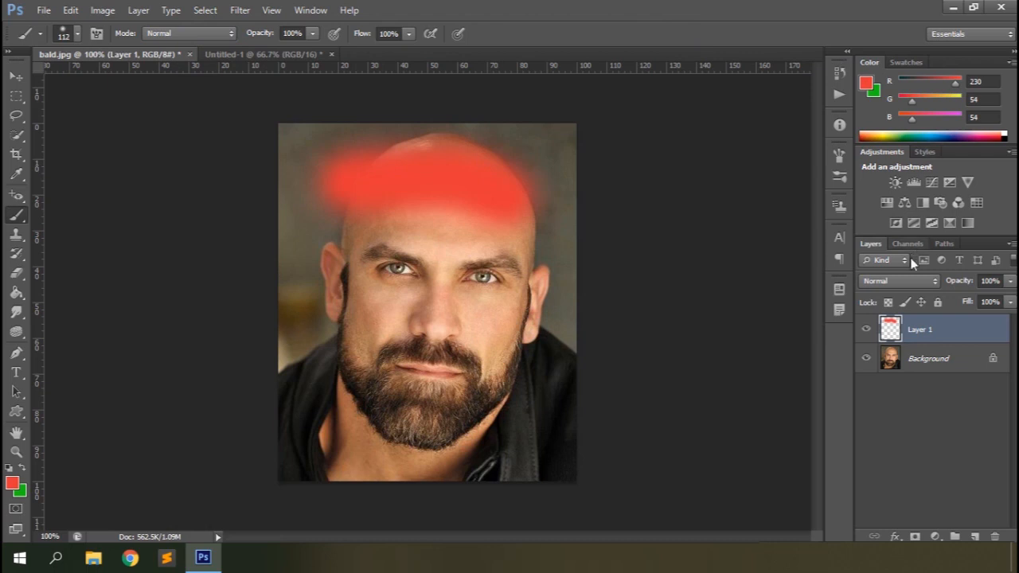
View the layer blending modes and set Layer 1 to Dissolve
click(910, 282)
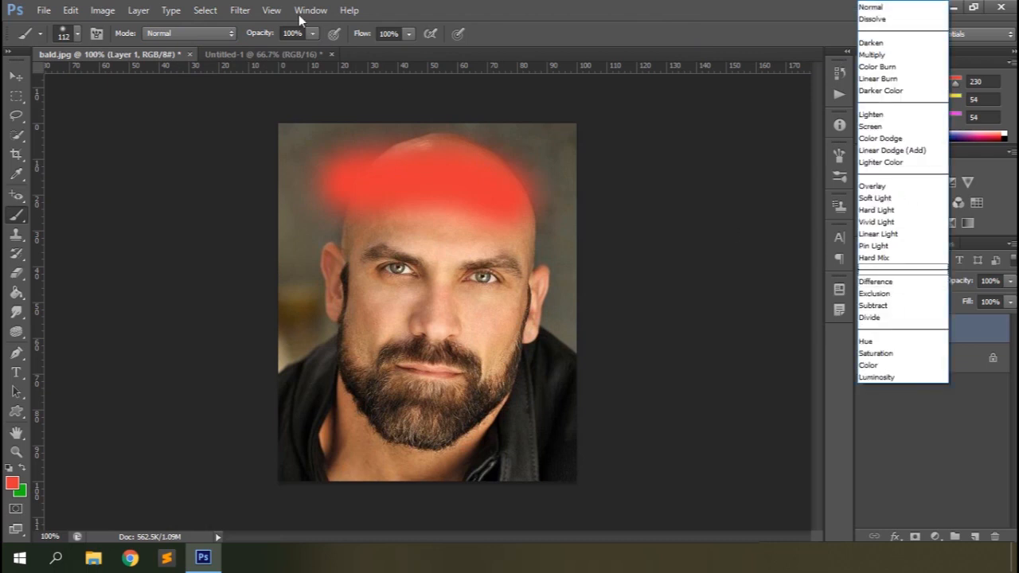
click(562, 5)
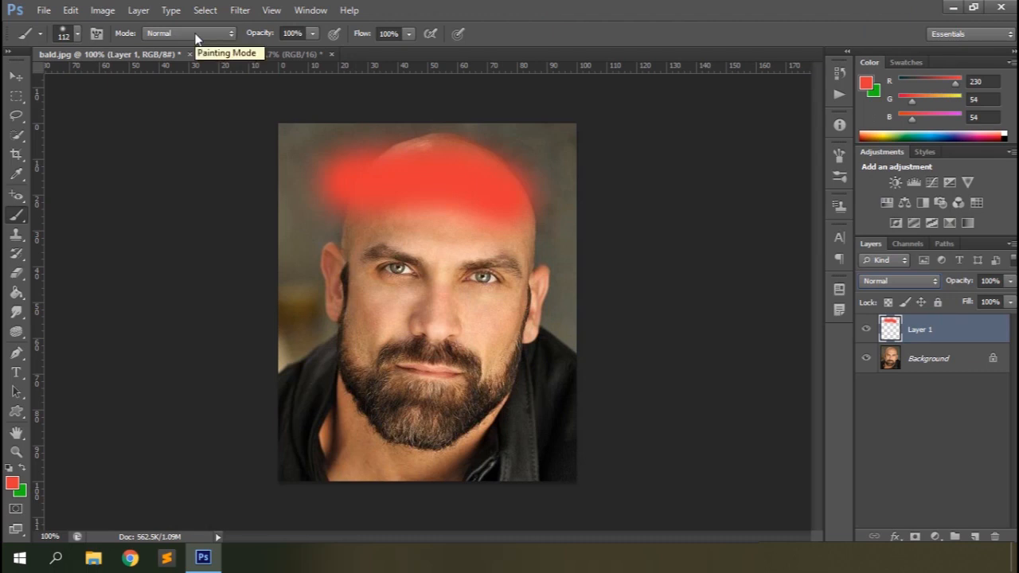
click(874, 280)
click(883, 15)
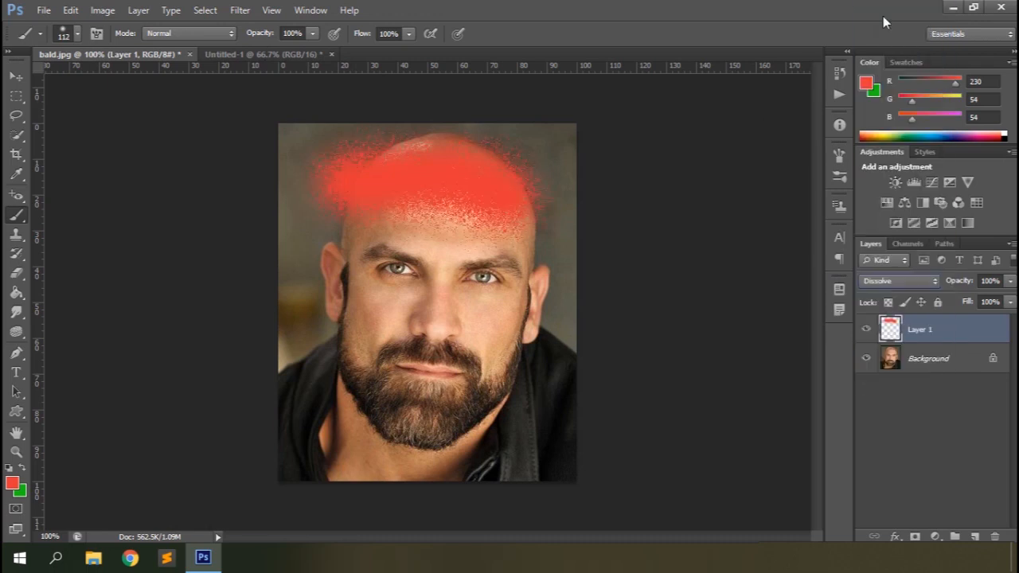
Preview the darkening blending modes on Layer 1, including Multiply, Linear Burn and Darker Color
key(Down)
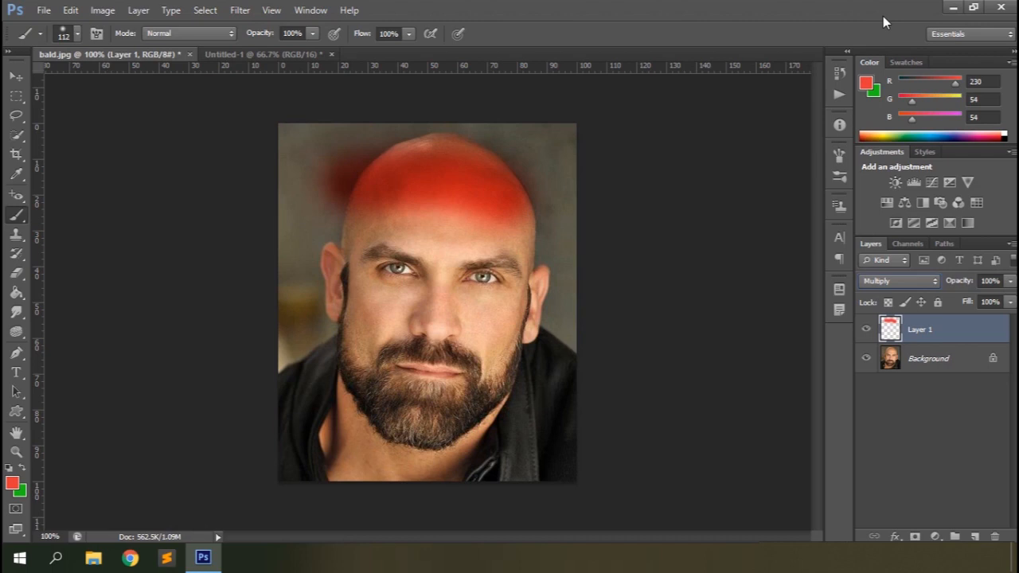
key(shift+plus)
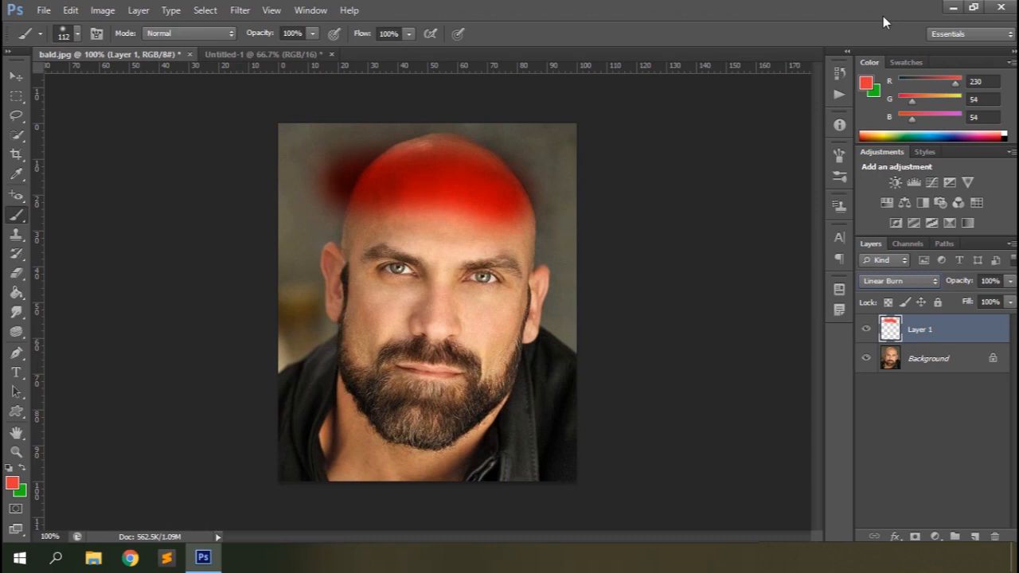
key(Down)
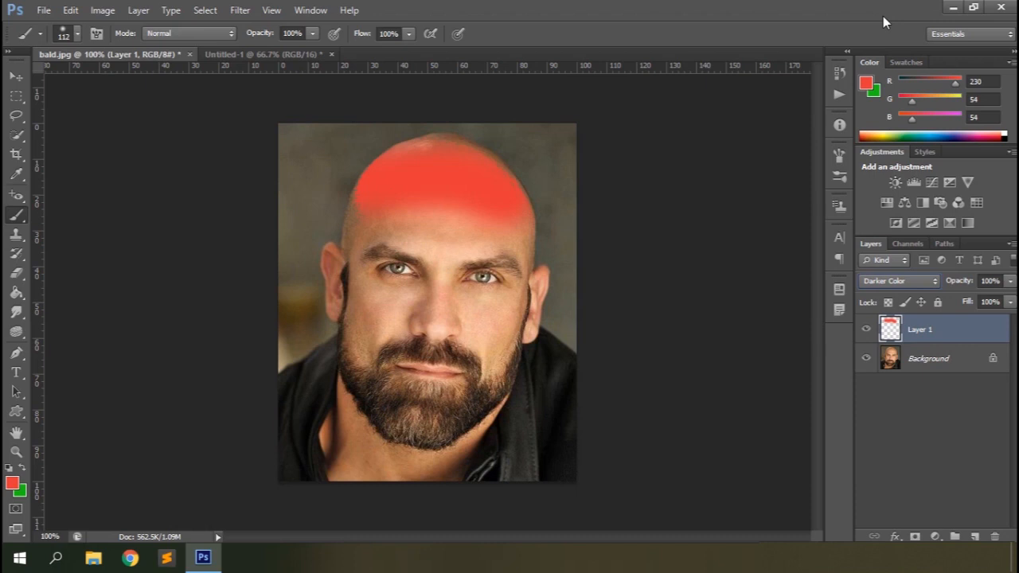
Preview Layer 1 in the Lighten, Screen, Color Dodge, Linear Dodge (Add) and Lighter Color blending modes
key(Down)
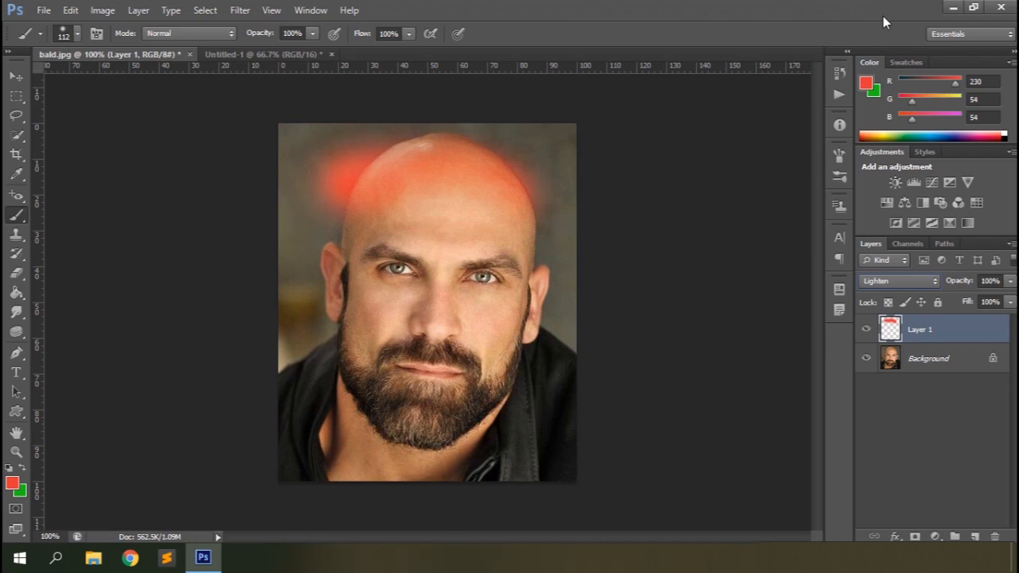
key(Down)
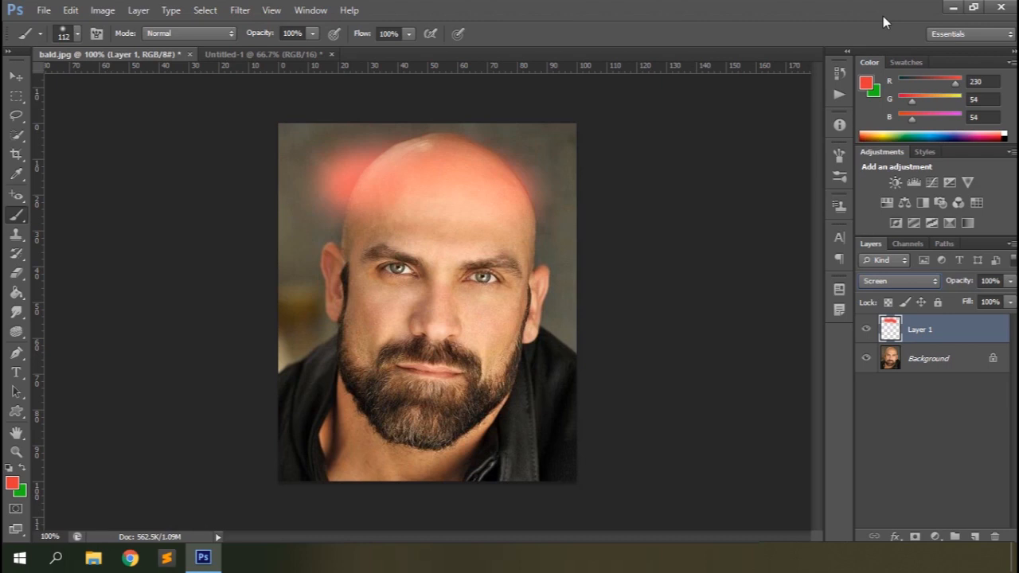
key(Down)
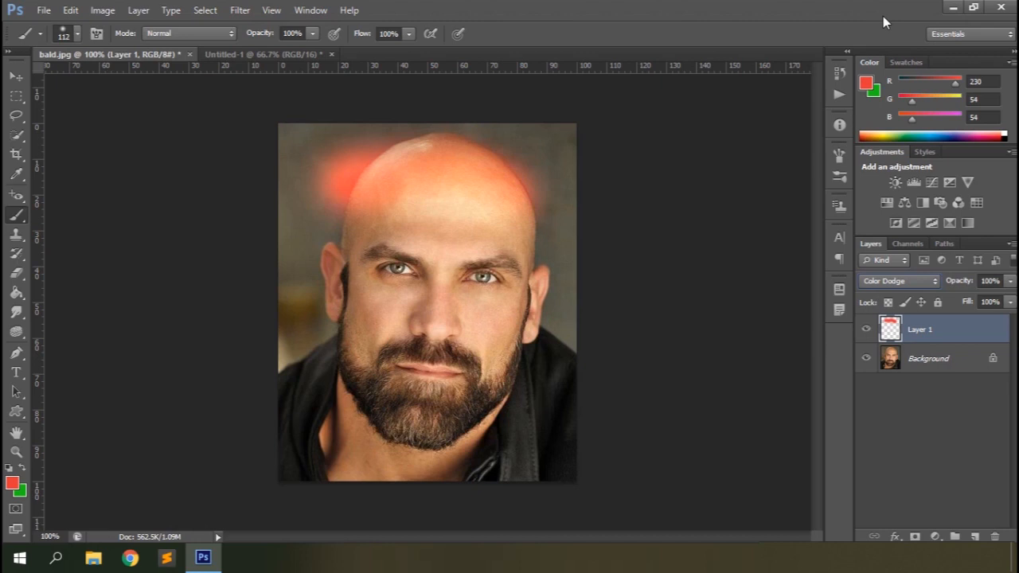
key(Down)
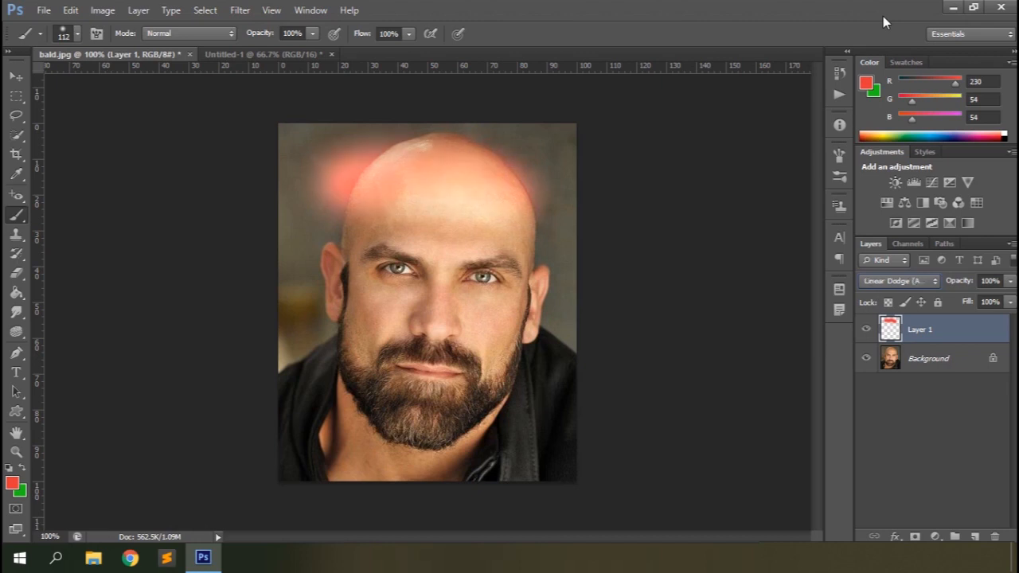
key(Down)
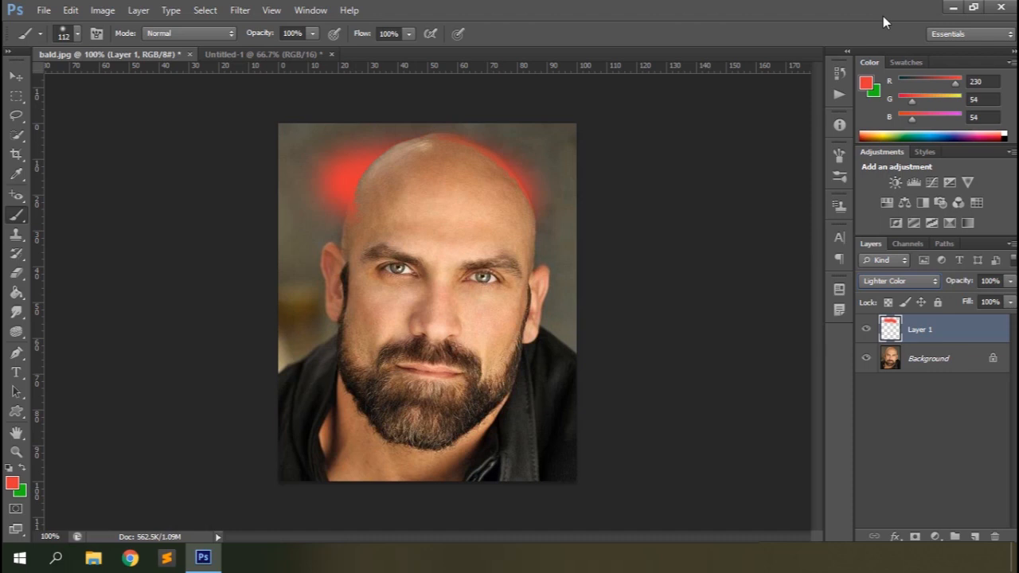
Preview Layer 1 in the Overlay, Soft Light, Hard Light, Vivid Light, Linear Light, Pin Light and Hard Mix blending modes
key(Down)
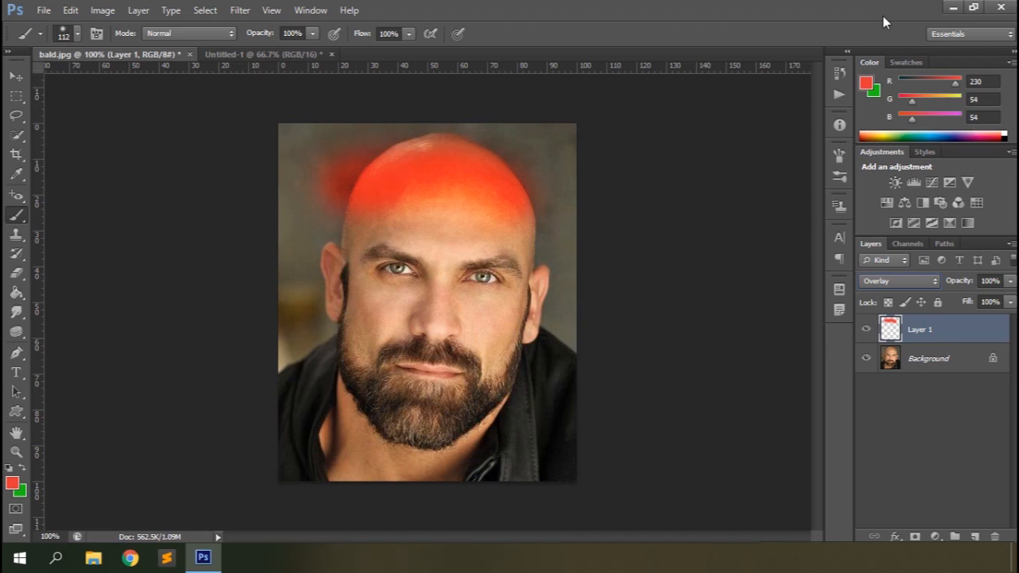
key(Down)
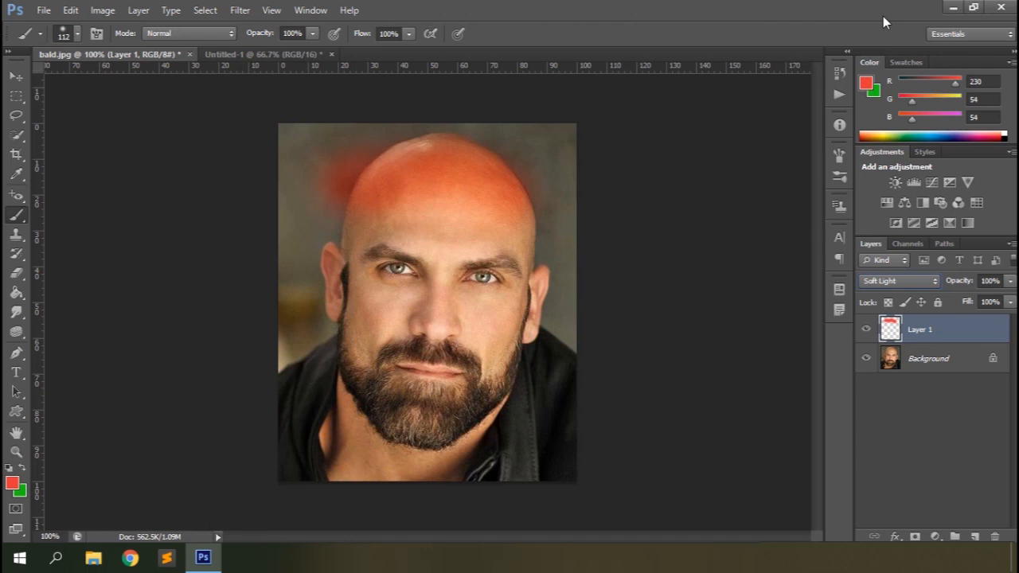
key(Down)
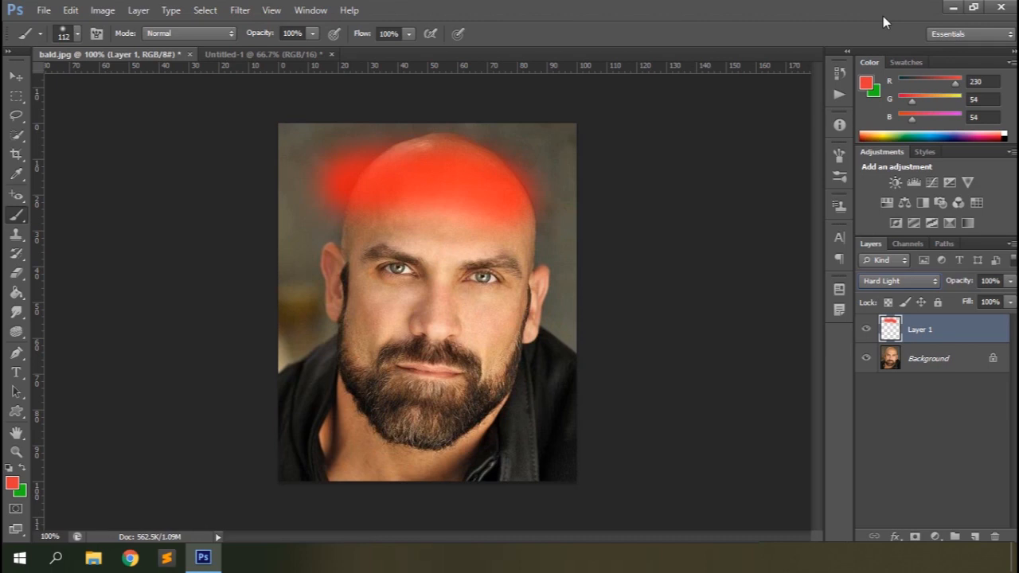
key(Down)
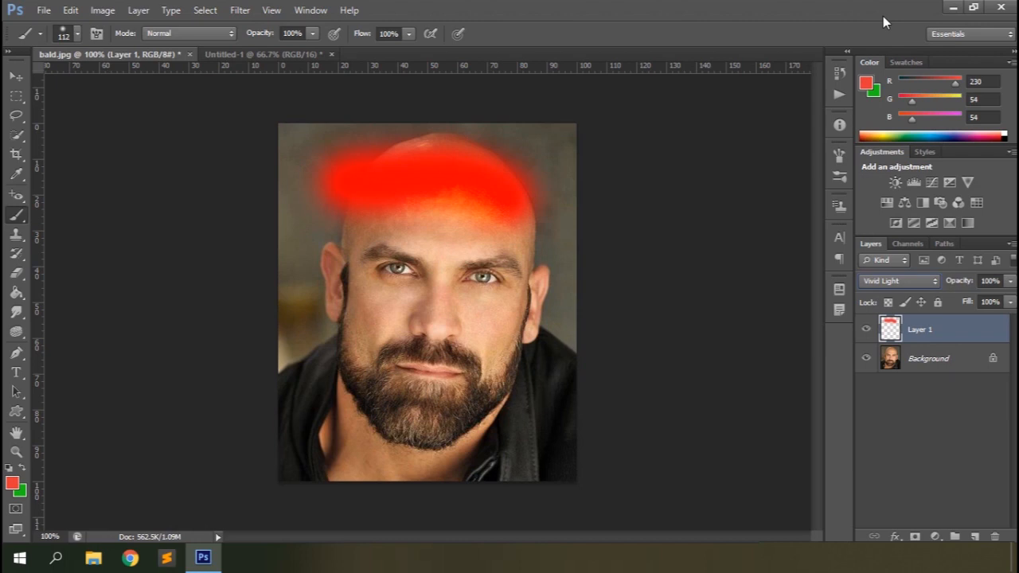
key(Down)
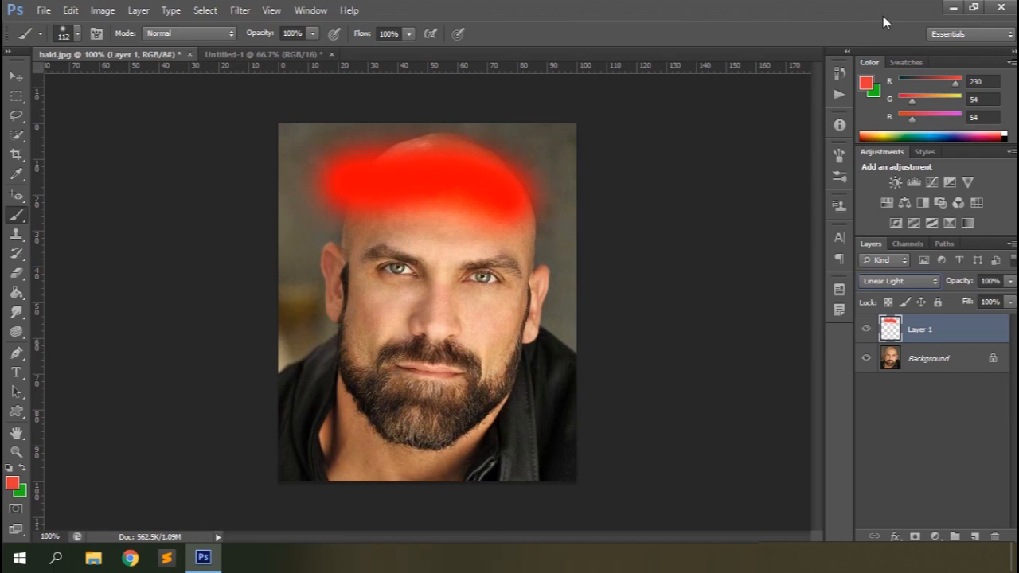
key(Down)
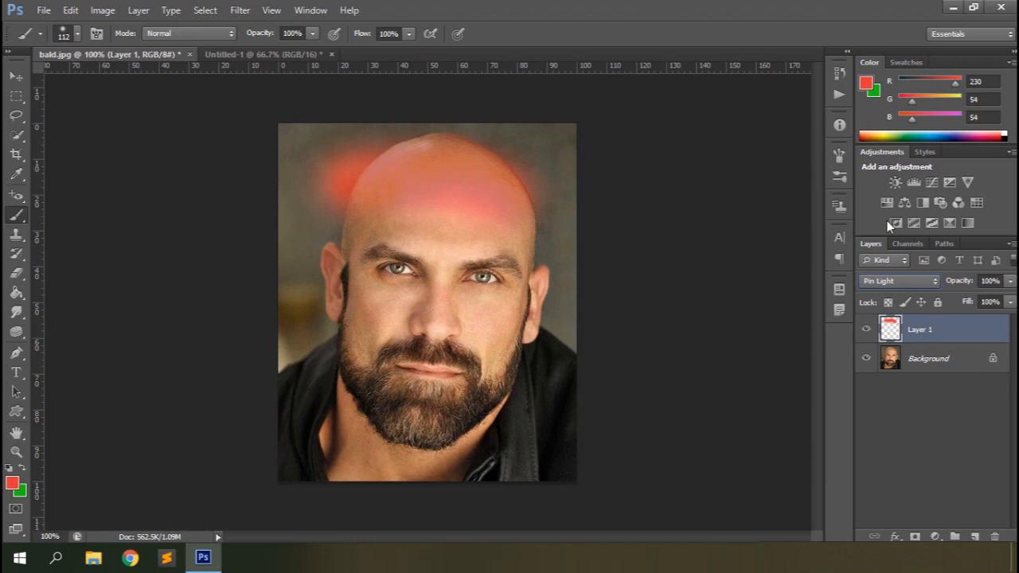
key(Down)
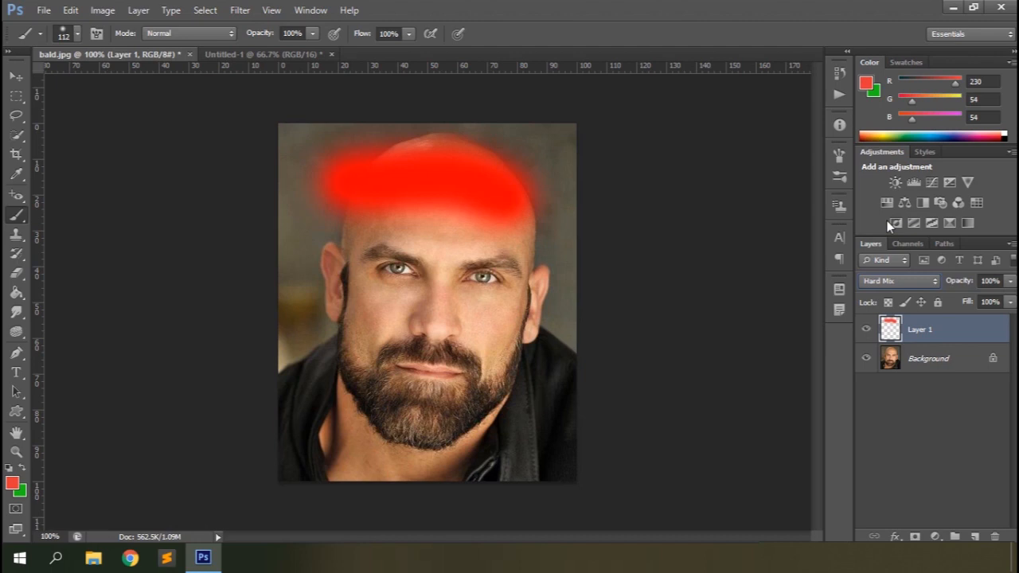
Preview Layer 1 in the Difference, Exclusion, Subtract and Divide blending modes
key(Down)
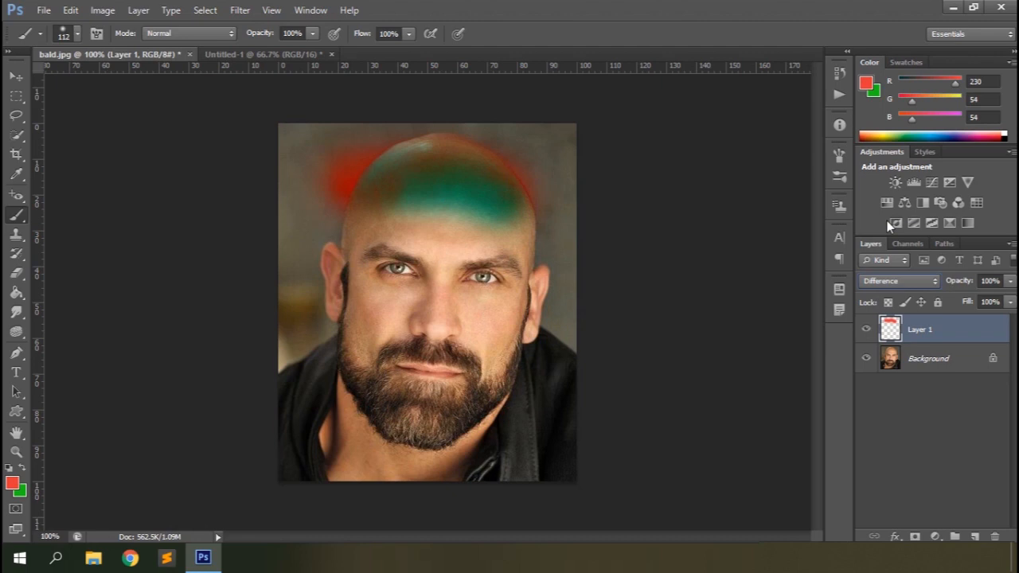
key(Down)
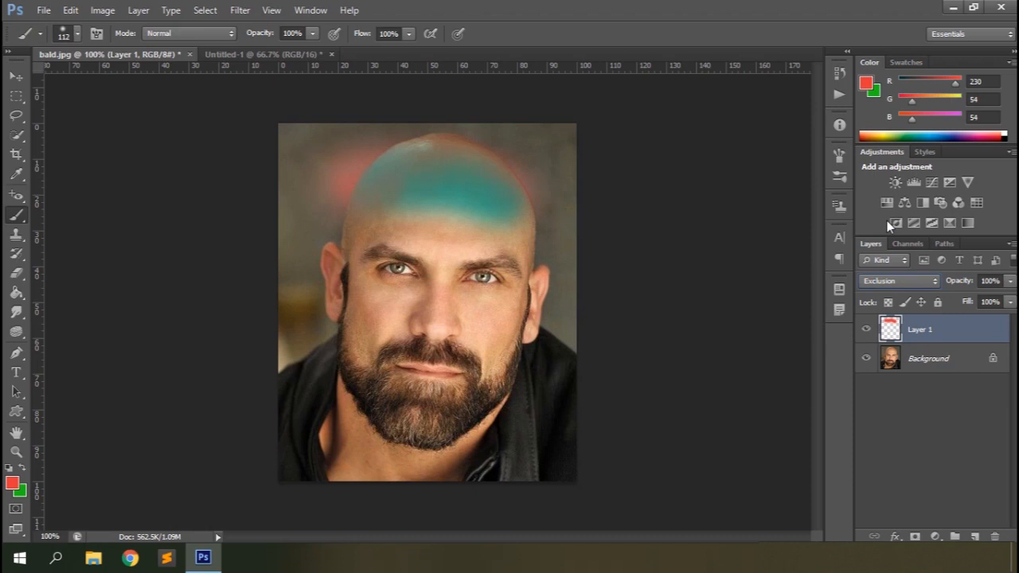
key(Down)
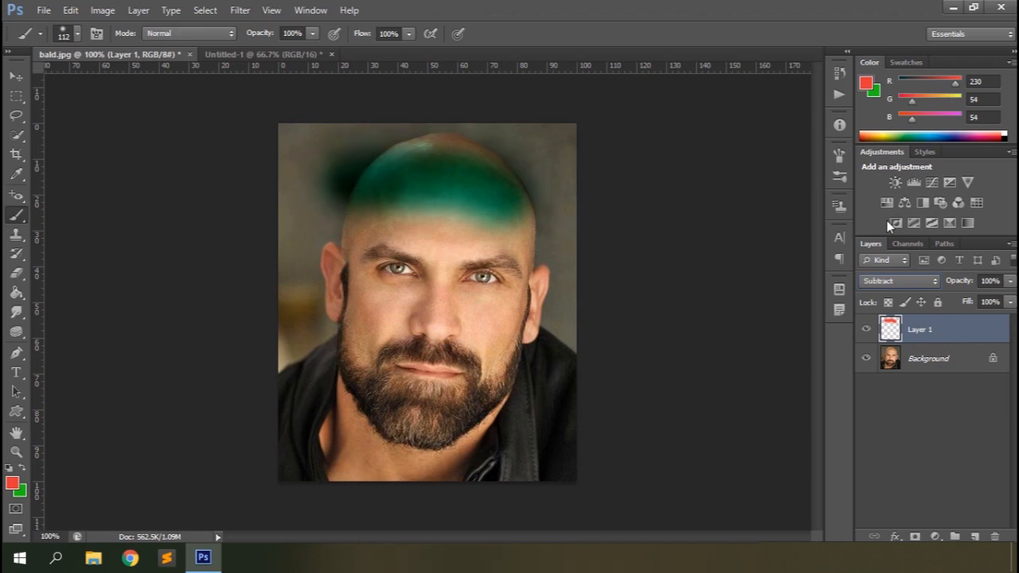
key(Down)
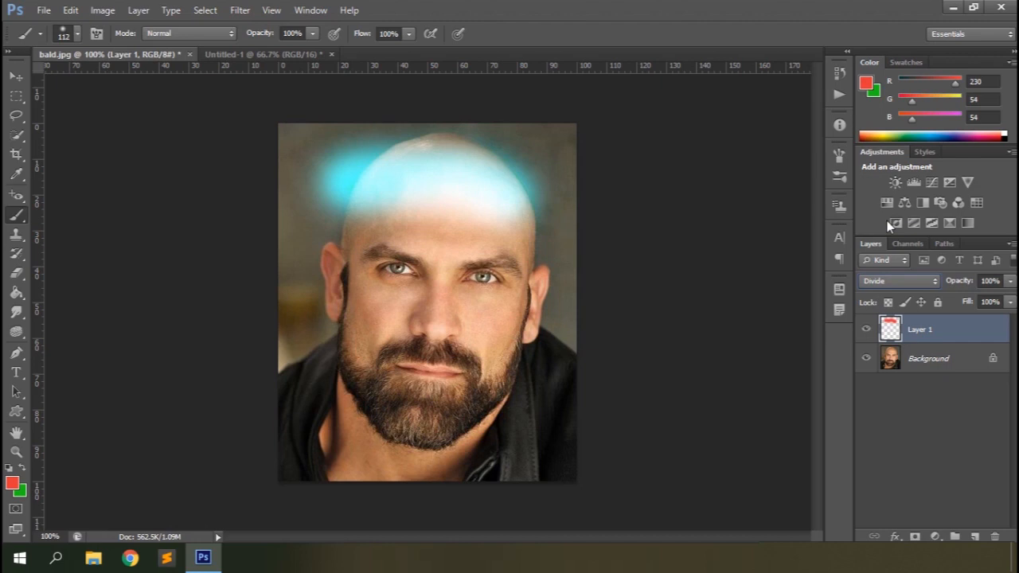
Preview Layer 1 in the Hue, Saturation, Color and Luminosity blending modes
key(Down)
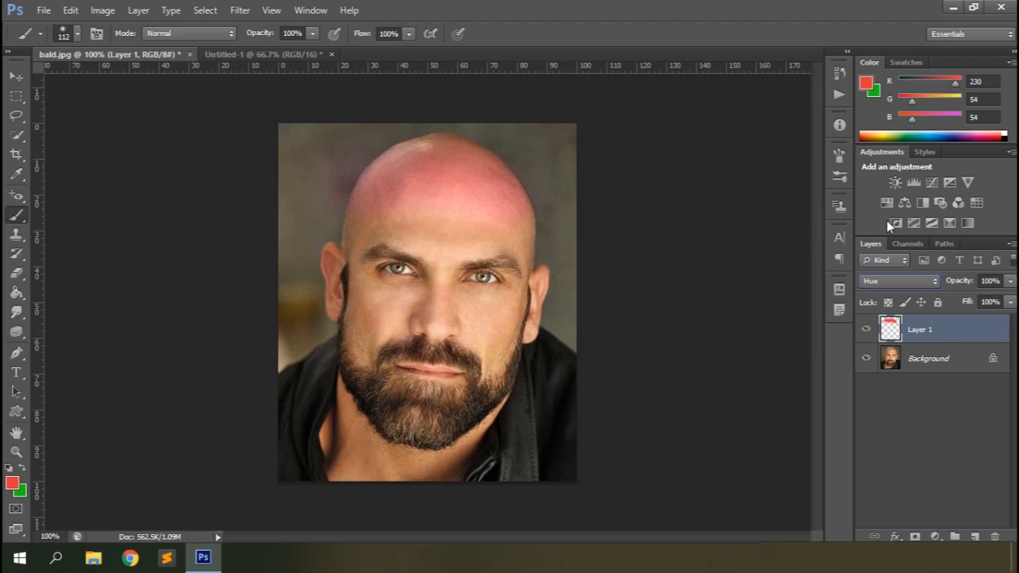
key(Down)
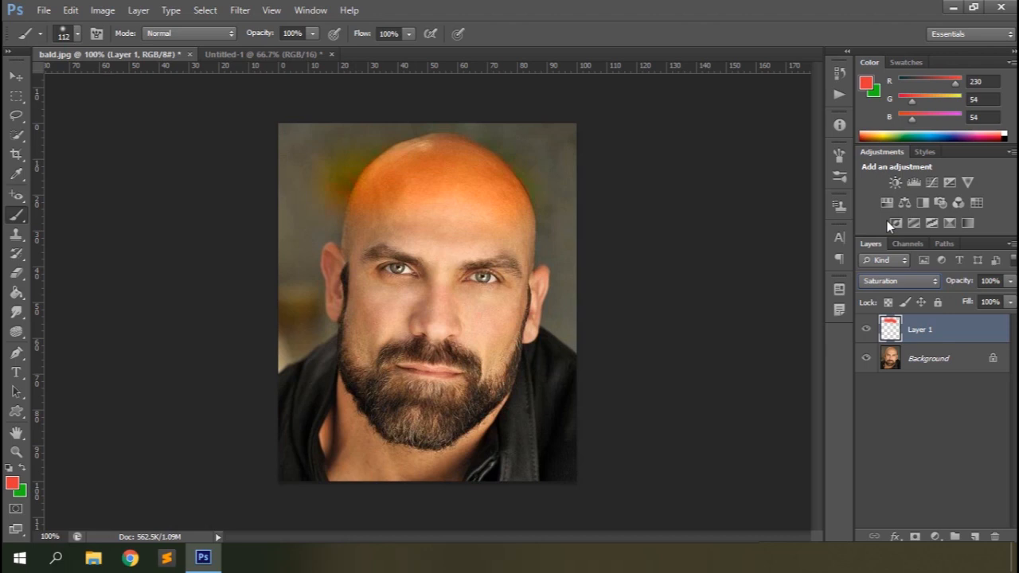
key(Down)
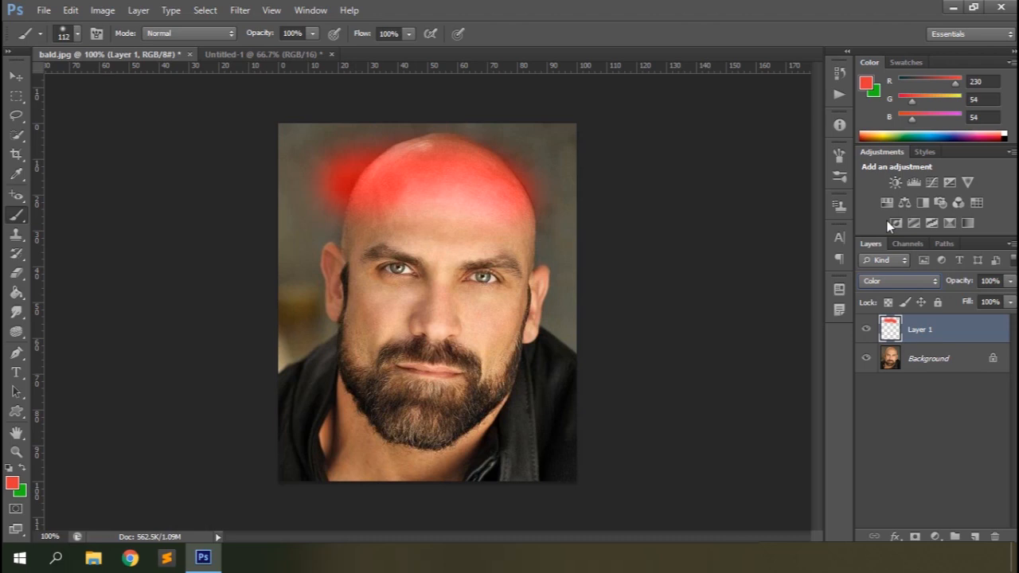
key(Down)
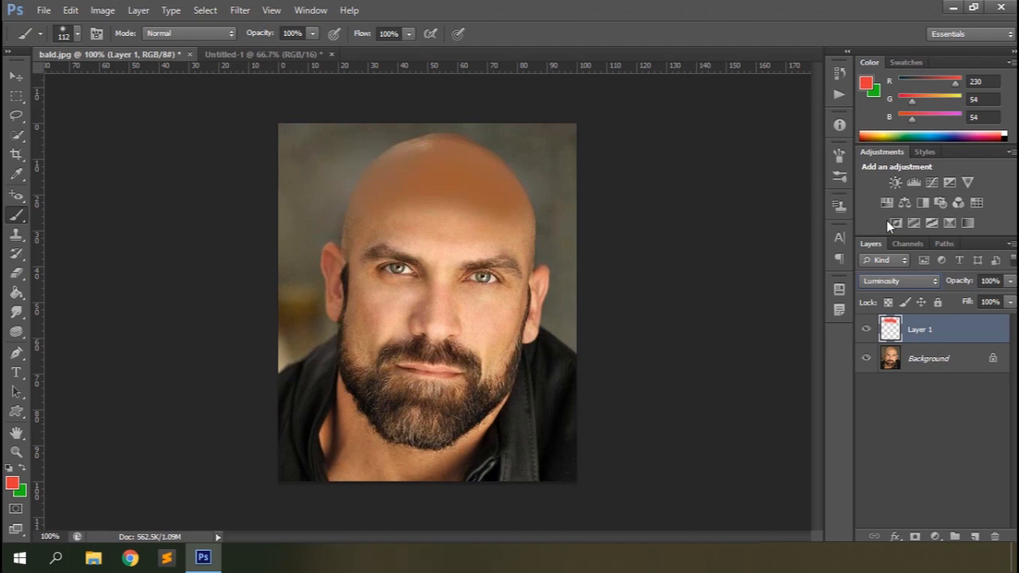
Cycle Layer 1's blending mode backward through the whole list from Luminosity to Normal
key(Up)
key(Up)
key(Up)
key(Up)
key(Up)
key(Up)
key(Up)
key(Up)
key(Up)
key(Up)
key(Up)
key(Up)
key(Up)
key(Up)
key(Up)
key(Up)
key(Up)
key(Up)
key(Up)
key(Up)
key(Up)
key(Up)
key(Up)
key(Up)
key(Up)
key(Up)
Delete Layer 1 from bald.jpg and switch back to the blank Untitled-1 document
mouse_move(948, 336)
mouse_down()
mouse_move(963, 513)
mouse_move(994, 537)
mouse_up()
click(205, 56)
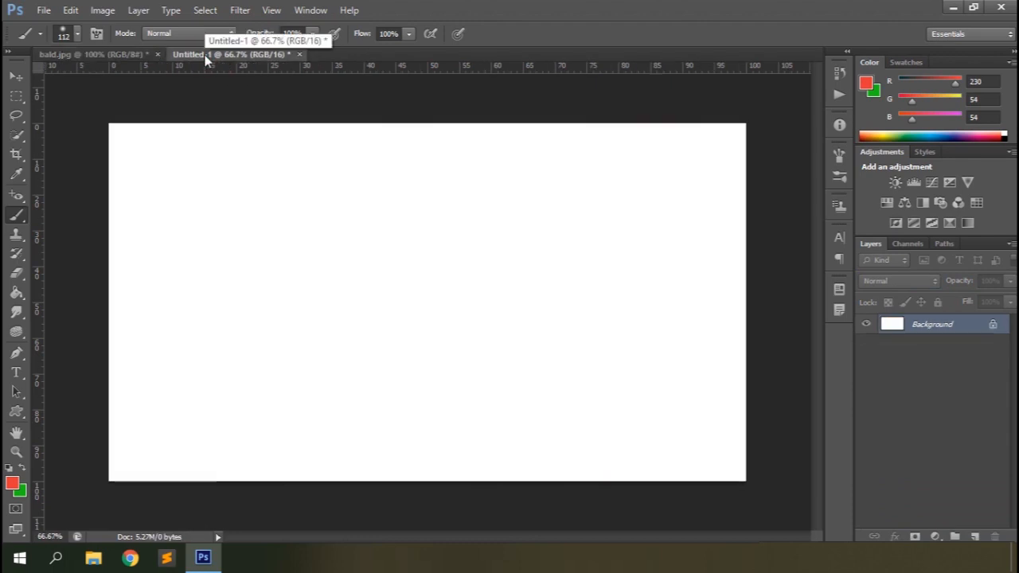
Set the brush opacity to 43% and paint several overlapping red strokes across the canvas
drag(257, 32, 217, 36)
mouse_move(223, 247)
mouse_down()
mouse_move(510, 220)
mouse_move(594, 244)
mouse_move(235, 402)
mouse_move(557, 412)
mouse_up()
mouse_move(289, 143)
mouse_down()
mouse_move(335, 245)
mouse_move(211, 332)
mouse_up()
mouse_move(382, 154)
mouse_down()
mouse_move(478, 167)
mouse_move(430, 164)
mouse_move(443, 170)
mouse_move(508, 165)
mouse_move(441, 171)
mouse_move(467, 159)
mouse_move(447, 160)
mouse_move(598, 175)
mouse_move(533, 142)
mouse_move(450, 163)
mouse_move(573, 161)
mouse_move(495, 179)
mouse_move(566, 164)
mouse_move(491, 167)
mouse_move(576, 160)
mouse_move(642, 172)
mouse_move(508, 153)
mouse_move(589, 175)
mouse_move(630, 170)
mouse_up()
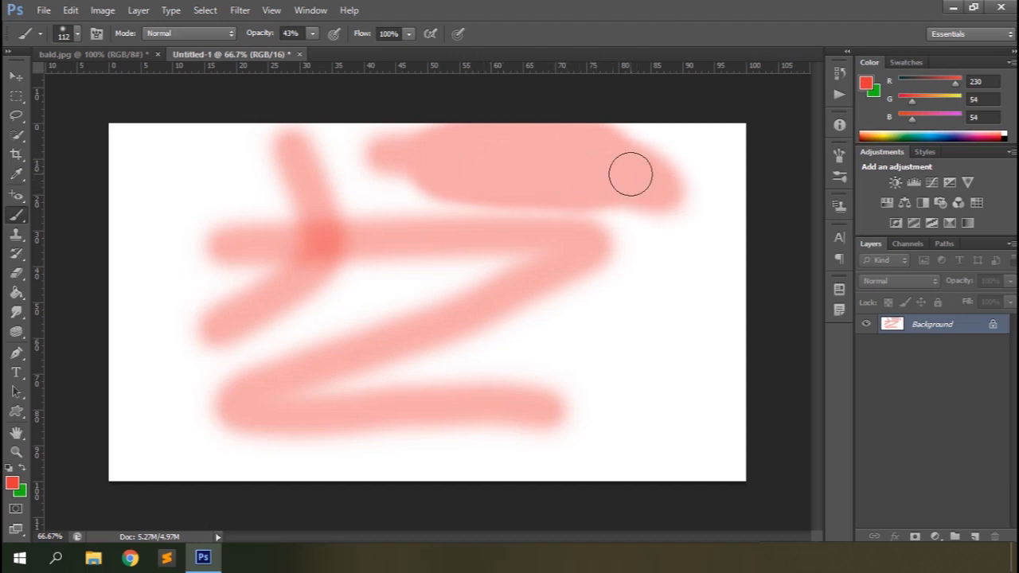
mouse_move(677, 343)
mouse_down()
mouse_move(607, 358)
mouse_move(463, 299)
mouse_move(341, 300)
mouse_up()
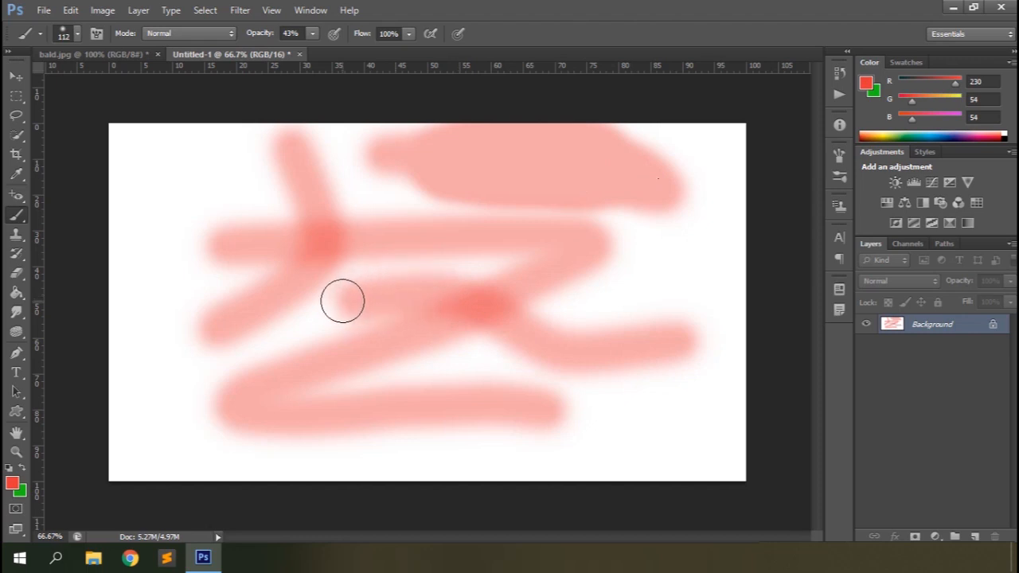
mouse_move(705, 242)
mouse_down()
mouse_move(539, 346)
mouse_move(493, 421)
mouse_up()
Undo all the semi-transparent red strokes to clear the canvas
key(ctrl+z)
key(ctrl+alt+z)
key(ctrl+alt+z)
key(ctrl+alt+z)
key(ctrl+alt+z)
key(ctrl+alt+z)
key(ctrl+alt+z)
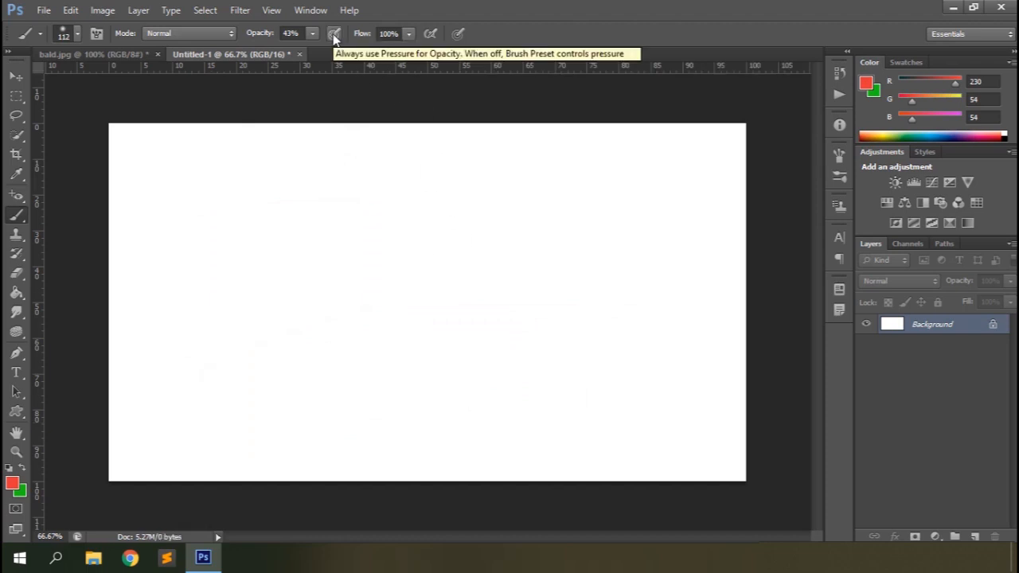
Restore the brush opacity to 100%, paint a trial stroke and undo it
mouse_move(252, 35)
mouse_down()
mouse_move(358, 39)
mouse_move(329, 37)
mouse_up()
mouse_move(611, 219)
mouse_down()
mouse_move(538, 212)
mouse_move(386, 237)
mouse_move(220, 315)
mouse_move(247, 348)
mouse_move(450, 325)
mouse_move(524, 383)
mouse_move(441, 435)
mouse_move(413, 424)
mouse_move(451, 432)
mouse_move(484, 419)
mouse_move(501, 397)
mouse_move(504, 359)
mouse_move(438, 334)
mouse_move(253, 345)
mouse_move(263, 300)
mouse_move(448, 256)
mouse_move(558, 243)
mouse_move(590, 223)
mouse_move(368, 226)
mouse_move(467, 162)
mouse_move(310, 188)
mouse_move(436, 204)
mouse_move(463, 232)
mouse_move(541, 213)
mouse_move(612, 300)
mouse_move(481, 288)
mouse_move(621, 368)
mouse_move(619, 409)
mouse_move(418, 358)
mouse_move(504, 312)
mouse_move(478, 337)
mouse_up()
key(ctrl+z)
Try a stroke with airbrush build-up at 50% flow, undo it, and restore 100% flow with the airbrush effect off
click(430, 33)
mouse_move(571, 159)
mouse_down()
mouse_move(503, 182)
mouse_move(440, 240)
mouse_move(516, 224)
mouse_move(488, 325)
mouse_move(315, 289)
mouse_move(293, 371)
mouse_move(224, 270)
mouse_move(390, 195)
mouse_move(398, 172)
mouse_move(462, 179)
mouse_up()
key(ctrl+z)
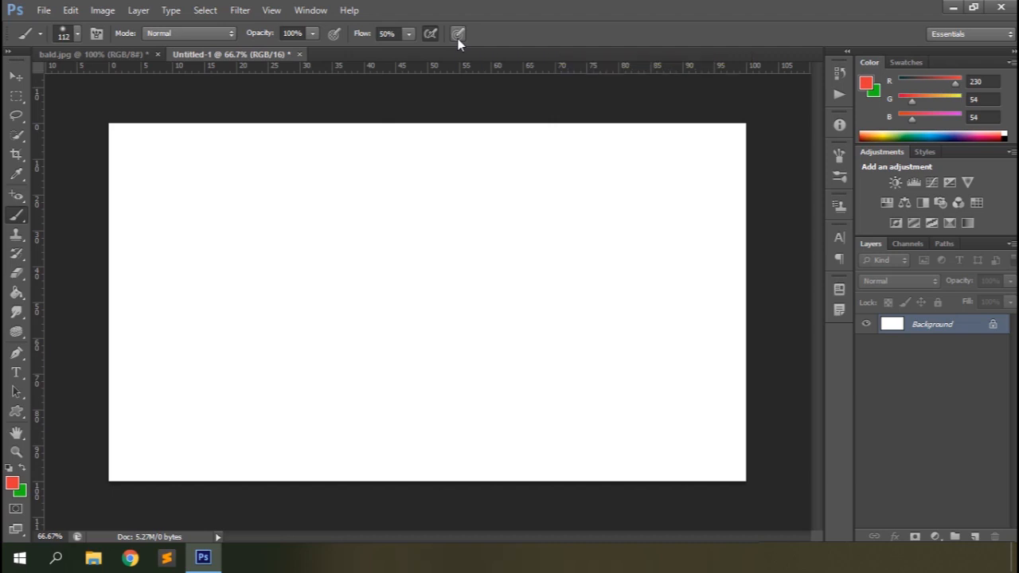
drag(358, 32, 444, 39)
click(436, 34)
Choose the 74 px maple leaf brush and paint two trails of scattered leaves on the canvas
click(78, 36)
scroll(99, 255, down, 3)
click(33, 354)
mouse_move(675, 208)
mouse_down()
mouse_move(504, 221)
mouse_move(370, 334)
mouse_up()
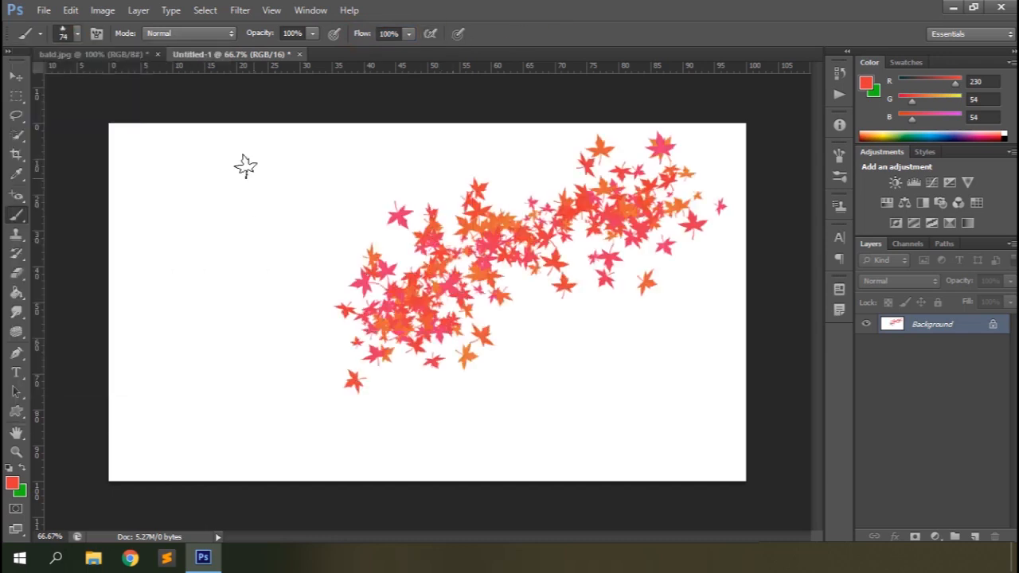
mouse_move(262, 227)
mouse_down()
mouse_move(216, 346)
mouse_move(262, 360)
mouse_up()
Append the 20 Hair Brushes set to the current brush presets
click(77, 33)
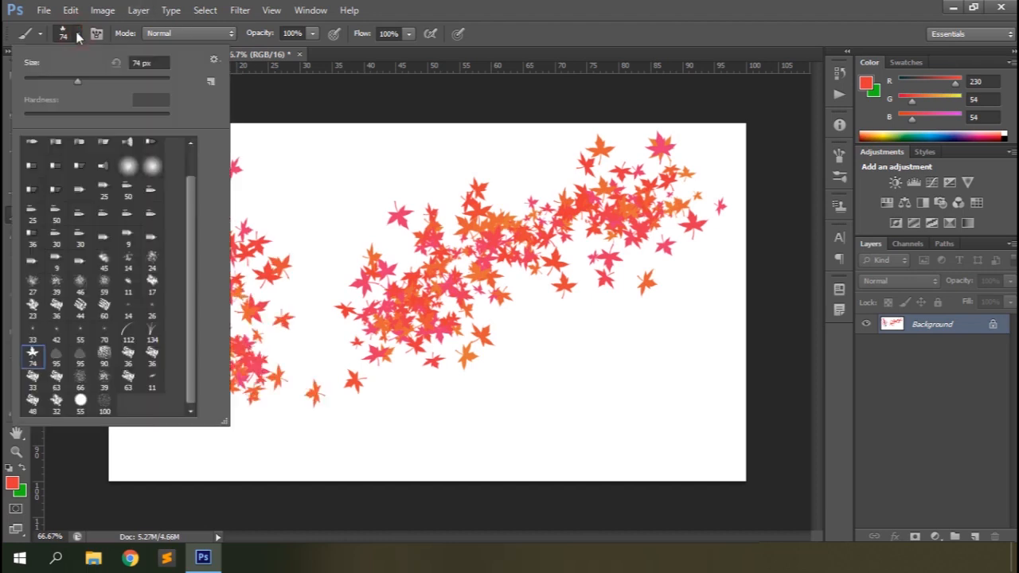
click(212, 59)
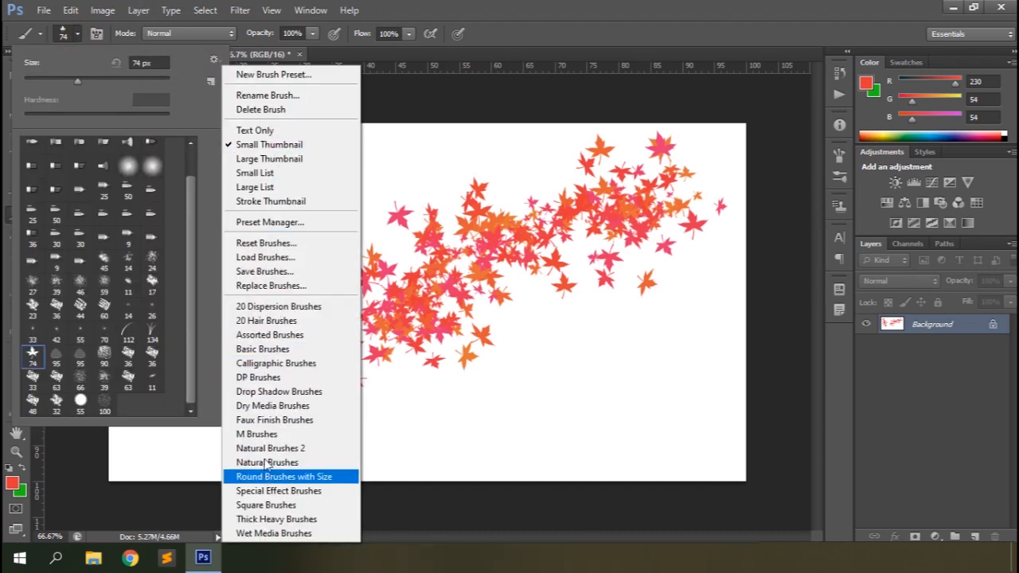
click(275, 321)
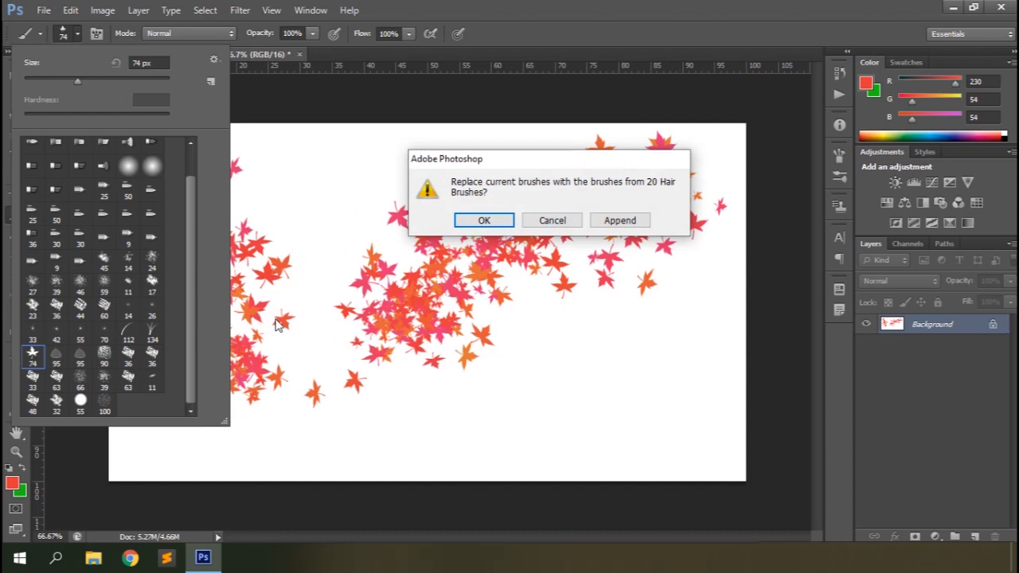
click(612, 223)
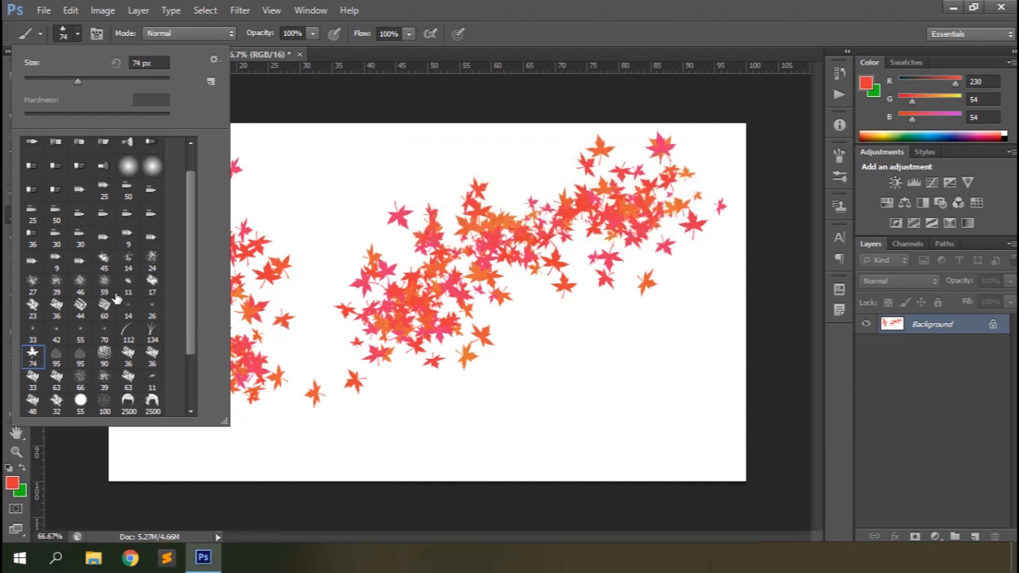
Choose a swept hair brush from the appended set, reduce it to 200 px and stamp it in red below the leaves
scroll(117, 298, down, 3)
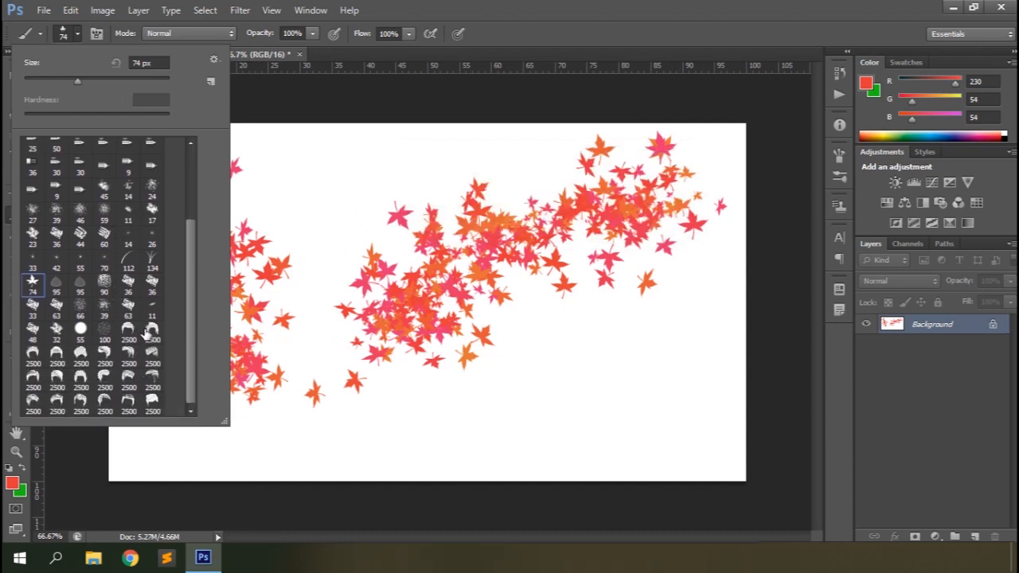
click(128, 376)
click(632, 391)
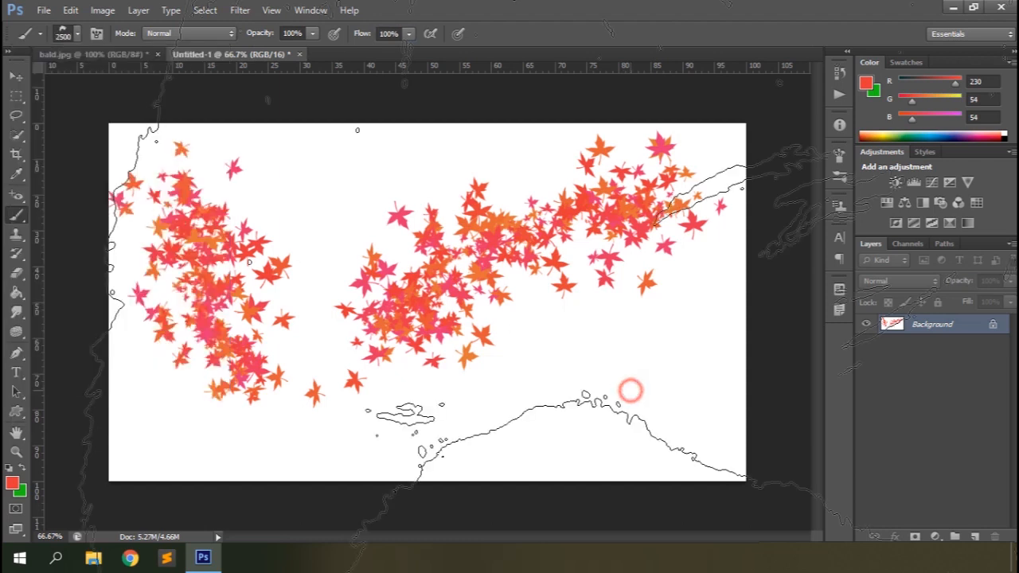
key(bracketleft)
key(bracketleft)
key(bracketleft)
key(bracketleft)
key(bracketleft)
key(bracketleft)
key(bracketleft)
key(bracketleft)
key(bracketleft)
key(bracketleft)
key(bracketleft)
key(bracketleft)
key(bracketleft)
key(bracketleft)
key(bracketleft)
key(bracketleft)
key(bracketleft)
key(bracketleft)
key(bracketleft)
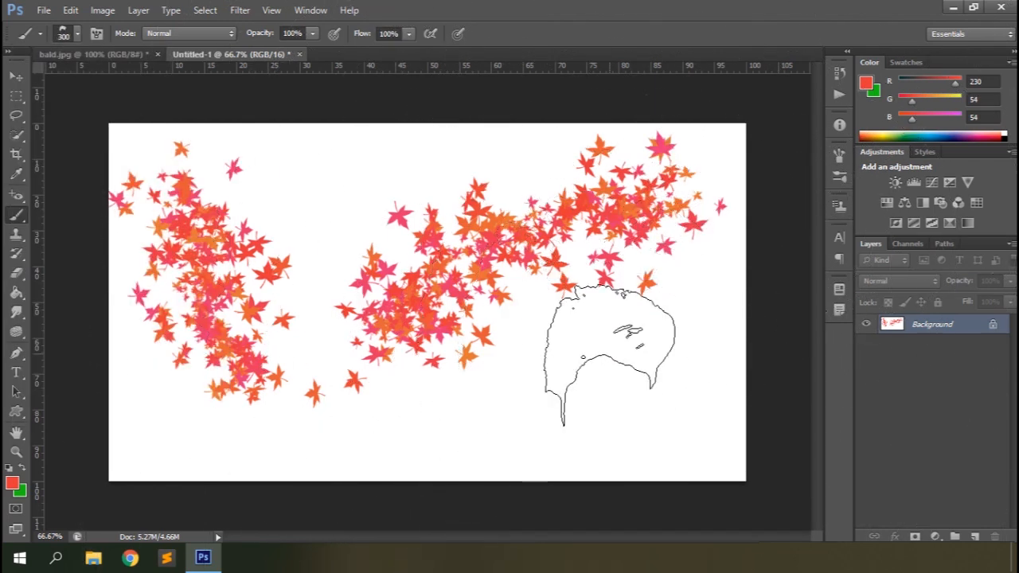
click(577, 363)
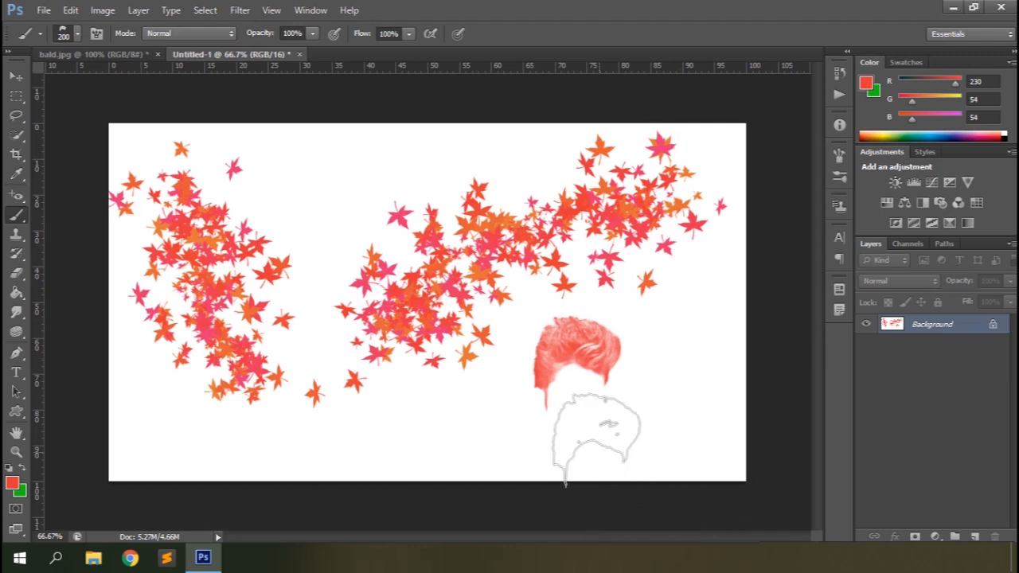
Set the foreground color to near-black #181616 and stamp the hair brush on the canvas
click(12, 483)
click(589, 391)
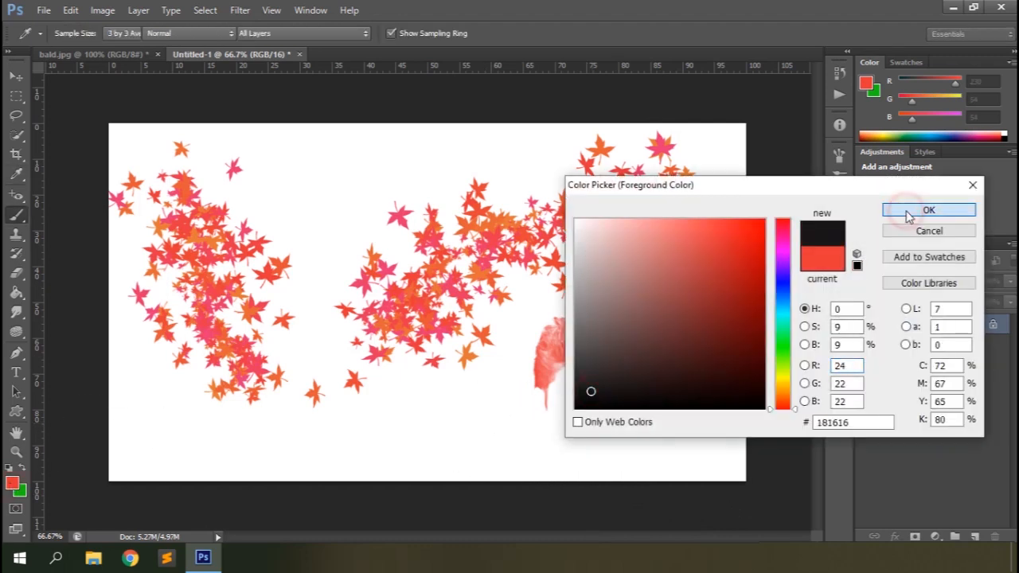
click(944, 210)
click(363, 253)
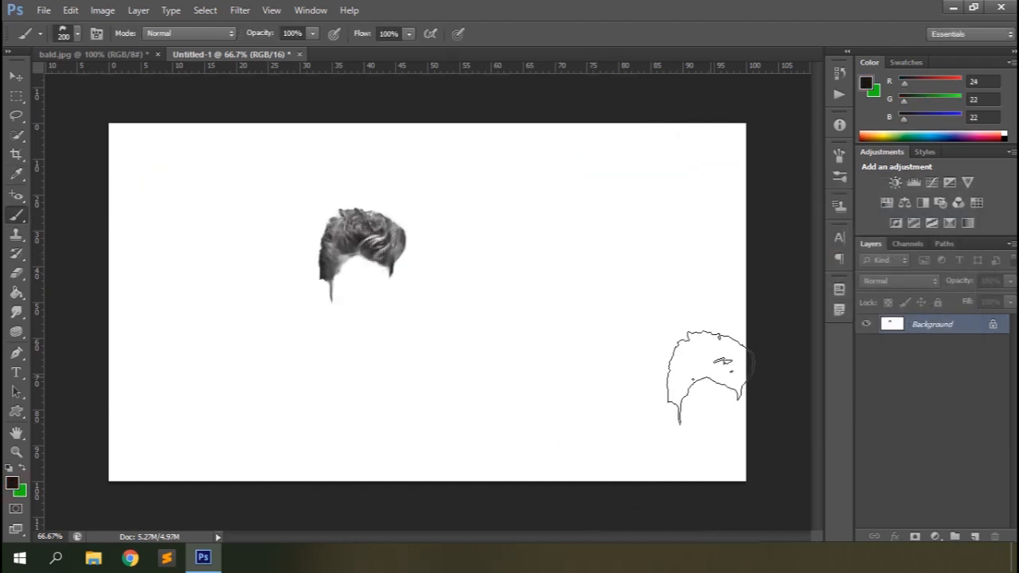
Switch to a different hair brush, reduce its size to 400 px and undo the dark hair stamp
click(78, 35)
click(57, 380)
key(bracketleft)
key(bracketleft)
key(bracketleft)
key(bracketleft)
key(bracketleft)
key(bracketleft)
key(bracketleft)
key(bracketleft)
key(bracketleft)
key(bracketleft)
key(bracketleft)
key(bracketleft)
key(bracketleft)
key(bracketleft)
key(bracketleft)
key(bracketleft)
key(bracketleft)
key(bracketleft)
key(bracketleft)
key(bracketleft)
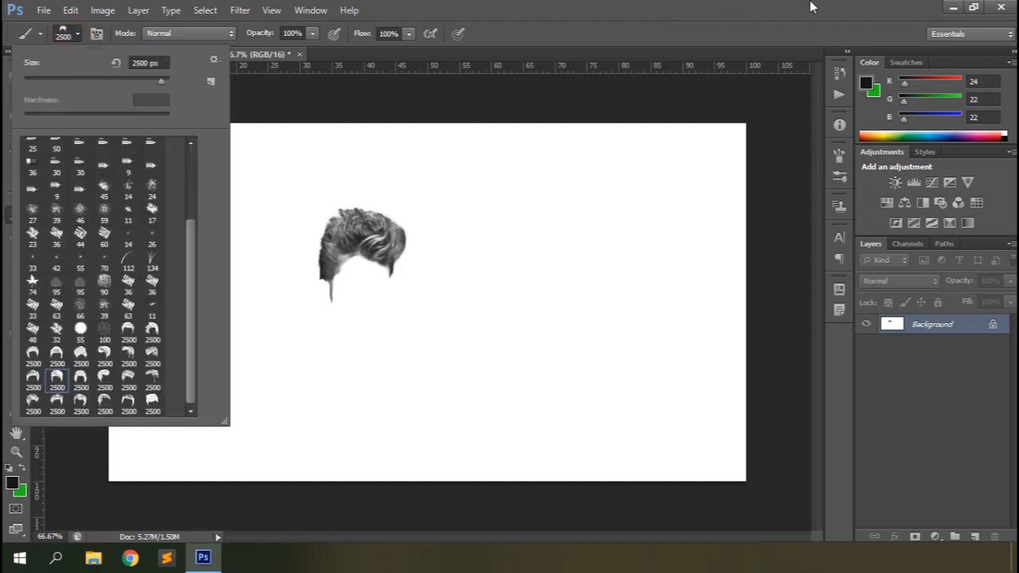
click(810, 7)
key(ctrl+z)
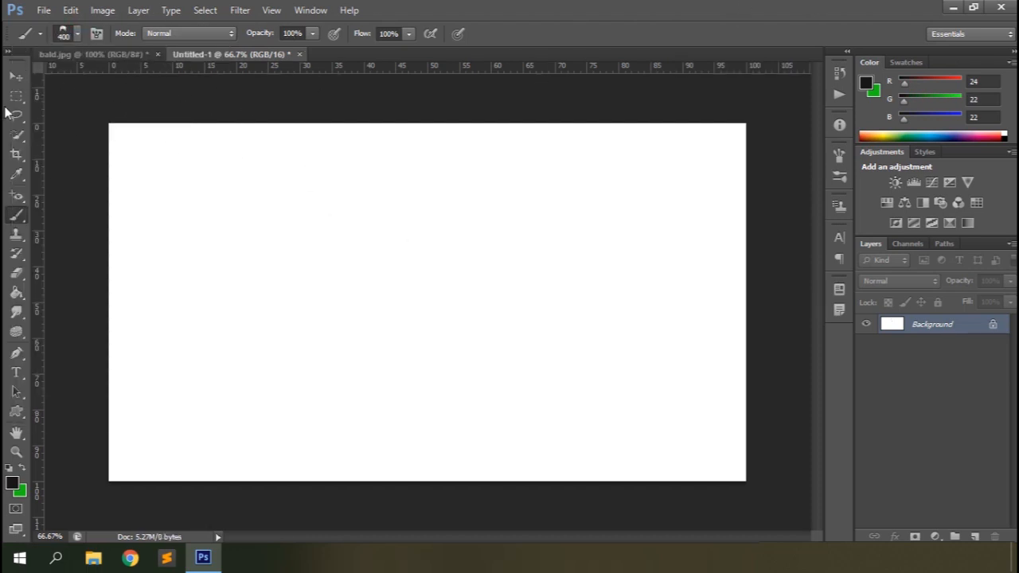
Draw a butterfly custom shape about 106 × 95 px on the blank canvas
click(13, 414)
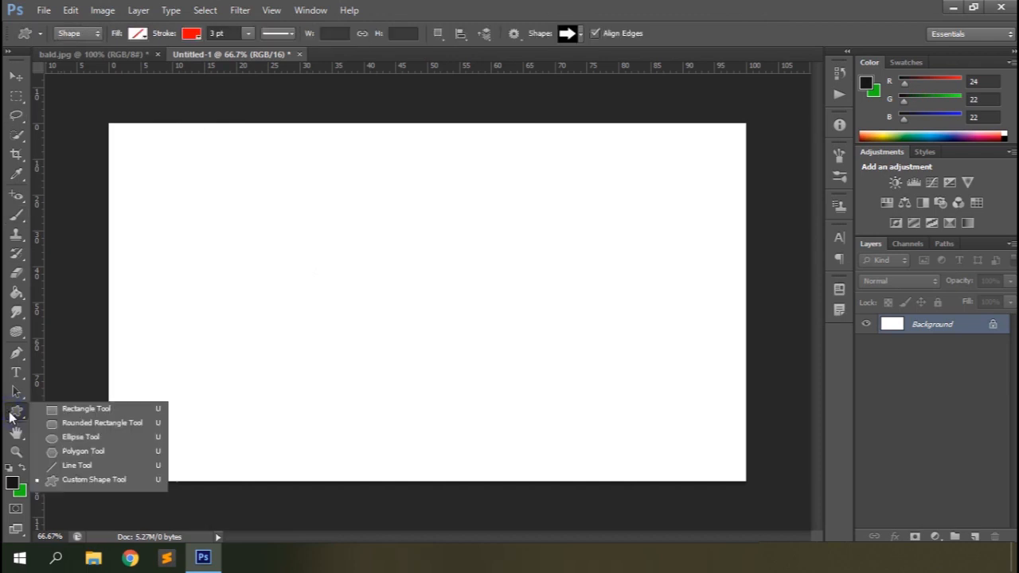
click(581, 35)
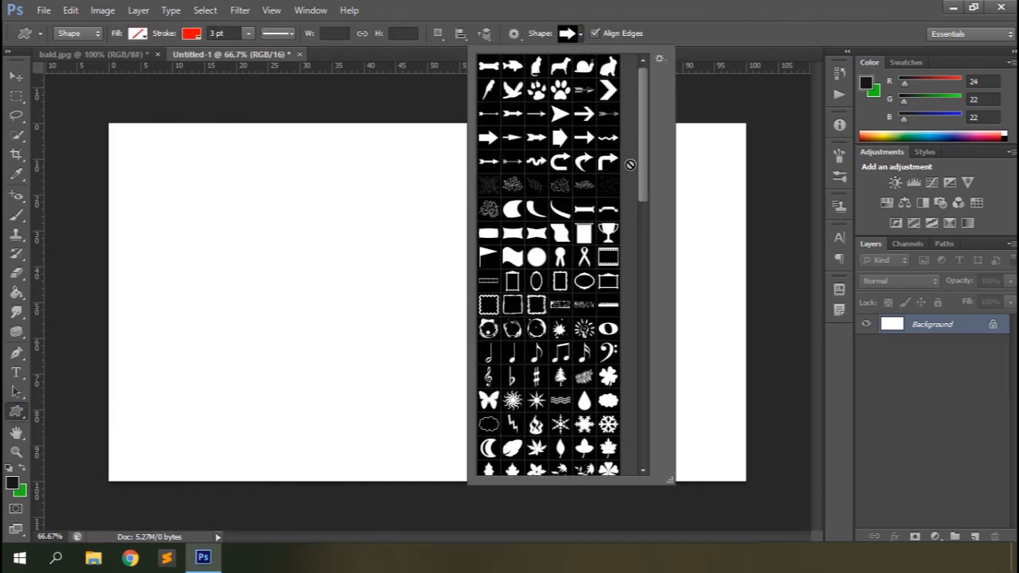
scroll(630, 165, down, 1)
double_click(488, 376)
drag(279, 247, 334, 295)
Remove the butterfly's stroke and give it a solid near-black fill
click(191, 34)
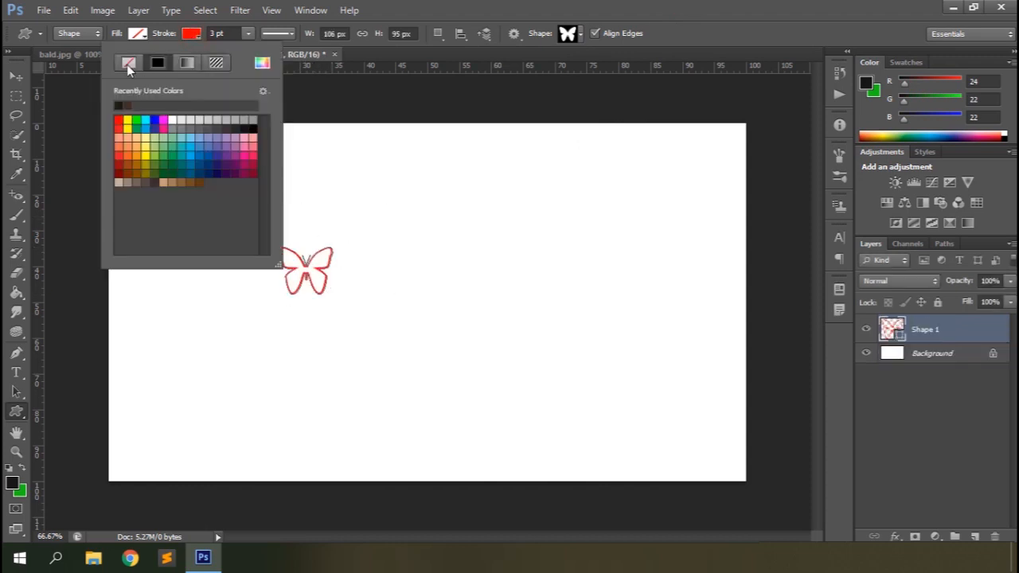
click(129, 62)
click(138, 33)
click(103, 62)
click(434, 5)
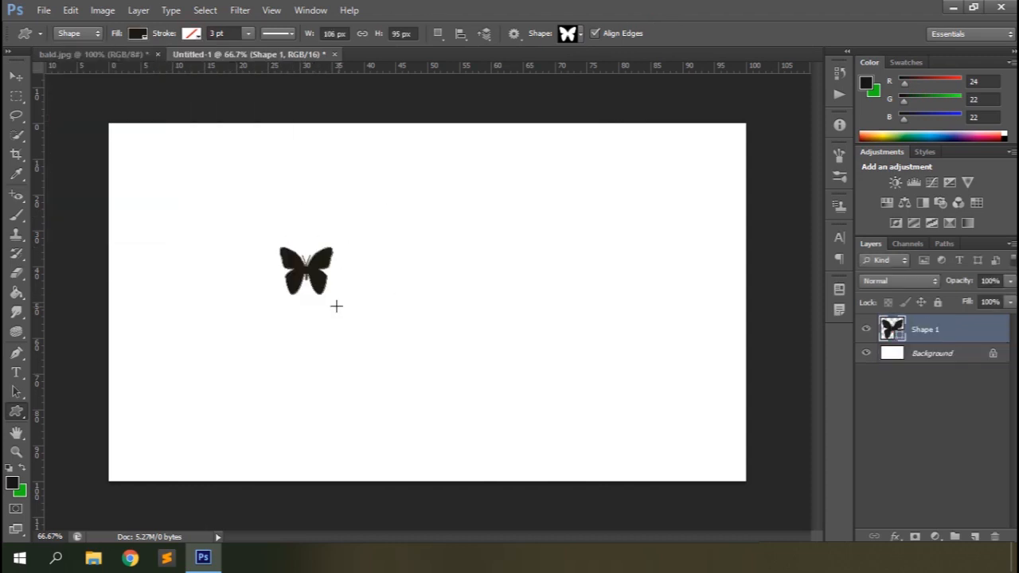
Draw several small butterflies around the large one and merge all the shape layers into the background
drag(354, 305, 348, 301)
drag(257, 288, 272, 308)
mouse_move(297, 224)
mouse_down()
mouse_move(309, 236)
mouse_move(258, 252)
mouse_up()
drag(345, 261, 355, 271)
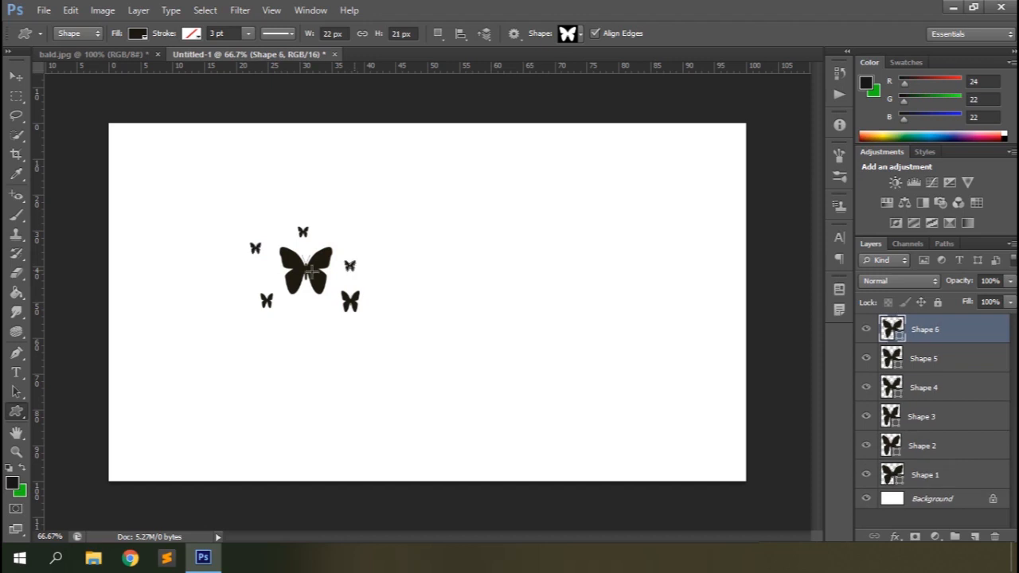
key(ctrl+shift+e)
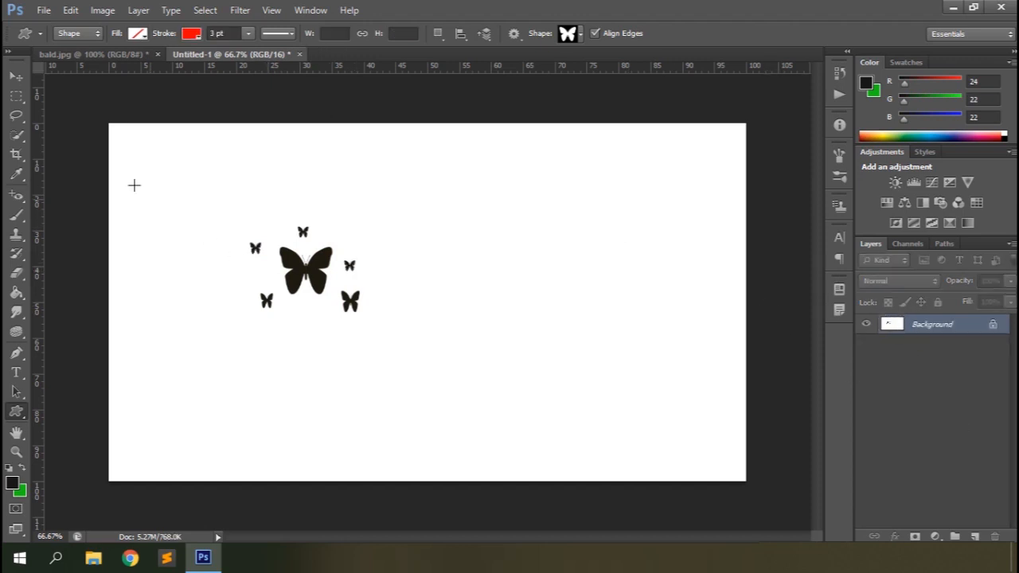
Select the butterfly group with a rectangular marquee and define it as a brush preset named butterfly
click(16, 96)
drag(243, 215, 368, 326)
click(70, 9)
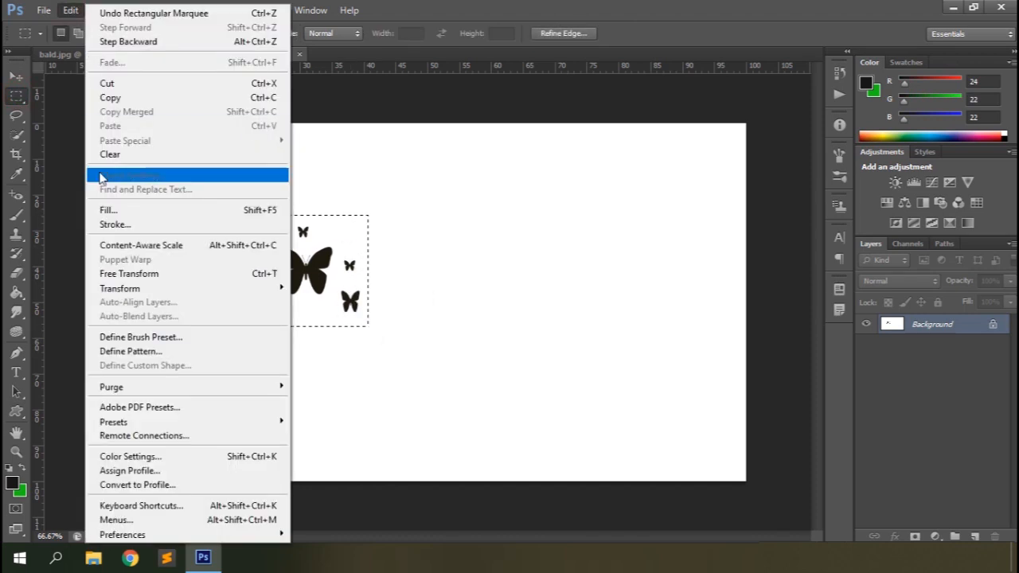
click(141, 337)
text(butterfly)
click(671, 193)
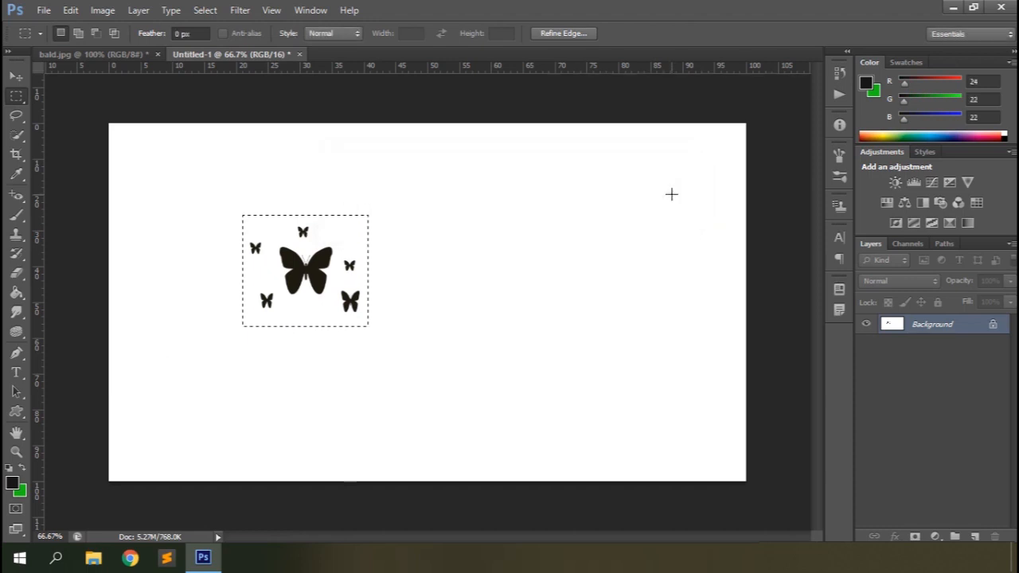
Deselect the butterflies and paint test strokes with the new 252 px butterfly brush
key(ctrl+d)
click(16, 214)
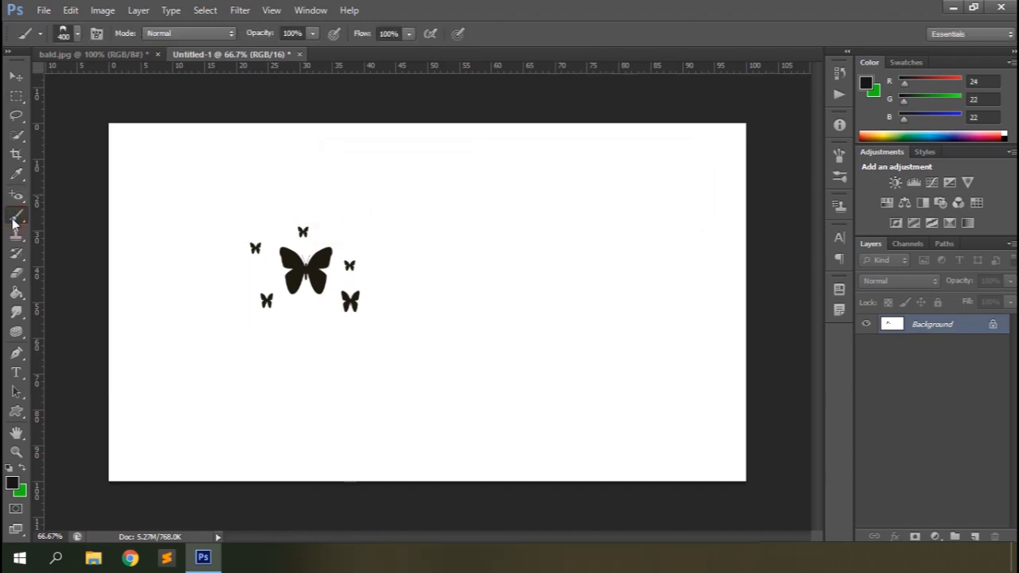
click(77, 34)
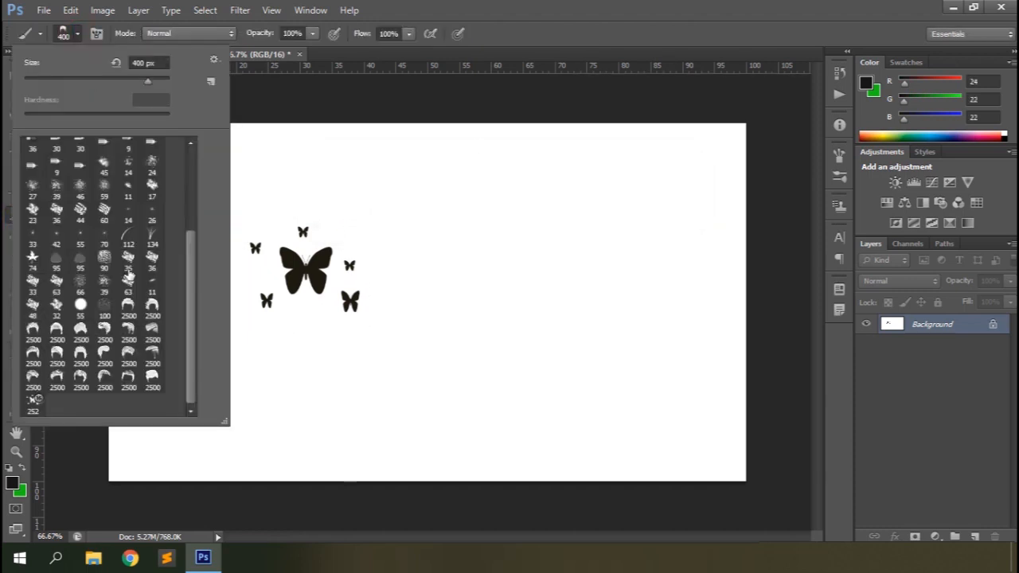
click(33, 404)
click(516, 289)
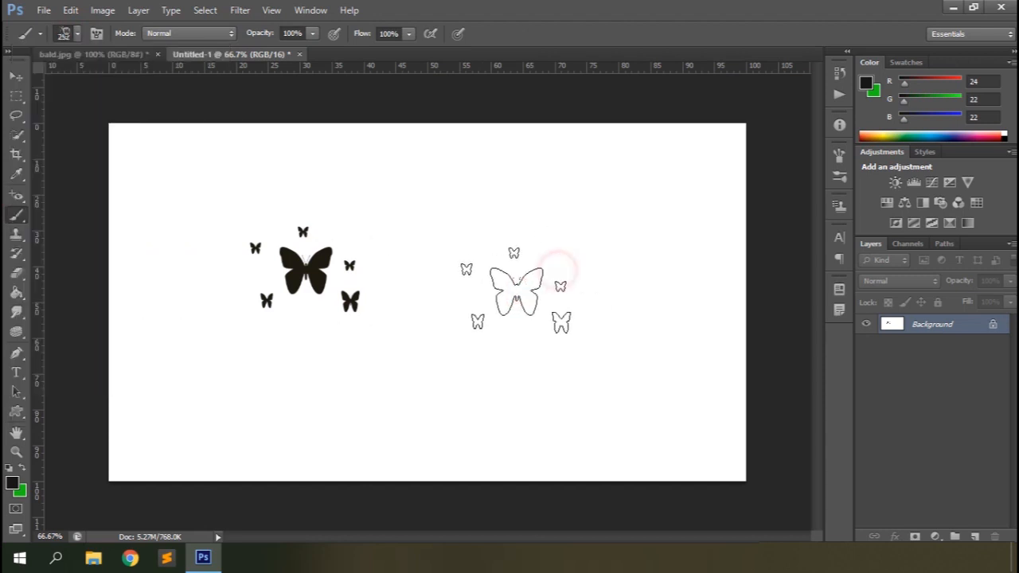
drag(558, 262, 481, 371)
drag(227, 351, 266, 367)
mouse_move(610, 178)
mouse_down()
mouse_move(427, 190)
mouse_move(258, 211)
mouse_up()
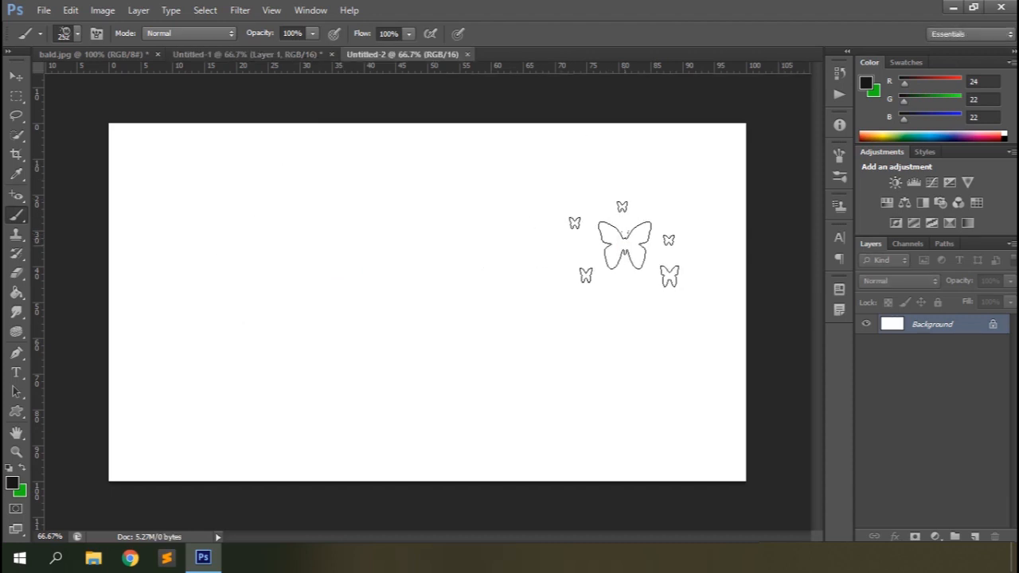
Test the butterfly brush in Untitled-2 with strokes before and after setting its Spacing to 92%, undoing each stroke
mouse_move(626, 239)
mouse_down()
mouse_move(484, 236)
mouse_move(385, 283)
mouse_up()
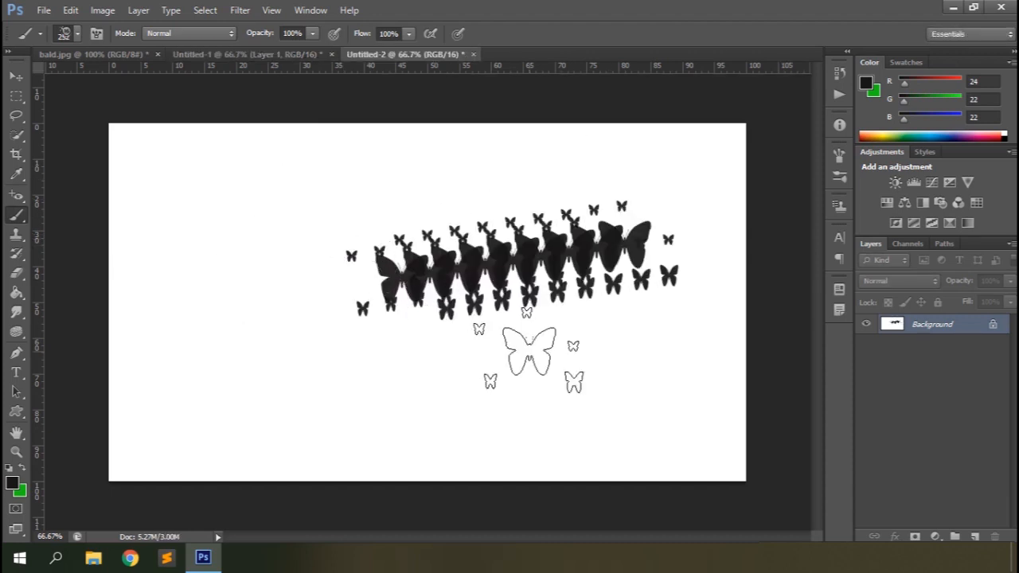
key(ctrl+z)
click(838, 155)
drag(681, 406, 732, 402)
mouse_move(448, 257)
mouse_down()
mouse_move(407, 259)
mouse_move(251, 386)
mouse_up()
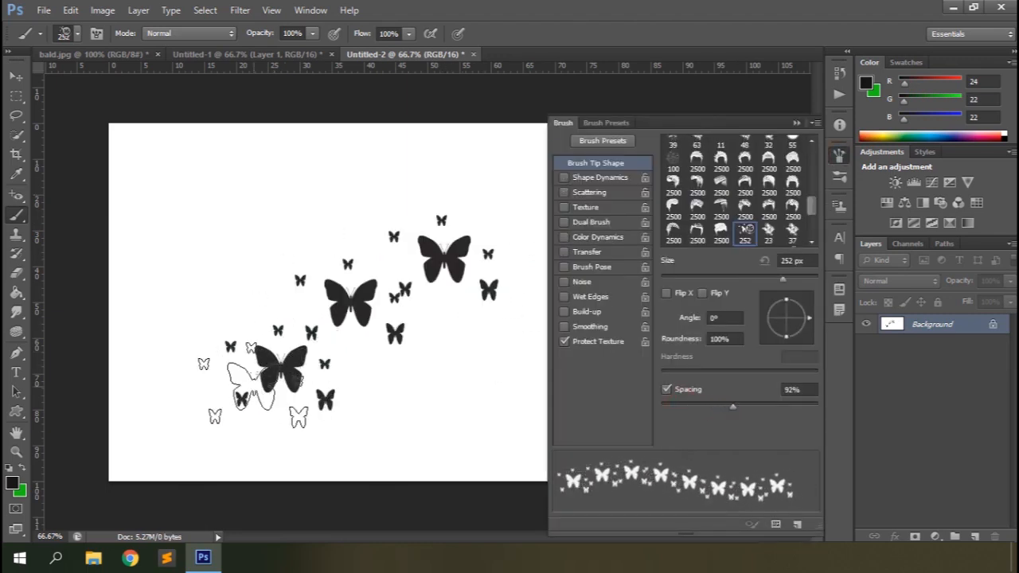
key(ctrl+z)
Enable Scattering for the butterfly brush with Scatter set to 1000%, and collapse the brush settings
click(580, 194)
drag(706, 158, 845, 167)
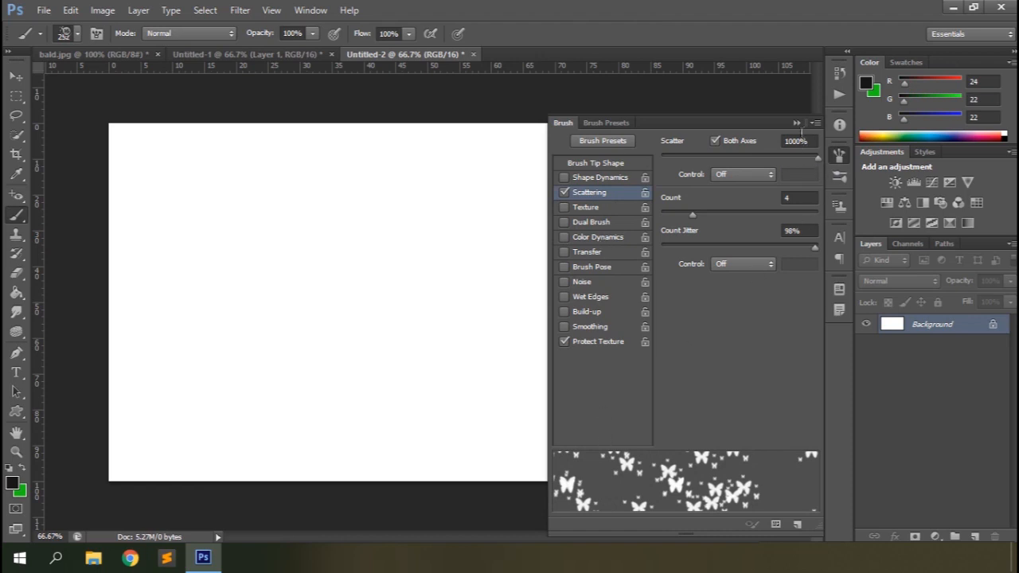
click(797, 123)
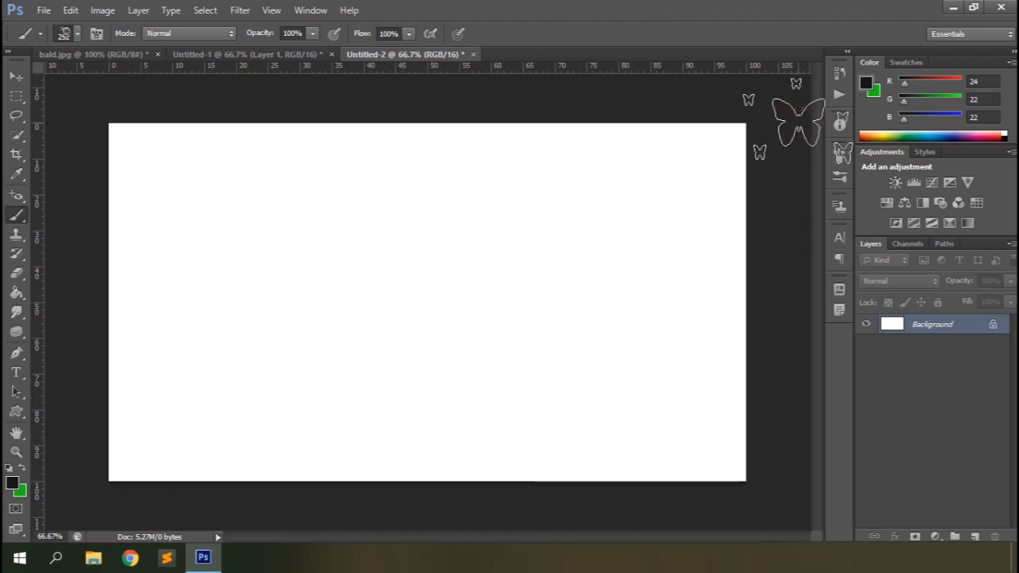
Close the Untitled-2 and Untitled-1 documents without saving them, returning to bald.jpg
click(473, 54)
key(n)
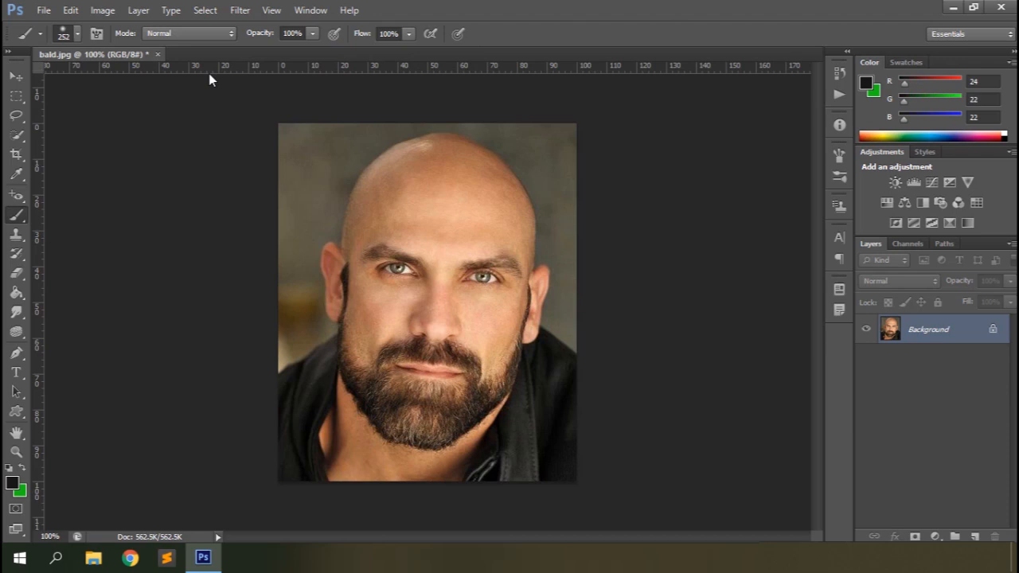
Choose a short men's hairstyle brush from the loaded hair presets and set its size to 300 px
click(78, 37)
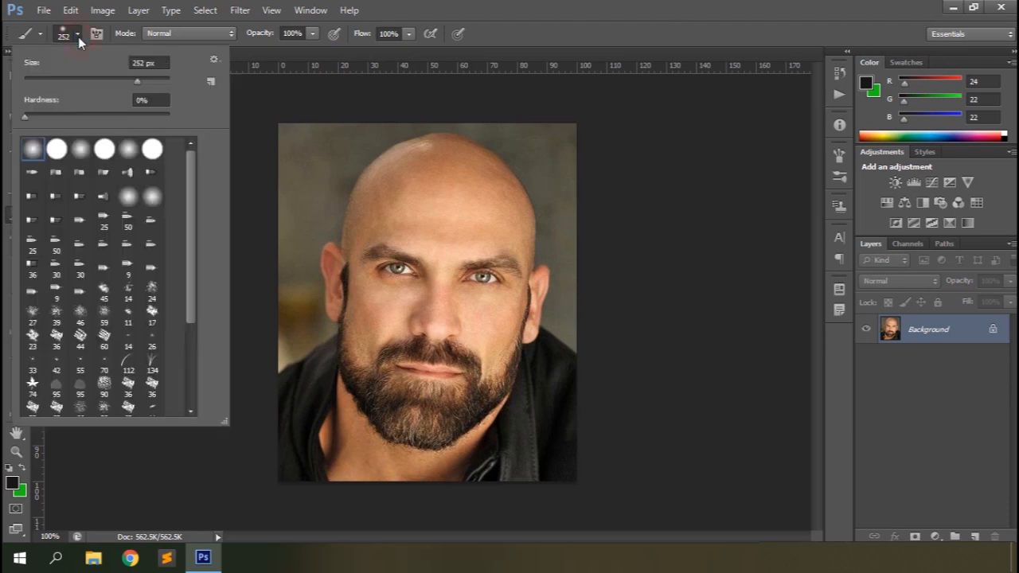
drag(192, 213, 183, 327)
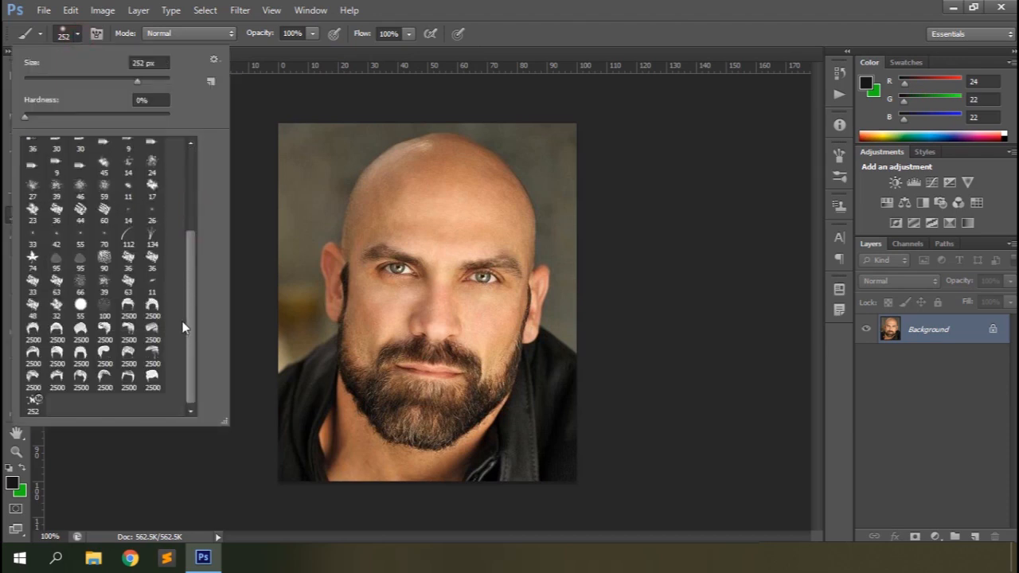
click(56, 352)
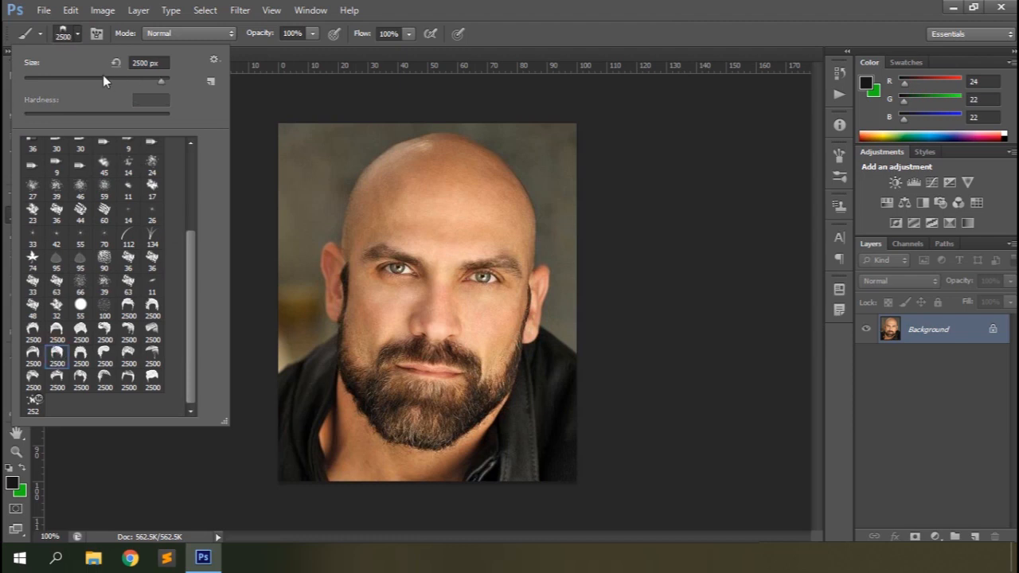
key(Return)
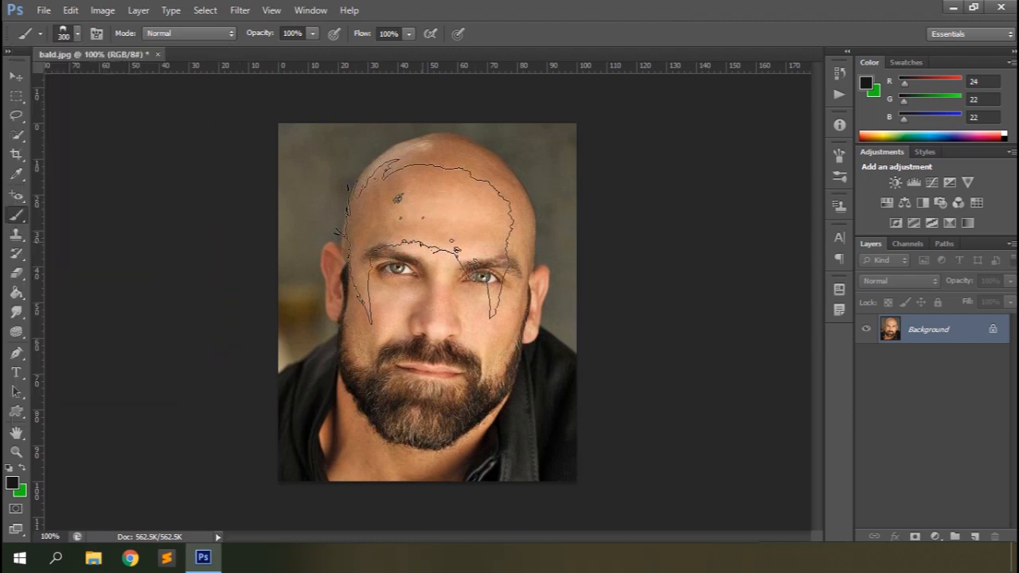
Add a new layer above the portrait and stamp the 300 px hairstyle brush once over the bald head
key(v)
click(974, 536)
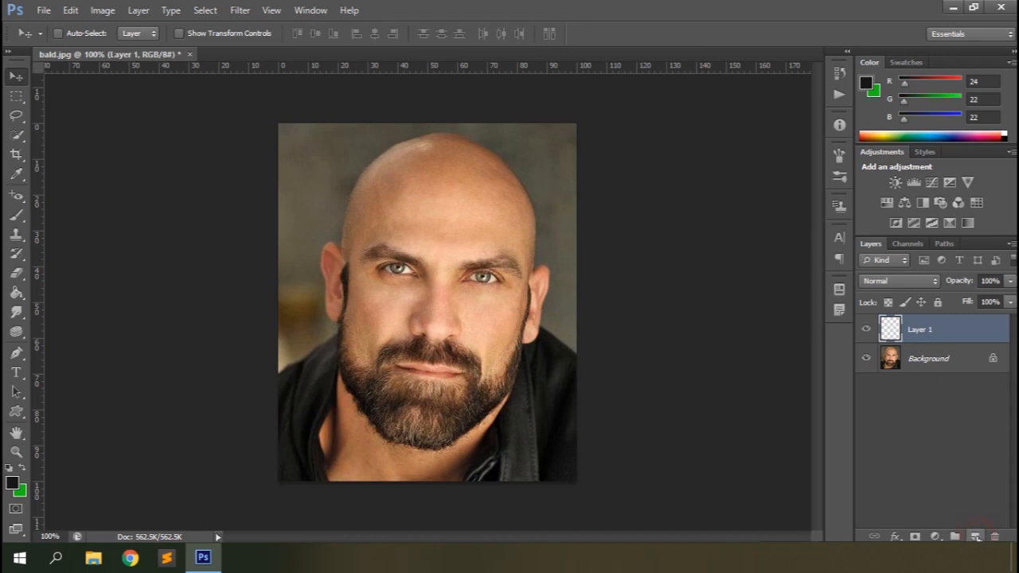
key(b)
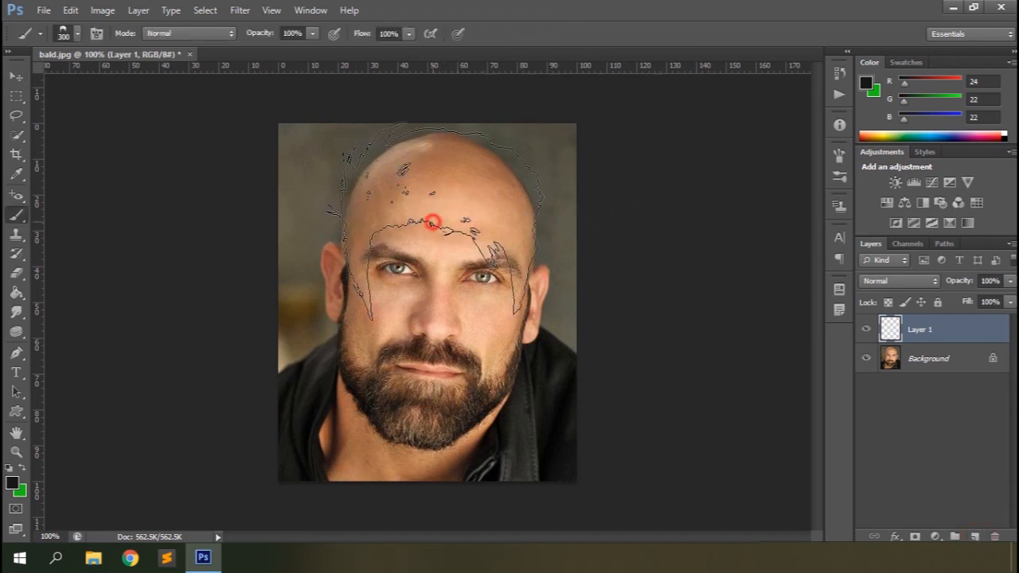
click(436, 221)
Warp the stamped hair to fit the head, pulling its lower corners outward and raising the fringe, and apply the transform
key(ctrl+t)
right_click(454, 210)
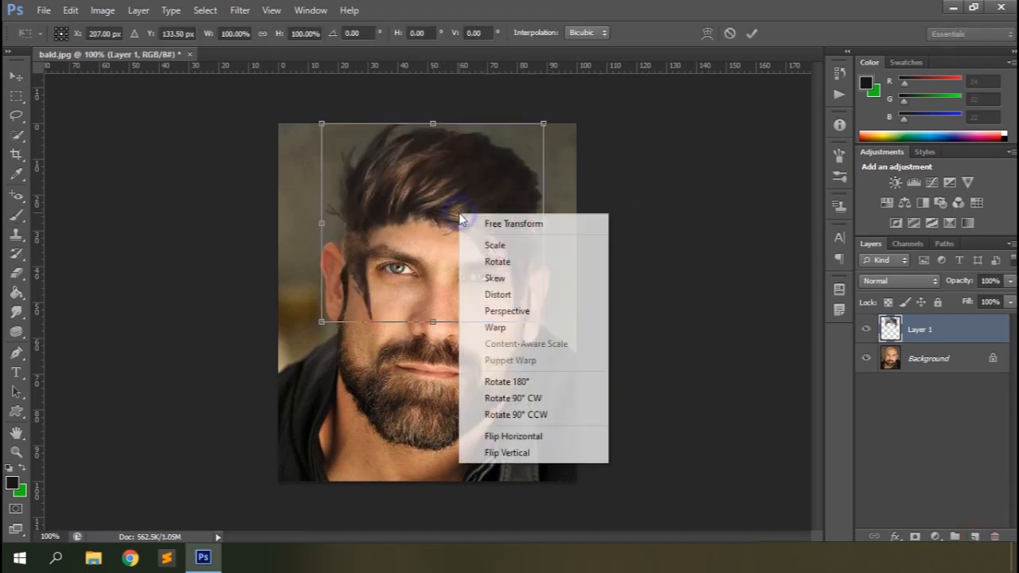
click(497, 328)
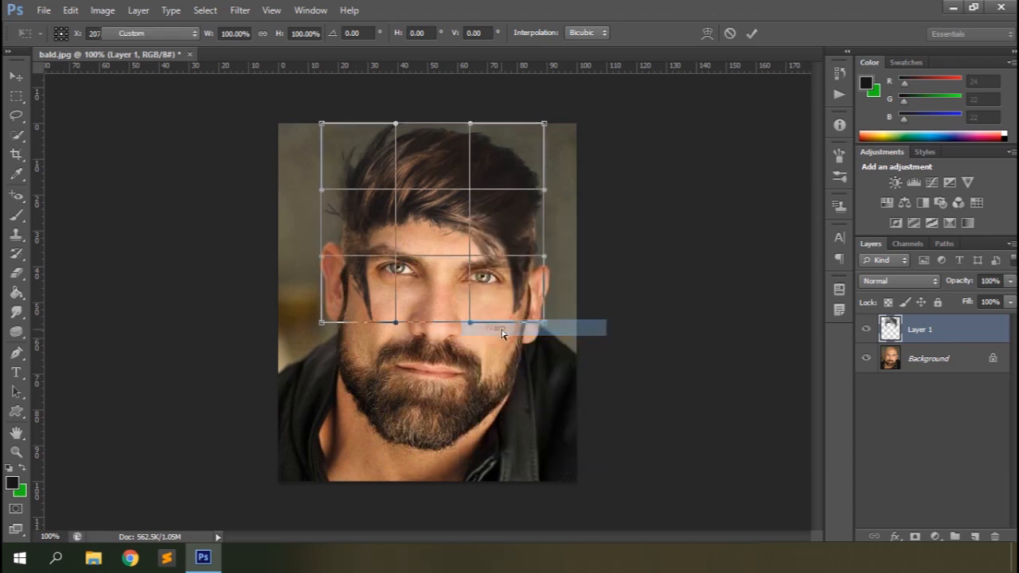
drag(320, 320, 264, 242)
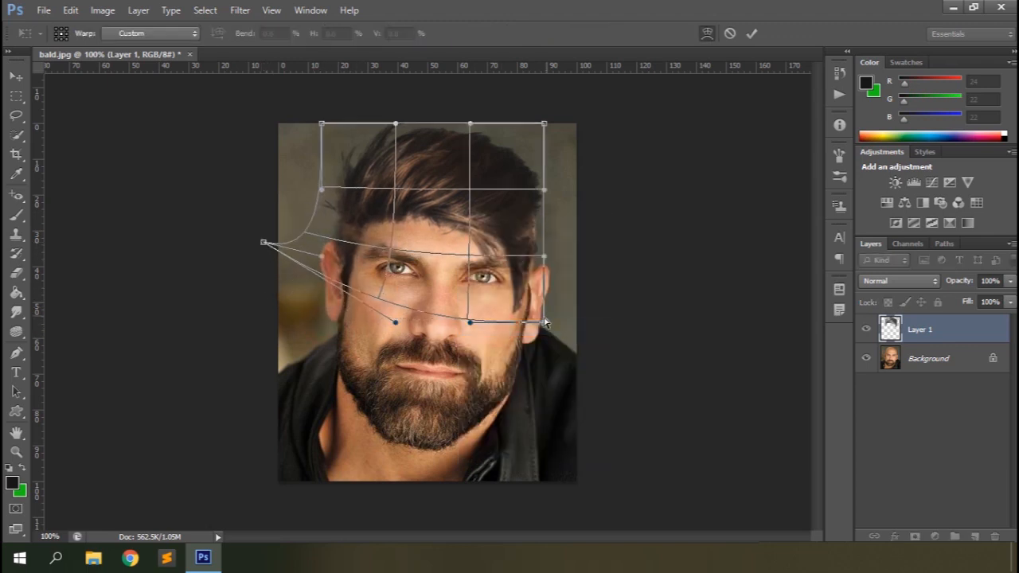
drag(544, 322, 569, 272)
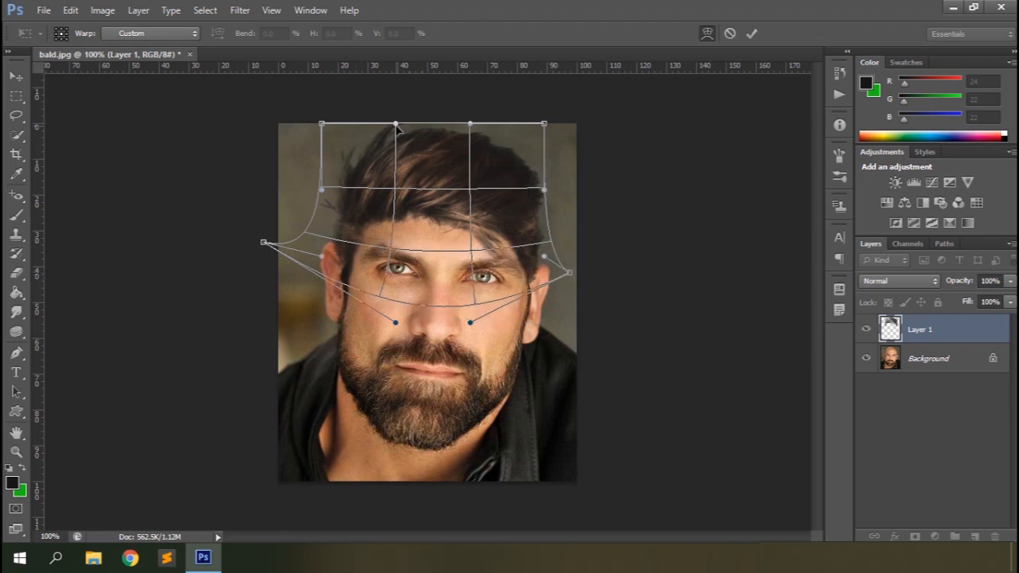
drag(396, 123, 393, 104)
drag(389, 249, 389, 218)
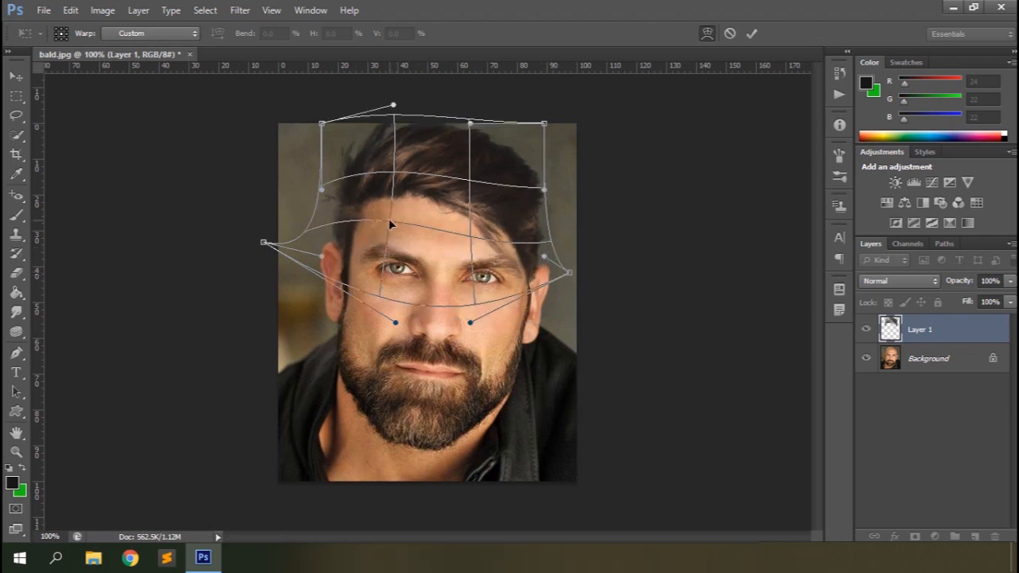
drag(486, 166, 493, 166)
click(754, 32)
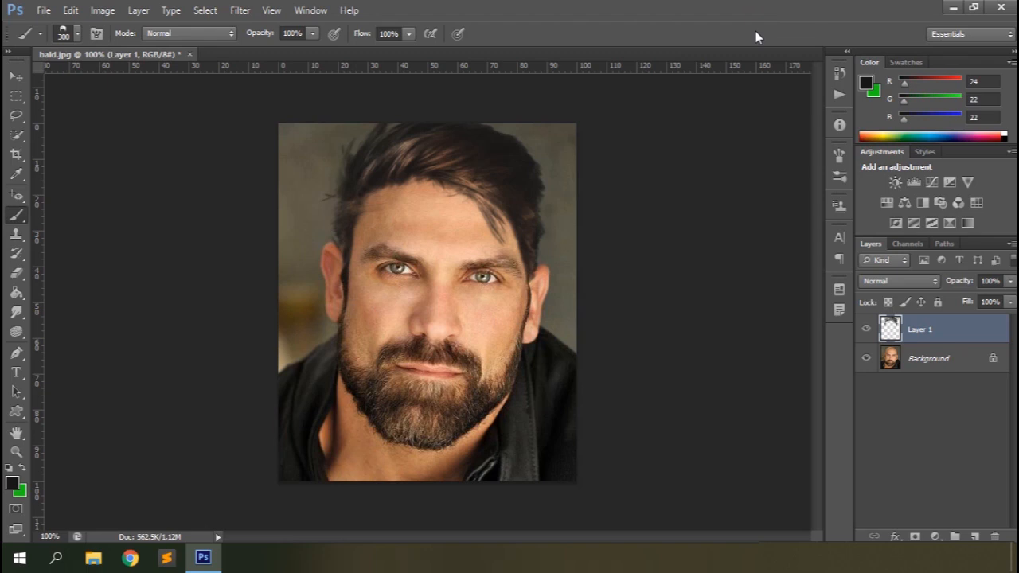
Delete the stamped hair layer and choose the first soft round brush preset
drag(921, 333, 993, 537)
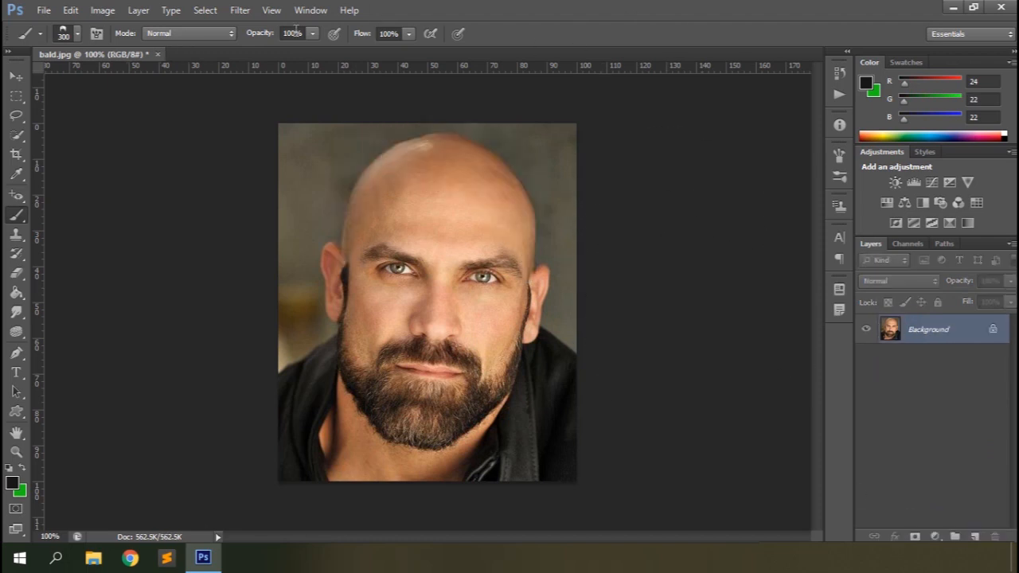
click(75, 35)
scroll(96, 279, up, 5)
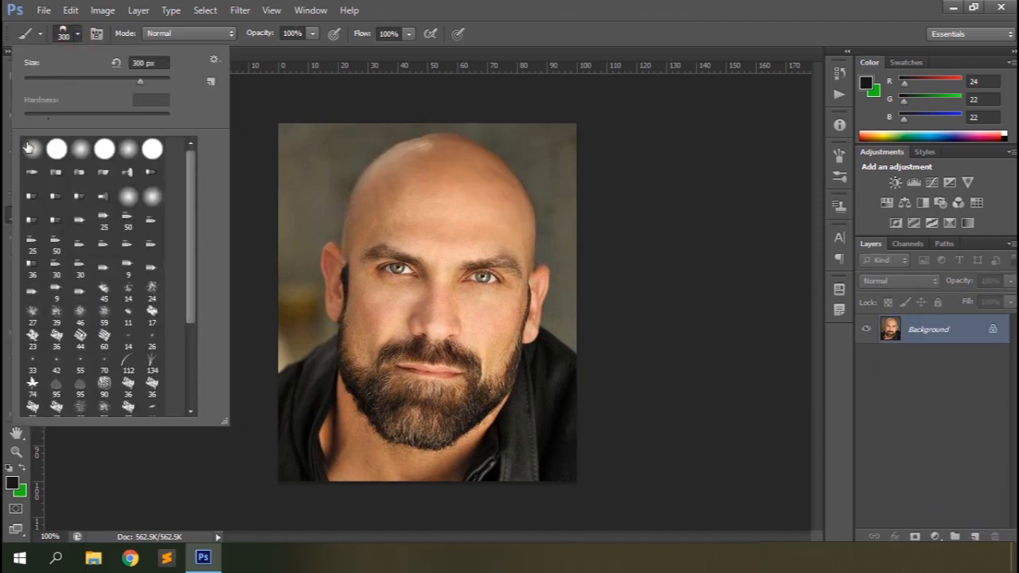
double_click(33, 149)
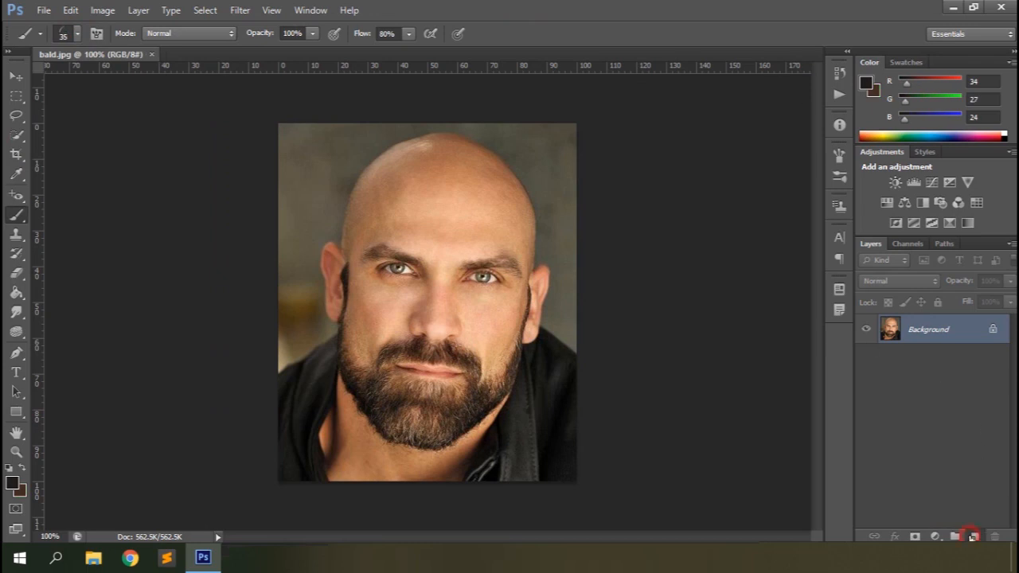
Add a new layer and trace the head's left contour from the ear towards the crown with a dark 7 px brush
click(973, 535)
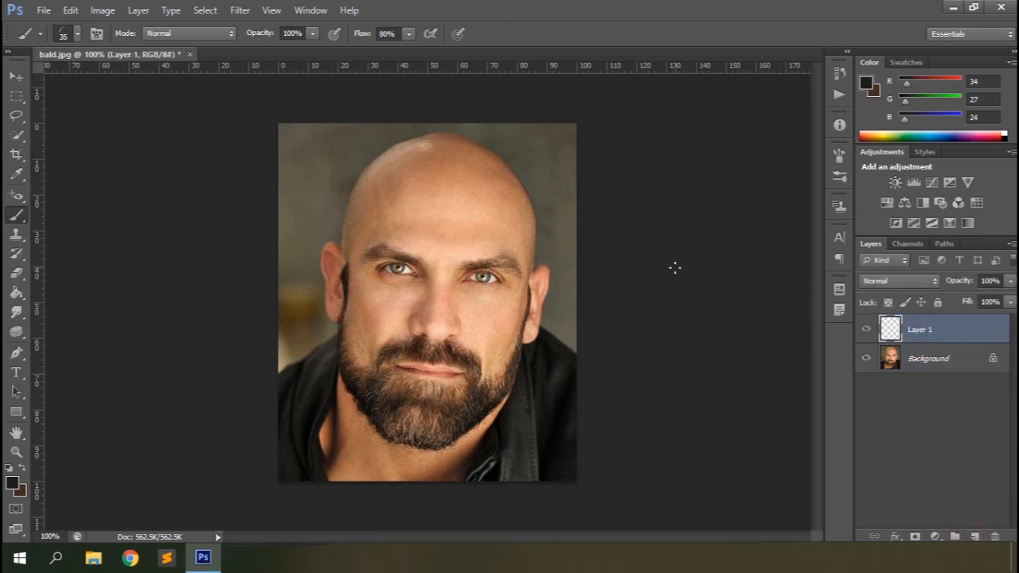
key(ctrl+plus)
key(ctrl+plus)
drag(817, 304, 820, 242)
key(bracketleft)
key(bracketleft)
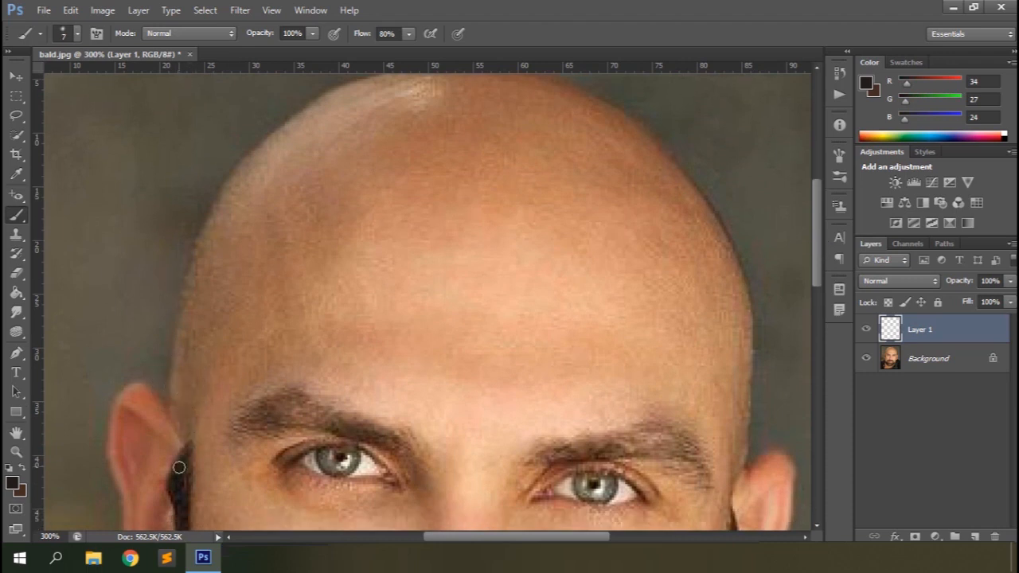
mouse_move(177, 479)
mouse_down()
mouse_move(173, 359)
mouse_move(217, 186)
mouse_move(266, 130)
mouse_move(353, 80)
mouse_up()
Continue the dark 7 px outline over the crown and down the head's right contour to the ear
drag(820, 227, 820, 215)
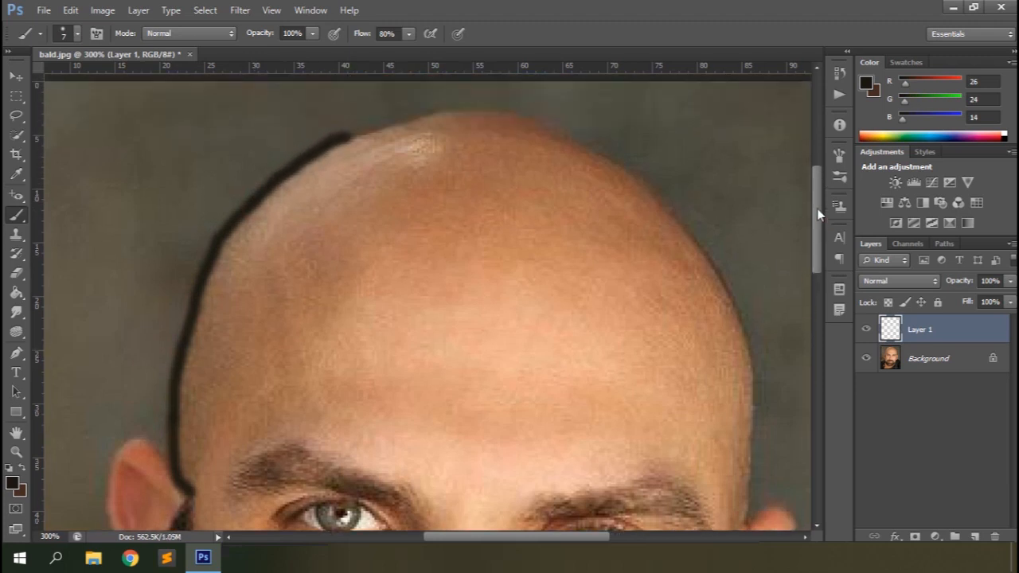
mouse_move(356, 136)
mouse_down()
mouse_move(414, 109)
mouse_move(494, 106)
mouse_move(551, 120)
mouse_move(618, 163)
mouse_move(708, 246)
mouse_move(754, 347)
mouse_up()
drag(818, 237, 818, 257)
mouse_move(753, 257)
mouse_down()
mouse_move(752, 427)
mouse_move(731, 486)
mouse_up()
key(ctrl+minus)
key(ctrl+minus)
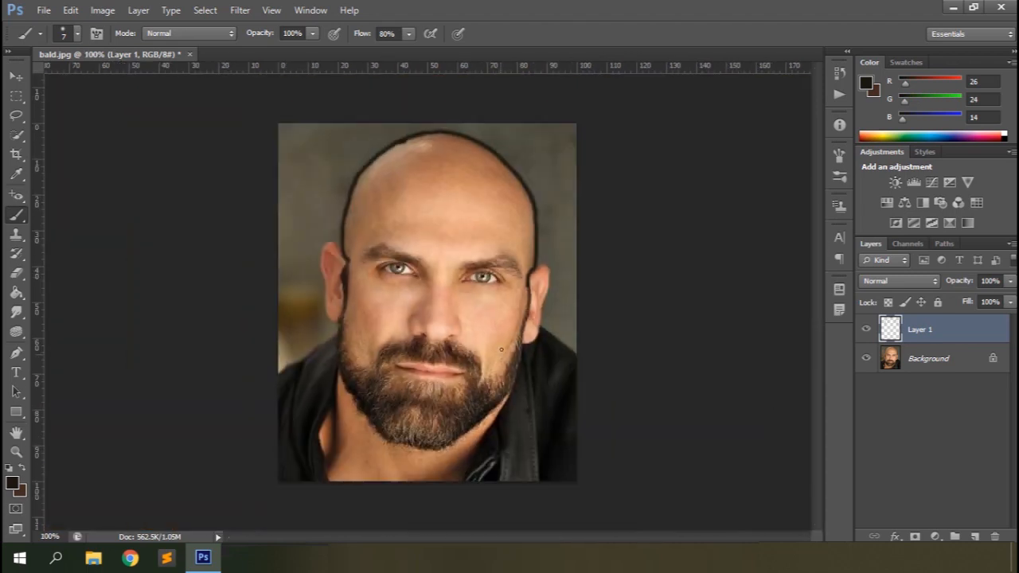
Draw the hairline across the forehead from ear to ear and thicken it with a second pass
drag(495, 188, 396, 178)
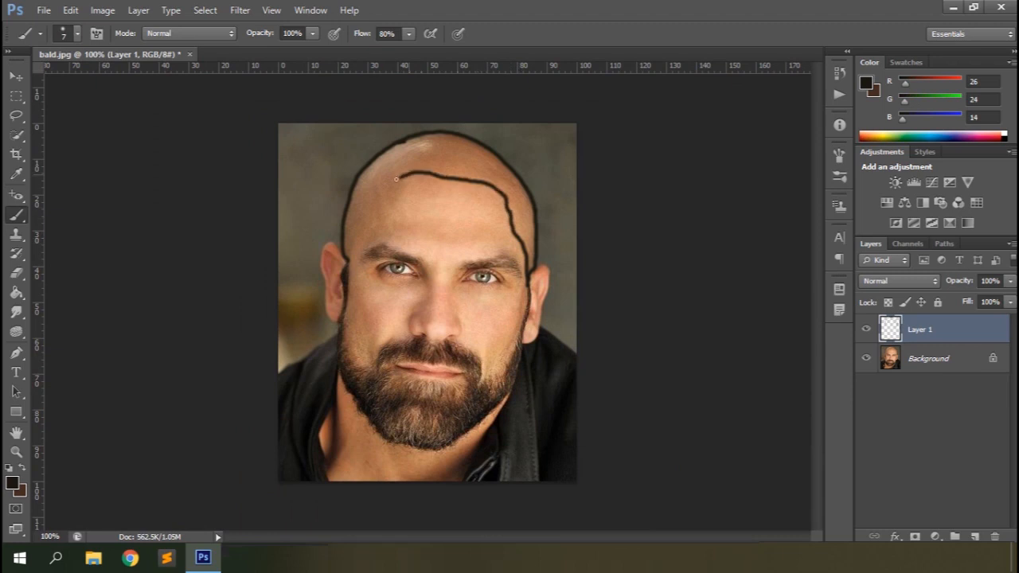
key(ctrl+plus)
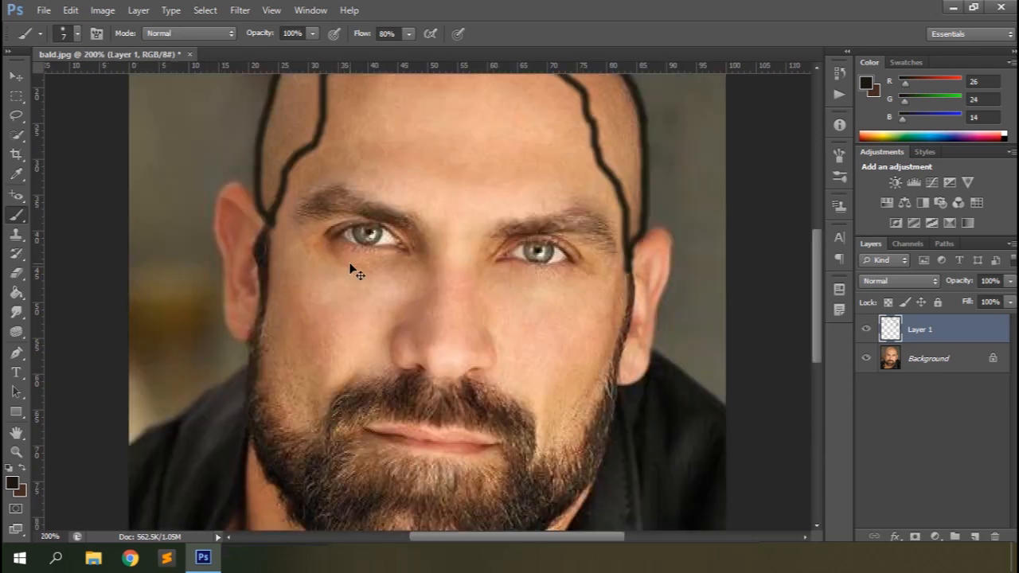
drag(816, 300, 816, 269)
drag(273, 308, 289, 268)
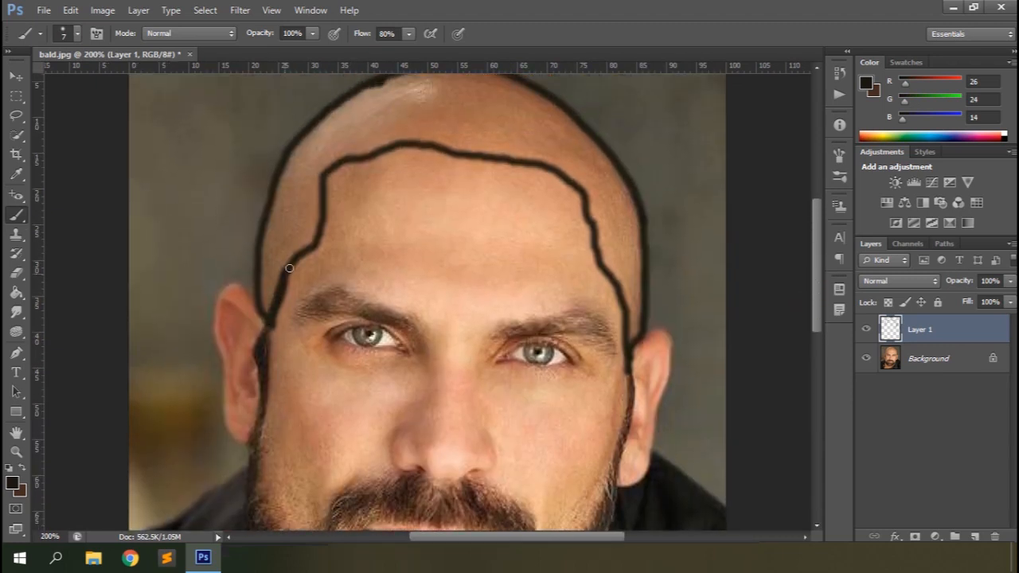
mouse_move(328, 173)
mouse_down()
mouse_move(376, 151)
mouse_move(356, 158)
mouse_move(526, 160)
mouse_move(576, 183)
mouse_move(593, 249)
mouse_up()
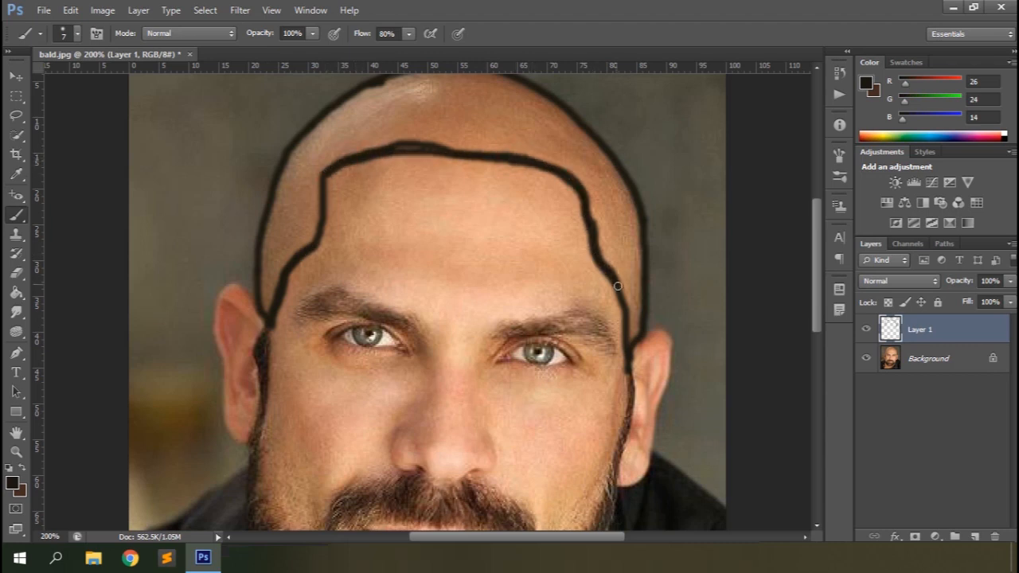
Fill the area between the head outline and the hairline with dark paint using an enlarged brush
key(ctrl+plus)
drag(816, 267, 816, 243)
scroll(221, 230, up, 2)
key(bracketright)
key(bracketright)
key(bracketright)
mouse_move(218, 332)
mouse_down()
mouse_move(326, 207)
mouse_move(449, 211)
mouse_move(297, 220)
mouse_move(481, 173)
mouse_move(439, 141)
mouse_move(487, 216)
mouse_move(616, 230)
mouse_move(531, 151)
mouse_move(429, 144)
mouse_move(327, 178)
mouse_move(263, 231)
mouse_move(208, 374)
mouse_move(247, 319)
mouse_up()
click(555, 169)
mouse_move(555, 169)
mouse_down()
mouse_move(665, 254)
mouse_move(701, 343)
mouse_move(719, 357)
mouse_move(625, 203)
mouse_up()
Paint in the remaining gaps and edges of the dark hair shape with a 10 px brush
key(bracketleft)
key(bracketleft)
mouse_move(185, 477)
mouse_down()
mouse_move(187, 412)
mouse_move(206, 412)
mouse_move(256, 347)
mouse_move(186, 391)
mouse_move(201, 424)
mouse_move(207, 285)
mouse_move(261, 207)
mouse_move(262, 298)
mouse_move(283, 254)
mouse_move(278, 195)
mouse_move(323, 162)
mouse_move(442, 120)
mouse_move(576, 150)
mouse_move(666, 222)
mouse_move(711, 281)
mouse_move(693, 249)
mouse_move(733, 320)
mouse_move(746, 497)
mouse_move(712, 416)
mouse_move(739, 445)
mouse_move(711, 422)
mouse_move(724, 338)
mouse_move(694, 370)
mouse_move(667, 297)
mouse_move(569, 241)
mouse_move(438, 227)
mouse_move(461, 238)
mouse_up()
key(ctrl+1)
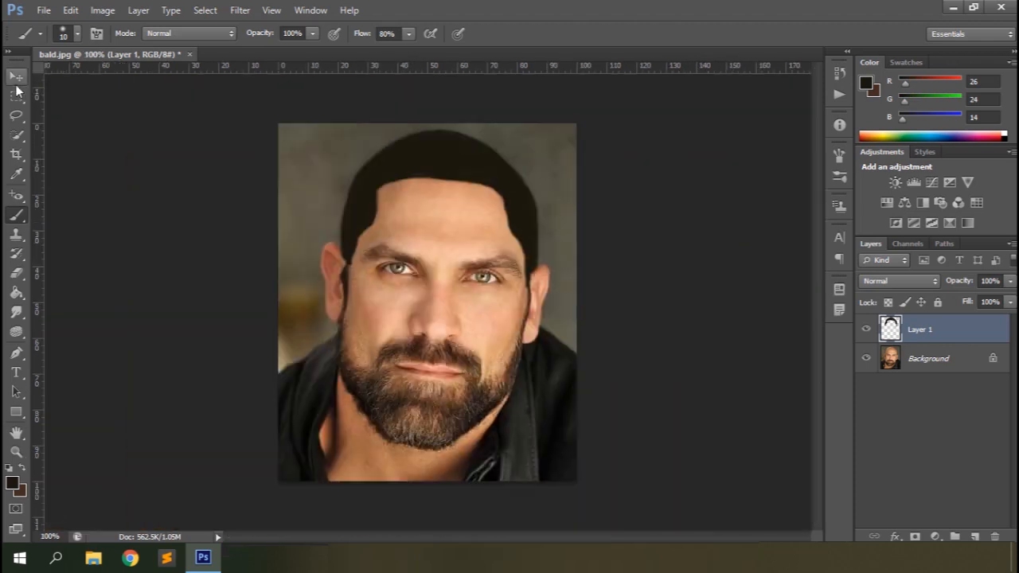
Add a new layer, hide Layer 1 and load Layer 1's hair shape as a selection
key(v)
key(ctrl+plus)
drag(812, 343, 815, 277)
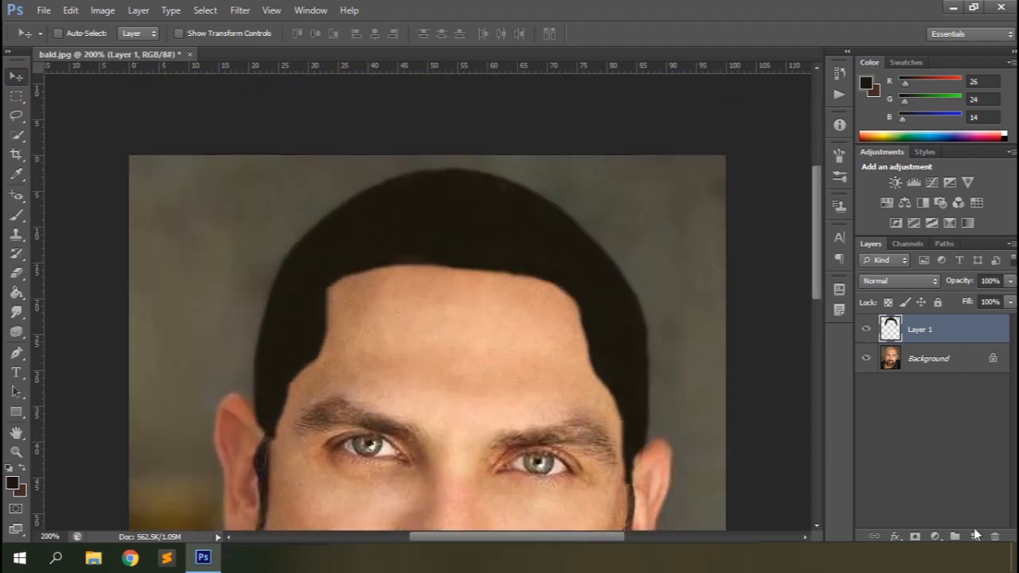
click(976, 536)
click(865, 359)
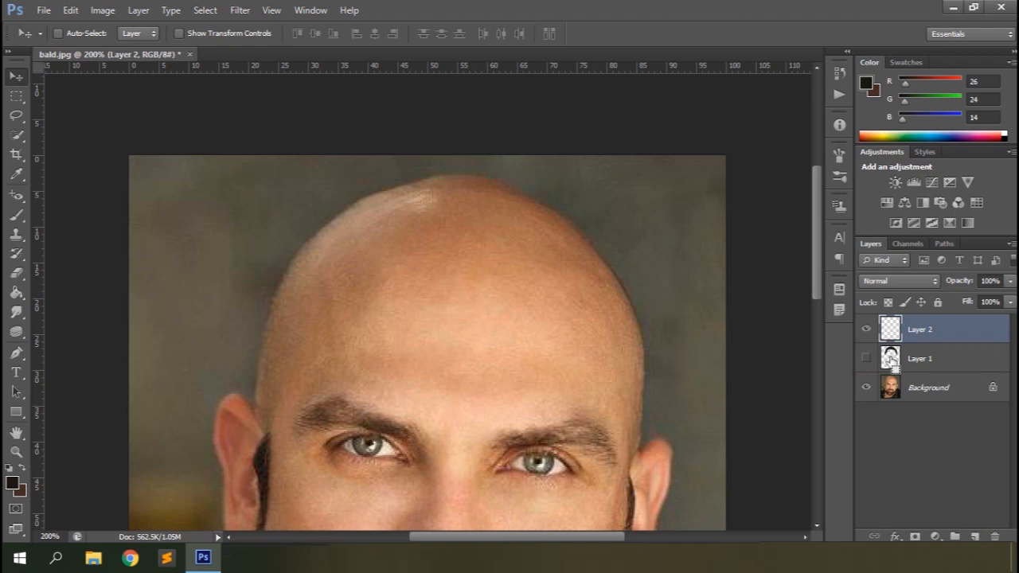
ctrl+click(890, 359)
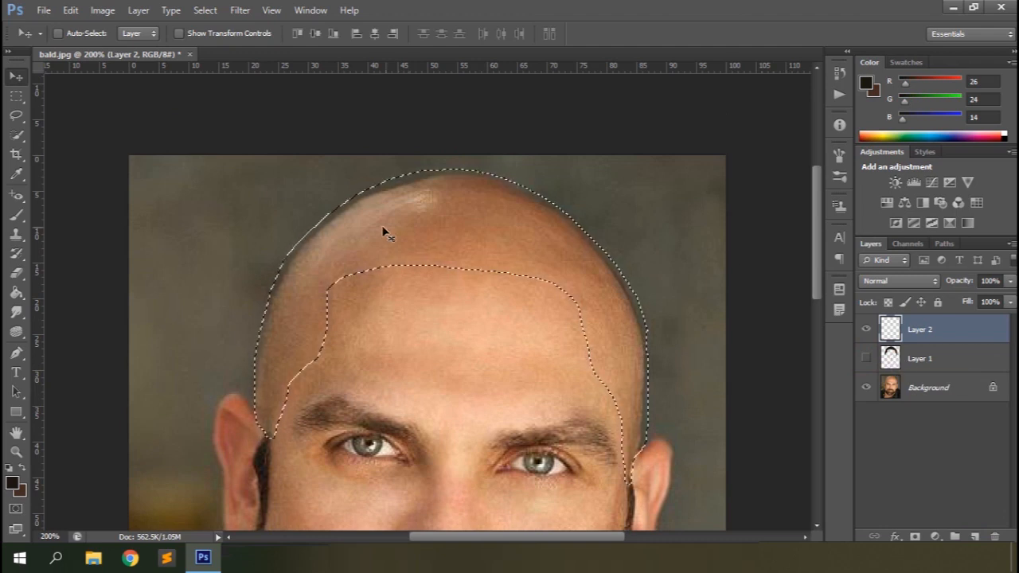
Choose a 25 px multi-strand brush preset and paint combed hair over the top of the head, undoing one stroke along the way
click(16, 215)
click(839, 176)
click(621, 341)
click(797, 123)
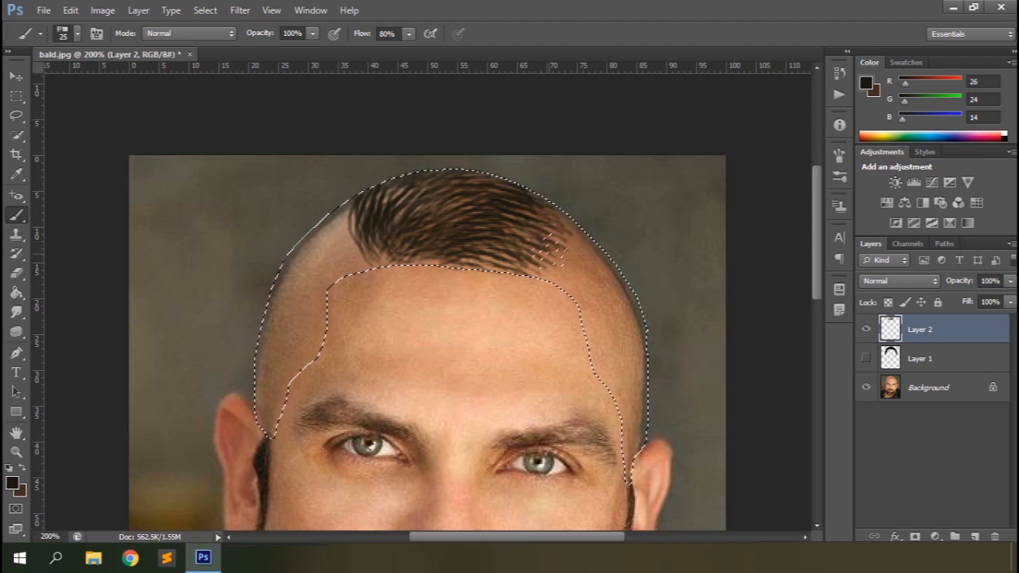
key(ctrl+z)
click(565, 232)
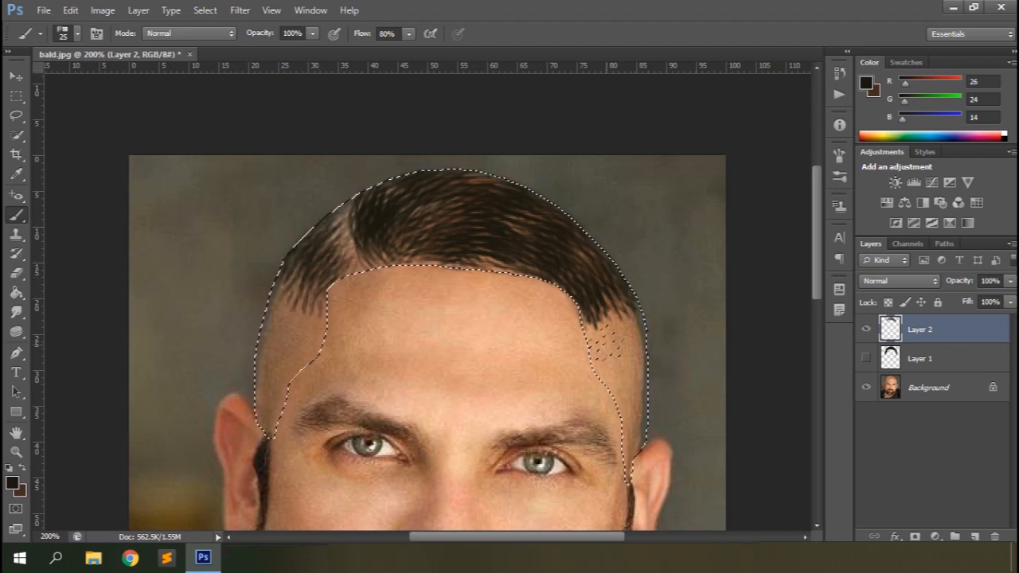
Rename Layer 2 as top
double_click(921, 332)
text(top)
key(Return)
Add a new layer named side-right and move it below the top layer
click(974, 536)
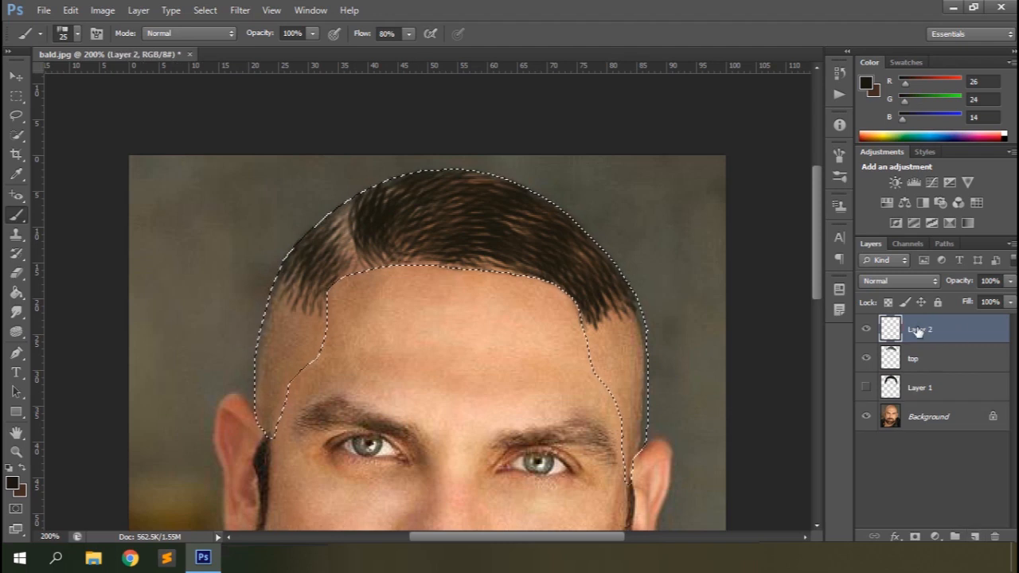
double_click(917, 328)
text(side-right)
key(Return)
drag(918, 328, 908, 368)
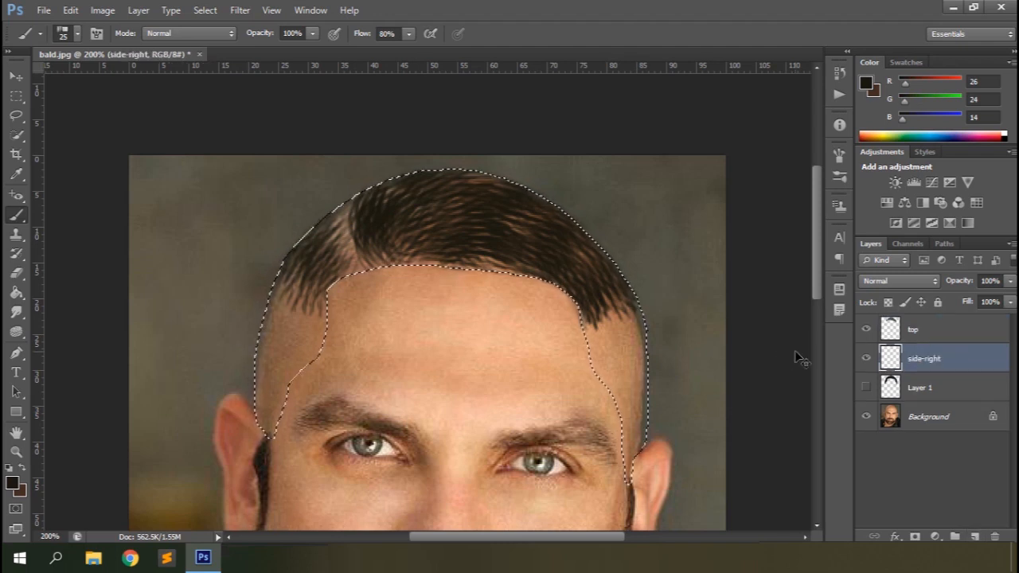
Paint short hair strokes down the right side of the head to the ear, within the selection
key(ctrl+plus)
drag(527, 537, 573, 537)
drag(822, 241, 822, 265)
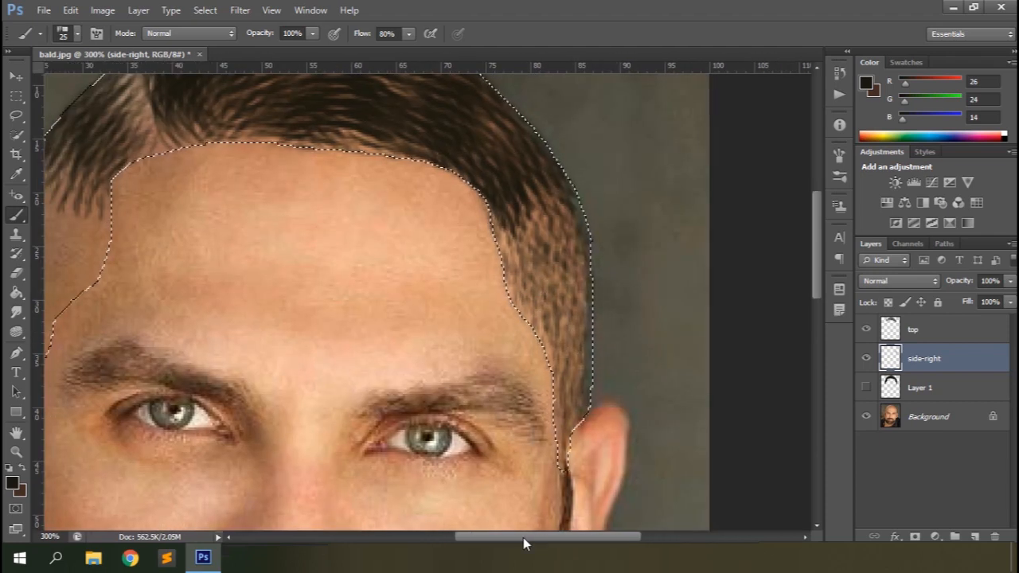
Add a layer named side-left above side-right and paint short hair strokes down the left side of the head
drag(523, 538, 460, 536)
click(975, 536)
double_click(915, 358)
text(side-left)
key(Return)
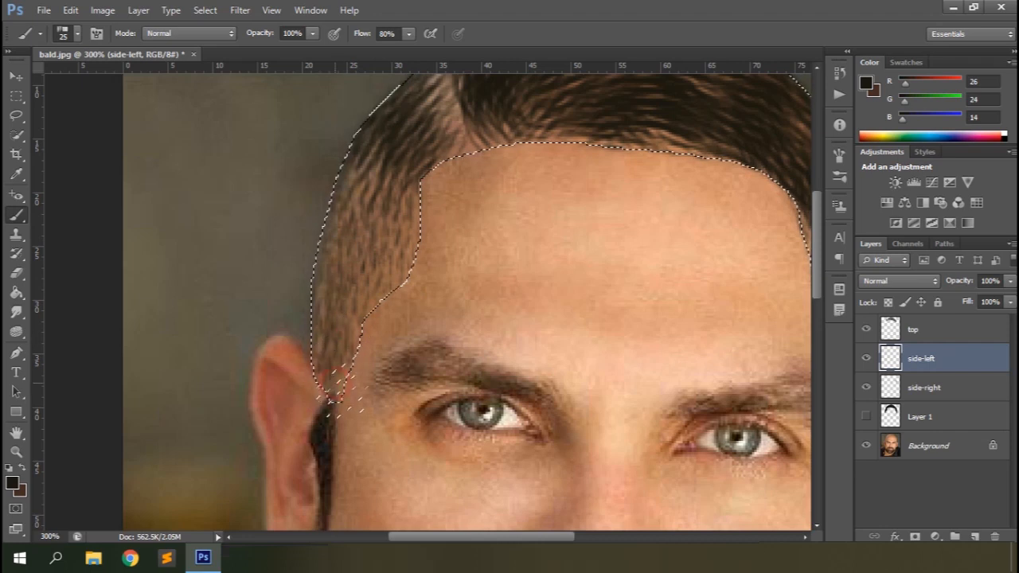
click(380, 187)
click(379, 192)
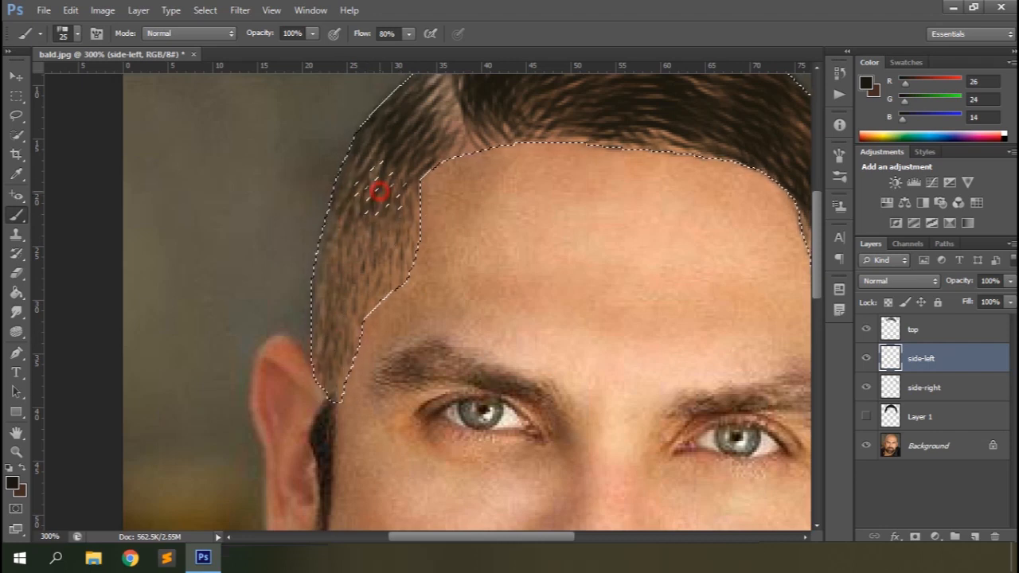
Paint more dark hair strokes down the left side of the head on the side-left layer, within the selection
click(378, 225)
click(398, 231)
click(344, 233)
click(371, 253)
click(400, 257)
click(358, 320)
click(337, 252)
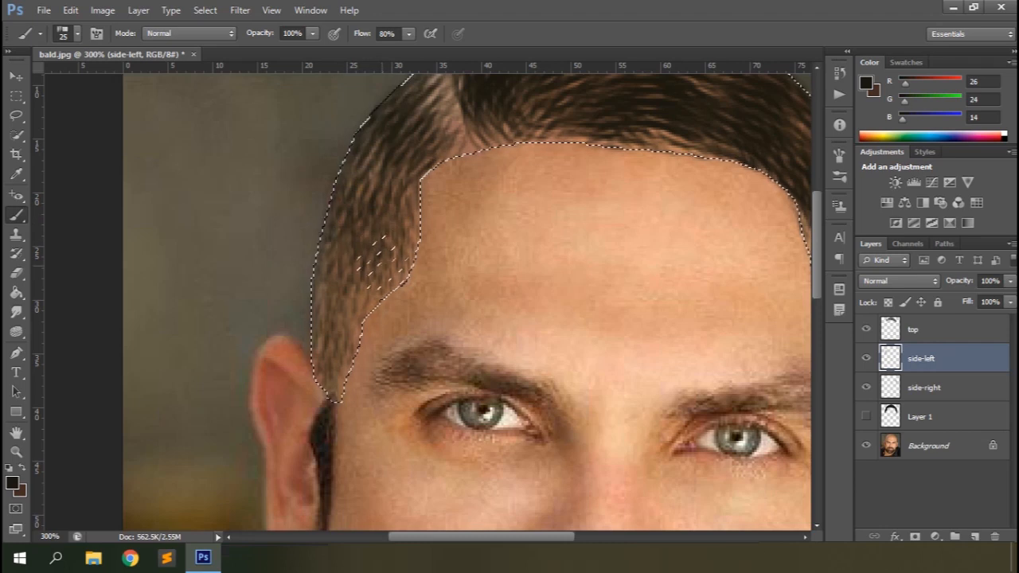
Darken the right side of the head with more hair strokes on the side-right layer and remove the selection
drag(454, 538, 493, 545)
click(926, 388)
click(671, 221)
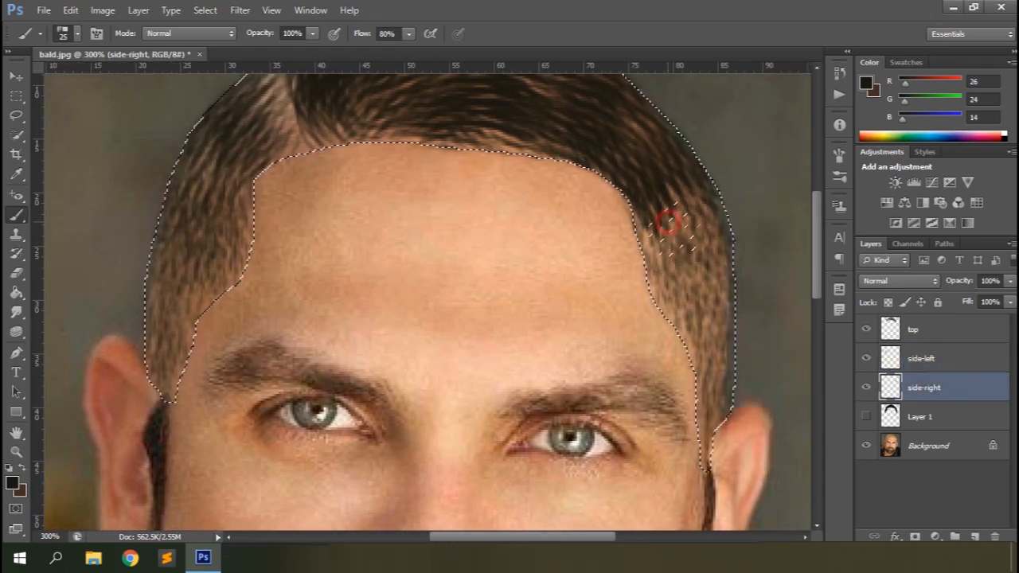
click(686, 252)
click(709, 285)
click(698, 276)
click(686, 302)
key(ctrl+d)
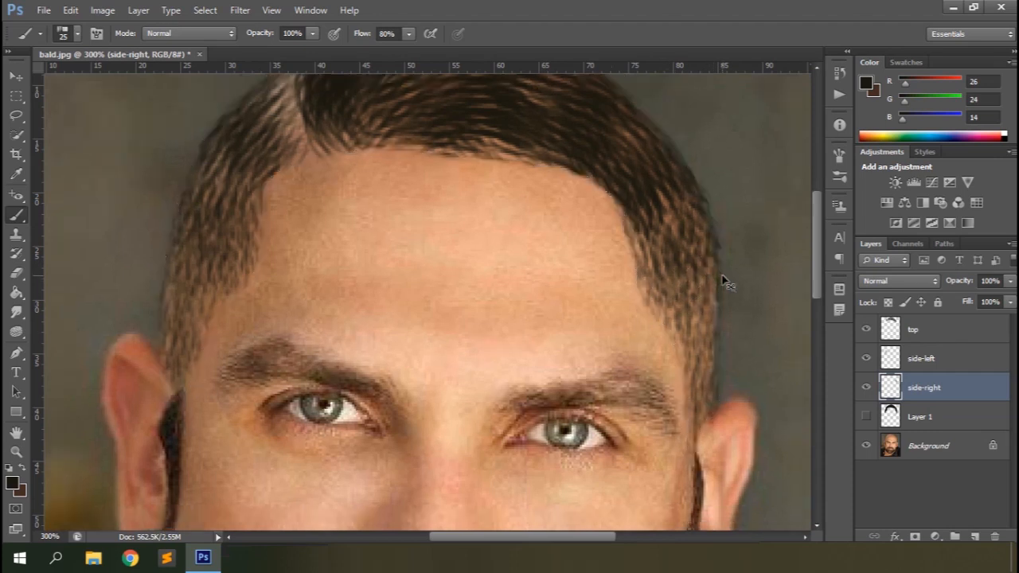
Thicken the hair on the top layer with dark strokes along the front hairline and the crown edge
key(ctrl+minus)
key(e)
click(915, 333)
key(b)
mouse_move(816, 199)
mouse_down()
mouse_move(814, 249)
mouse_move(814, 183)
mouse_up()
click(407, 348)
click(452, 352)
click(432, 323)
click(480, 353)
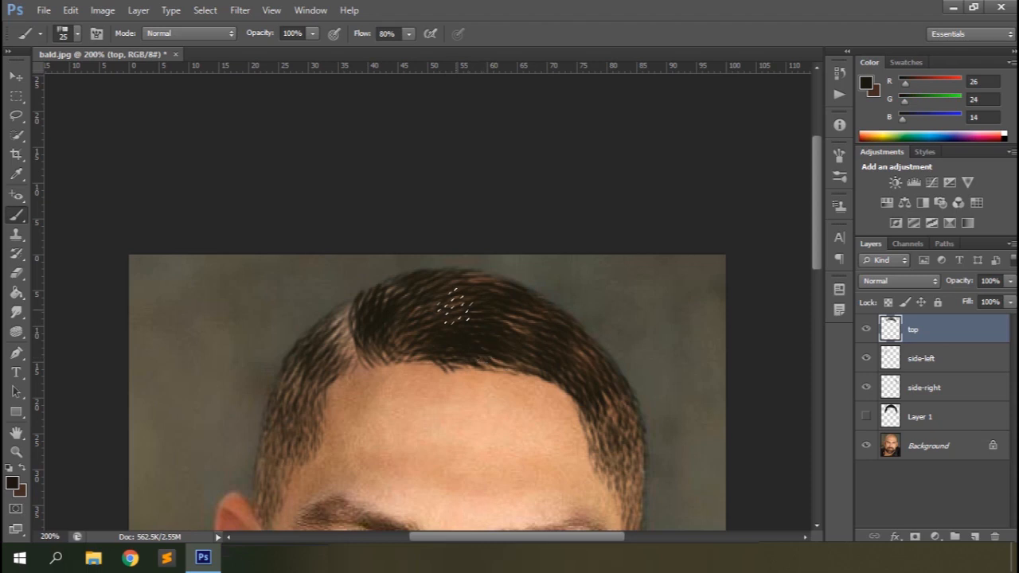
click(560, 367)
click(422, 273)
key(ctrl+z)
click(473, 284)
click(507, 295)
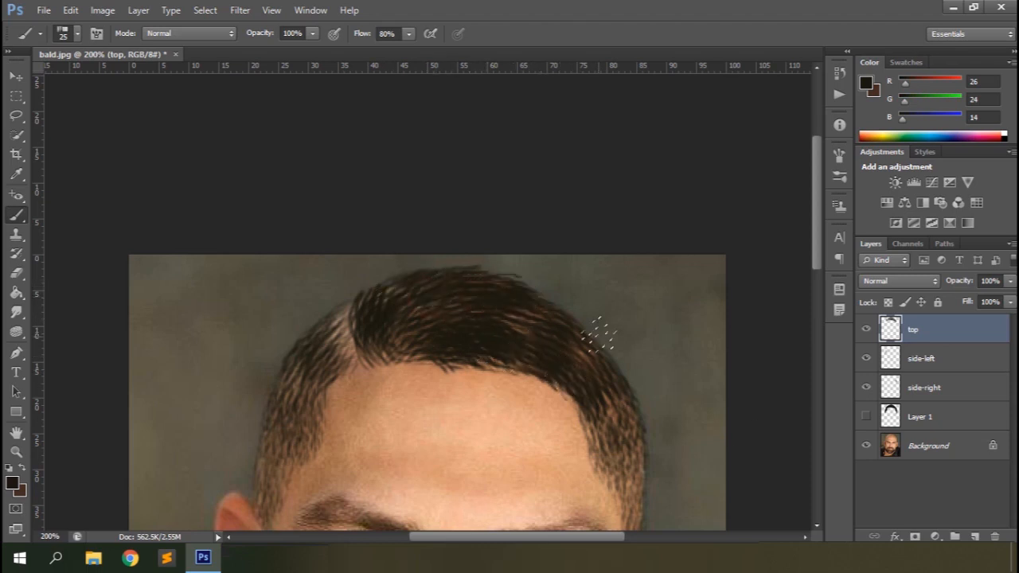
Add a layer named side white and place it directly below side-right
drag(817, 199, 819, 311)
key(ctrl+minus)
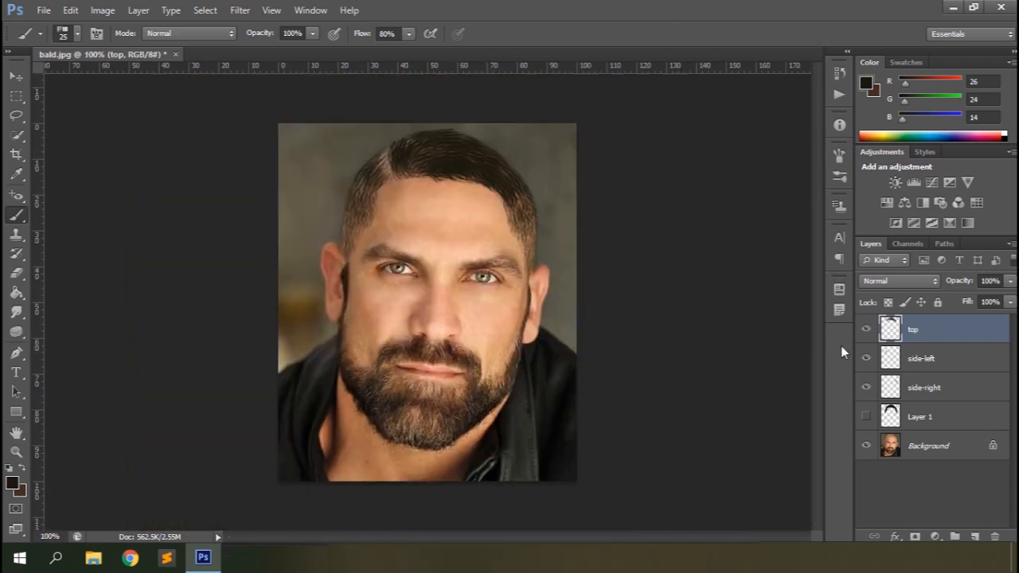
click(974, 536)
drag(940, 330, 937, 435)
double_click(921, 418)
text(side white)
key(Return)
Move the side white layer above side-left and paint light strokes in a sampled skin tone through the side hair
alt+click(403, 425)
key(ctrl+plus)
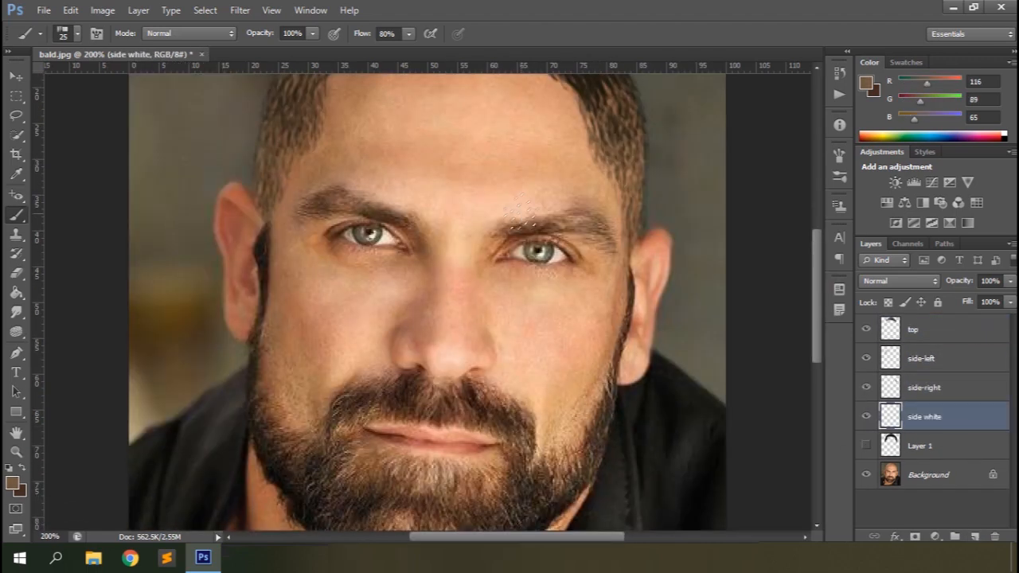
drag(817, 296, 816, 255)
key(ctrl+plus)
drag(494, 542, 510, 542)
drag(667, 290, 660, 237)
key(ctrl+z)
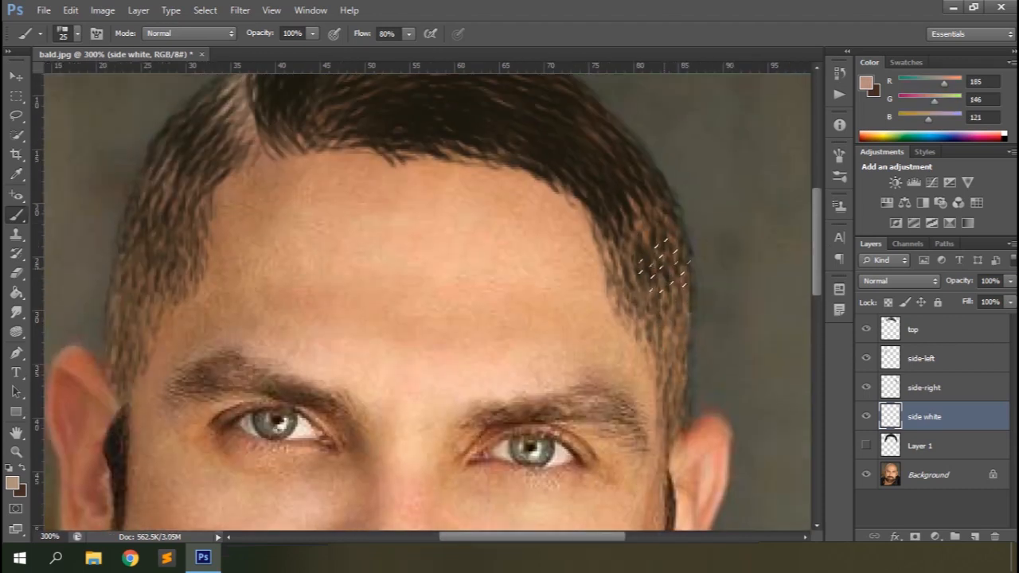
drag(912, 415, 922, 351)
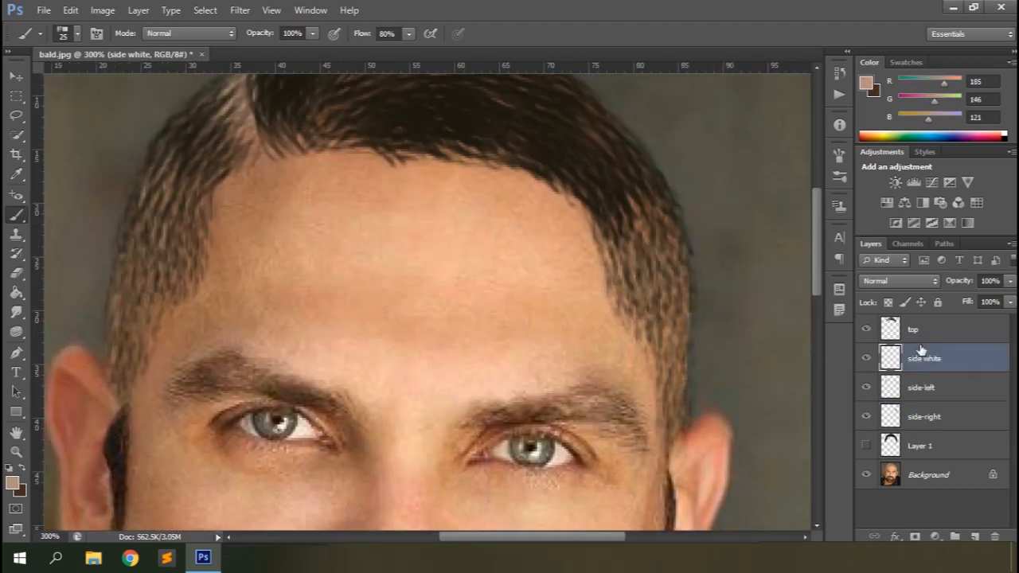
click(155, 257)
Add a layer named top white above the top layer
click(916, 330)
click(974, 536)
double_click(919, 330)
text(top white)
key(Return)
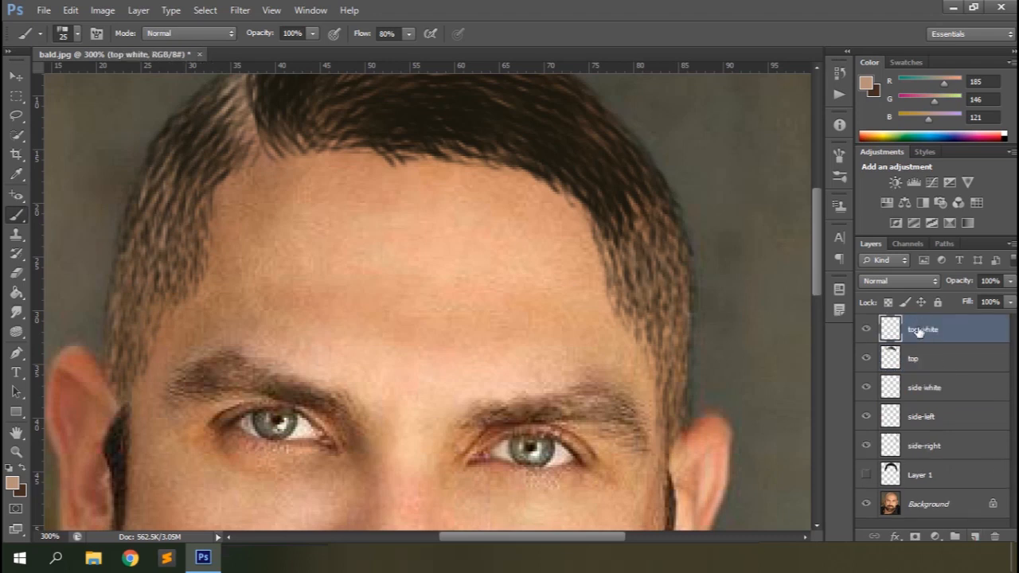
Paint light skin-toned strokes into the hair beside the parting on the left side of the head
scroll(224, 221, up, 3)
click(224, 221)
click(207, 250)
drag(924, 330, 924, 374)
Try light hair strokes with an enlarged brush over the front of the top hair, and undo them
key(bracketright)
key(bracketright)
click(344, 197)
key(ctrl+z)
click(357, 205)
key(ctrl+z)
Add a layer named top white 1 directly below the top layer
click(975, 537)
double_click(923, 331)
text(top white 1)
key(Return)
Reduce the brush size and paint light strokes into the hair on the right side of the head
key(bracketleft)
key(bracketleft)
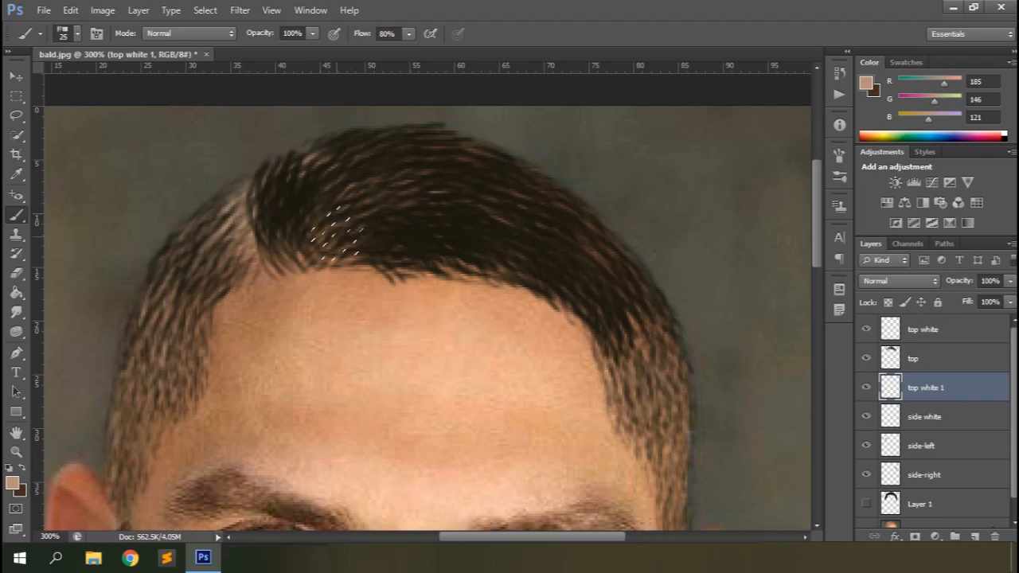
click(642, 363)
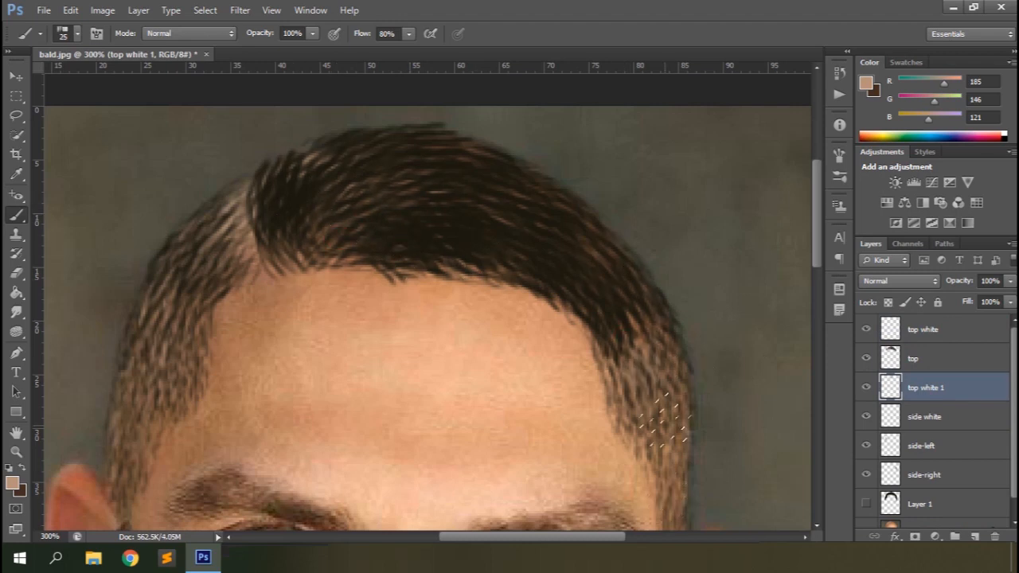
Sample a near-black colour from the beard and paint dark strokes along the front hairline on the top white 1 layer
key(ctrl+minus)
key(ctrl+minus)
click(928, 366)
alt+click(402, 366)
key(ctrl+plus)
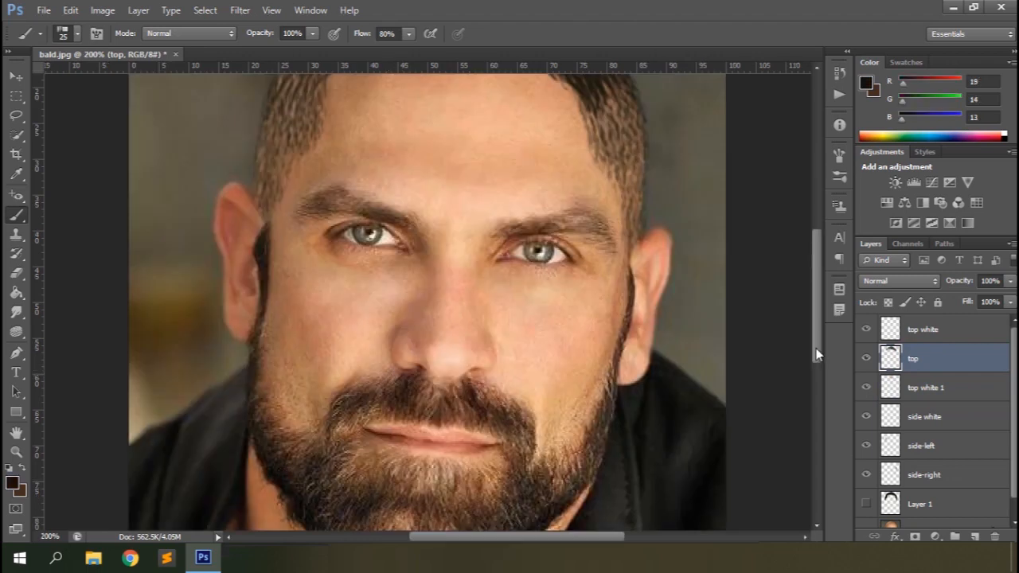
drag(818, 353, 819, 268)
click(926, 388)
drag(487, 335, 524, 343)
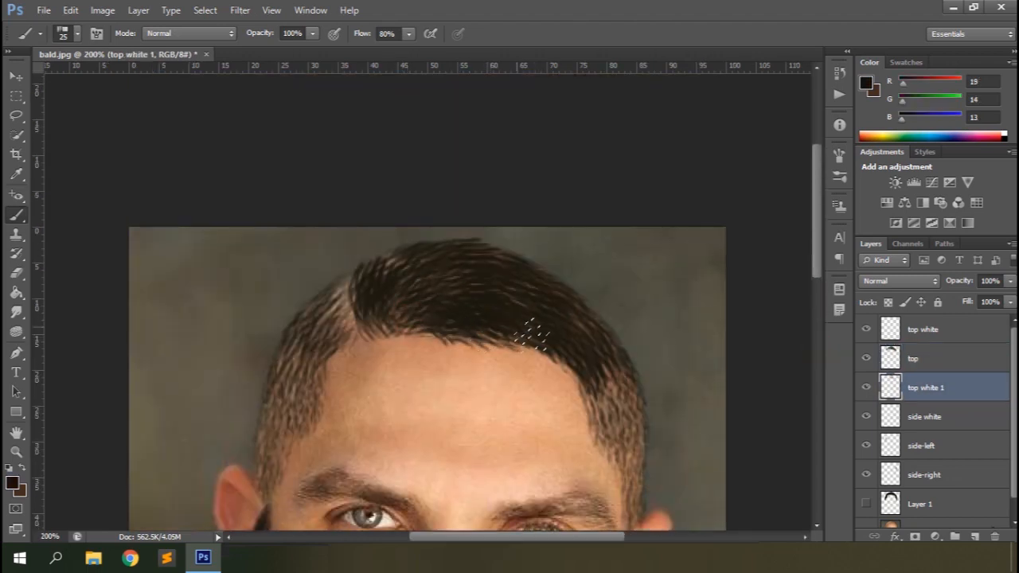
Select all layers from side-right to top white and nudge the hair slightly upward
key(ctrl+minus)
click(925, 483)
shift+click(924, 330)
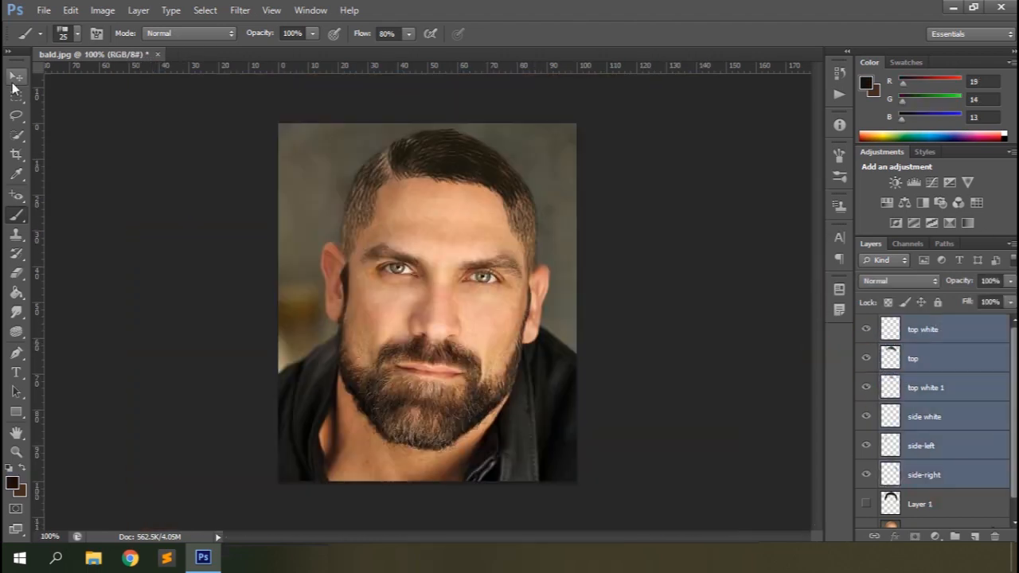
click(14, 82)
key(Up)
key(Down)
key(Up)
Sample brown from the left side hair and paint fine strokes above the right ear on the side-right layer with a smaller brush
key(ctrl+plus)
scroll(126, 71, up, 3)
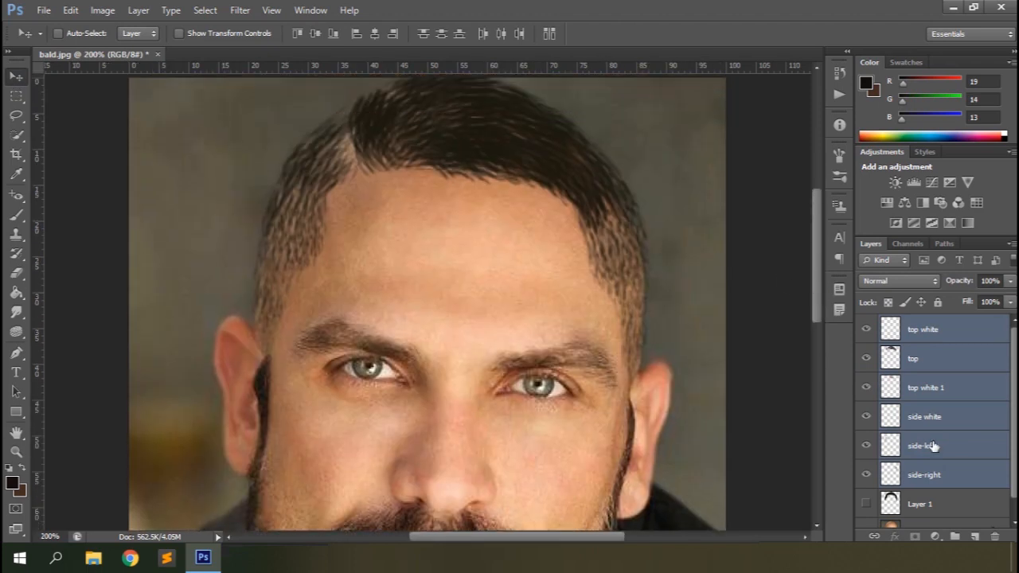
click(921, 446)
key(b)
alt+click(269, 305)
key(ctrl+plus)
key(ctrl+plus)
mouse_move(551, 538)
mouse_down()
mouse_move(474, 539)
mouse_move(596, 538)
mouse_up()
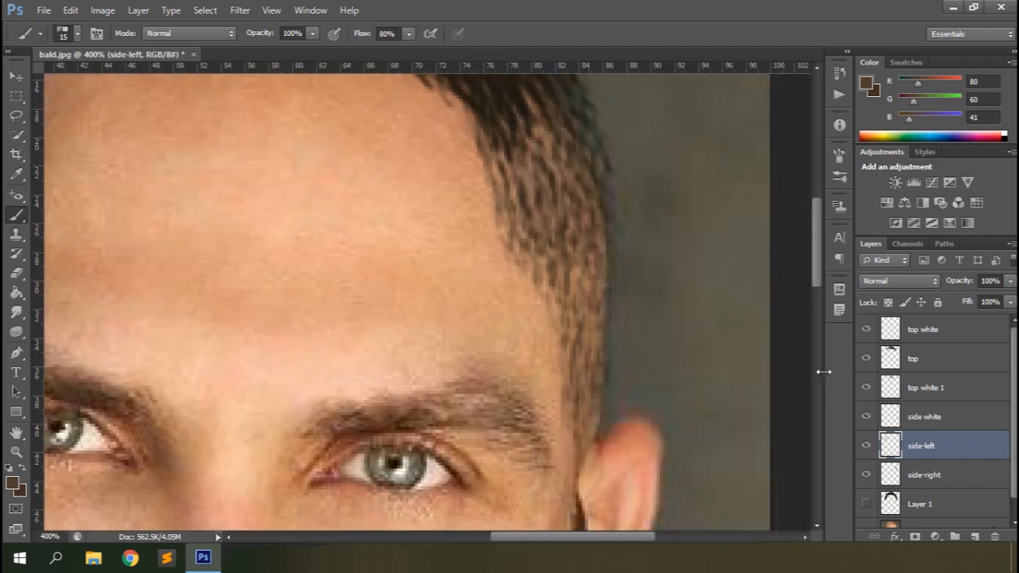
drag(817, 267, 817, 286)
click(924, 475)
key(bracketleft)
key(bracketleft)
click(570, 362)
Paint fine brown strokes above the right ear on the side-left layer
click(922, 446)
click(572, 382)
key(ctrl+1)
Compare the painted hair with Layer 1 and with the original bald portrait by toggling layer visibility
click(866, 503)
click(866, 503)
click(924, 503)
scroll(914, 510, down, 1)
alt+click(867, 515)
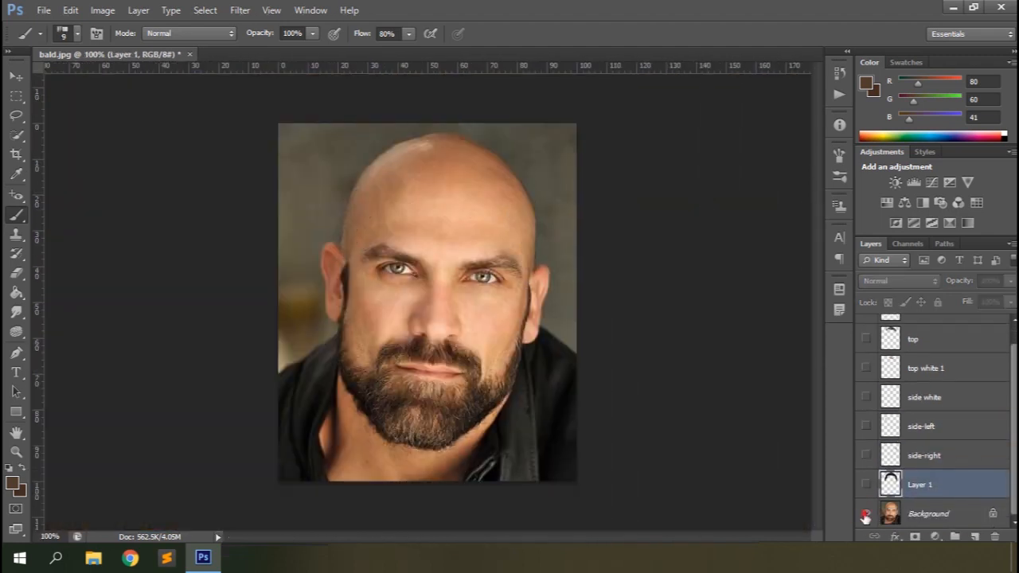
alt+click(866, 515)
Select the top layer, choose a 1-pixel brush and sample the dark hair colour at the front hairline
key(ctrl+plus)
key(ctrl+plus)
drag(818, 331, 814, 169)
key(ctrl+minus)
key(ctrl+minus)
key(ctrl+plus)
key(ctrl+plus)
scroll(916, 383, up, 1)
click(915, 358)
click(77, 34)
click(57, 148)
click(444, 5)
alt+click(465, 267)
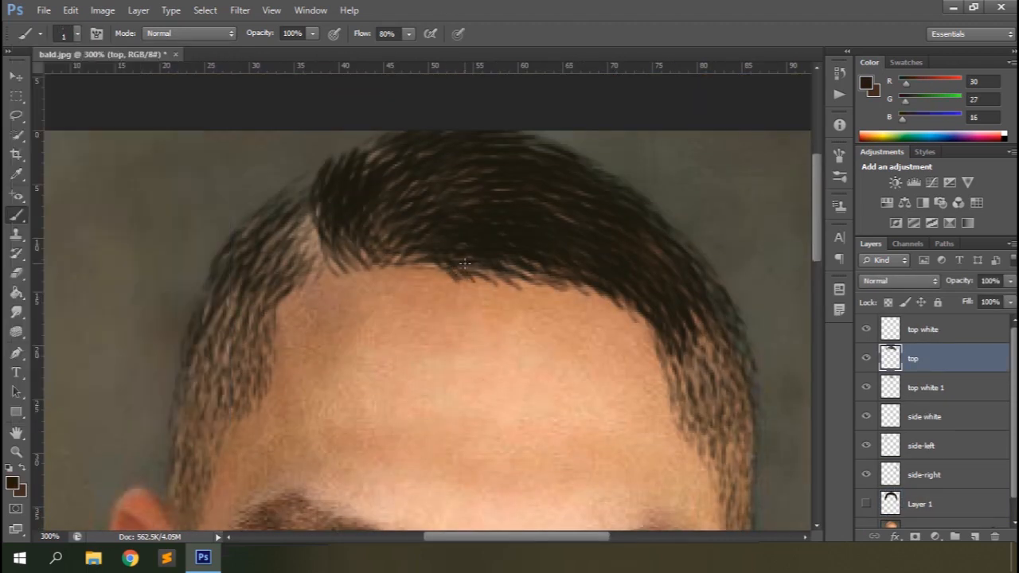
key(ctrl+minus)
key(ctrl+minus)
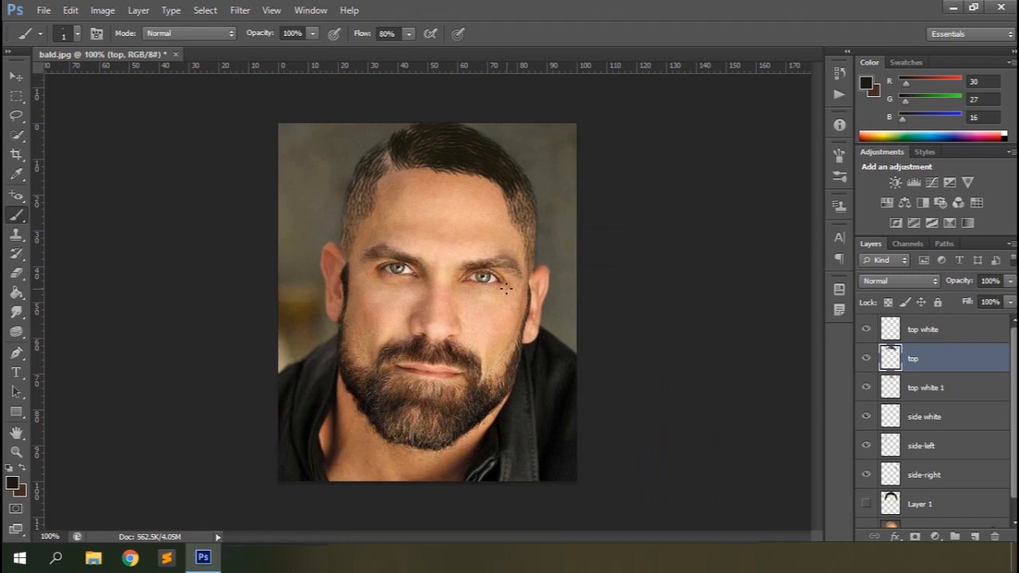
Switch back to the hair-strand brush at size 30, try a stroke at the edge of the top hair and undo it
key(ctrl+plus)
drag(814, 311, 814, 257)
click(839, 177)
click(646, 339)
click(840, 177)
key(bracketright)
key(bracketright)
key(bracketright)
key(bracketright)
key(bracketright)
key(bracketright)
key(bracketright)
key(bracketright)
key(bracketright)
key(bracketright)
click(383, 127)
key(ctrl+z)
click(921, 446)
key(ctrl+minus)
key(ctrl+plus)
drag(817, 312, 826, 268)
key(ctrl+minus)
Group all layers from Layer 1 to top white and name the group hair
scroll(868, 517, down, 3)
click(923, 330)
shift+click(920, 492)
key(ctrl+g)
double_click(920, 324)
text(hair)
key(Return)
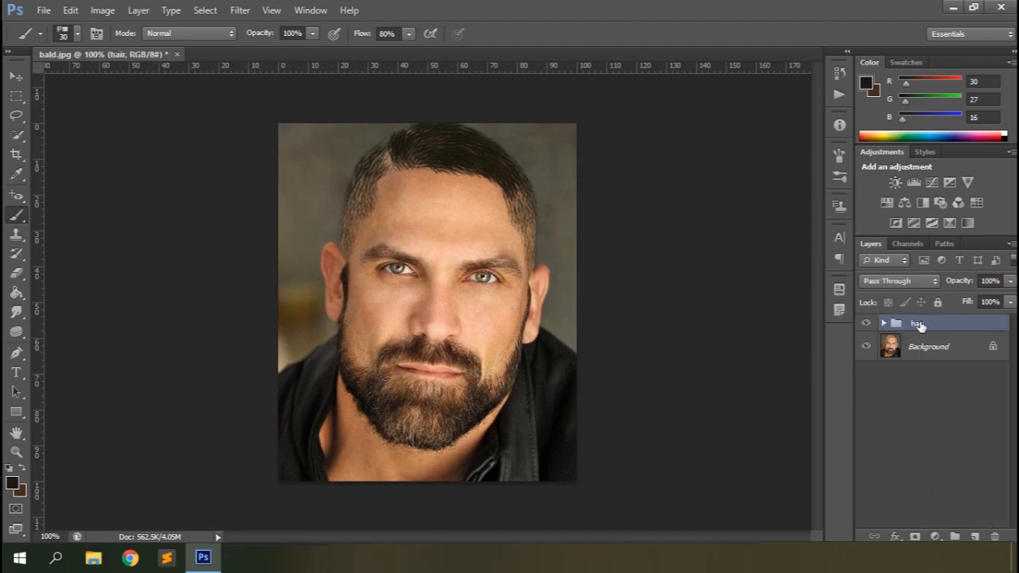
Compare the portrait with and without the hair group by toggling its visibility
click(866, 324)
click(865, 324)
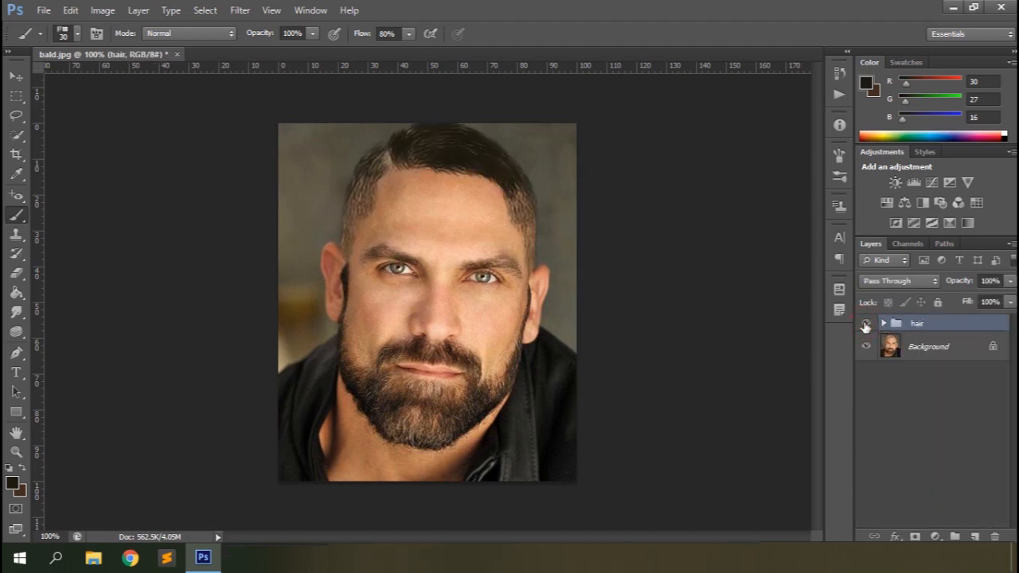